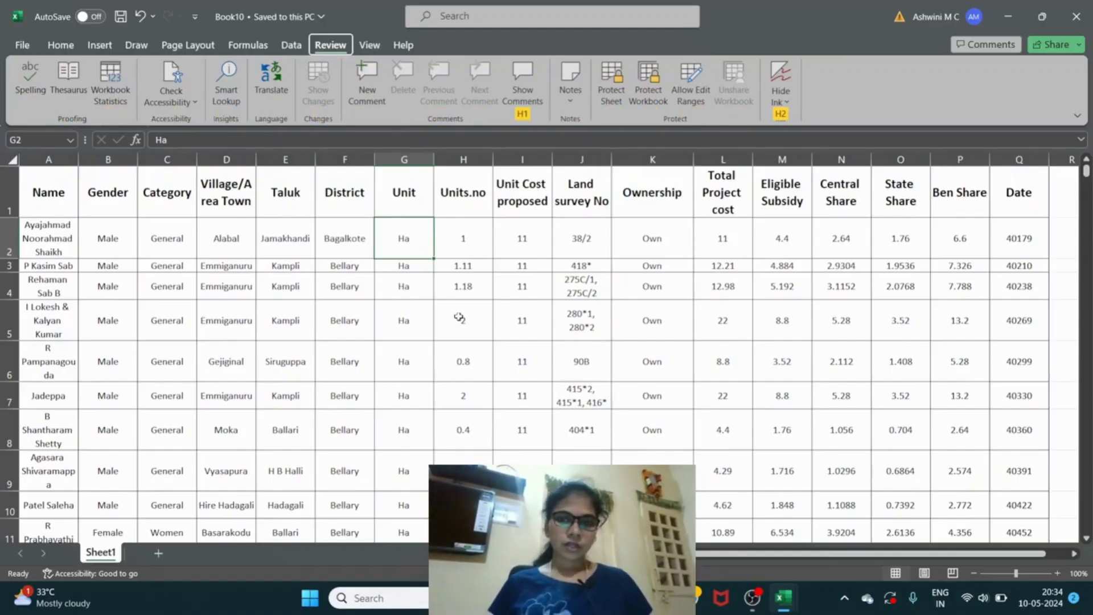
- Check how many records the Name column holds and how many columns the header row spans
{"action": "left_click", "coordinate": [53, 226]}
{"action": "left_click", "coordinate": [52, 197]}
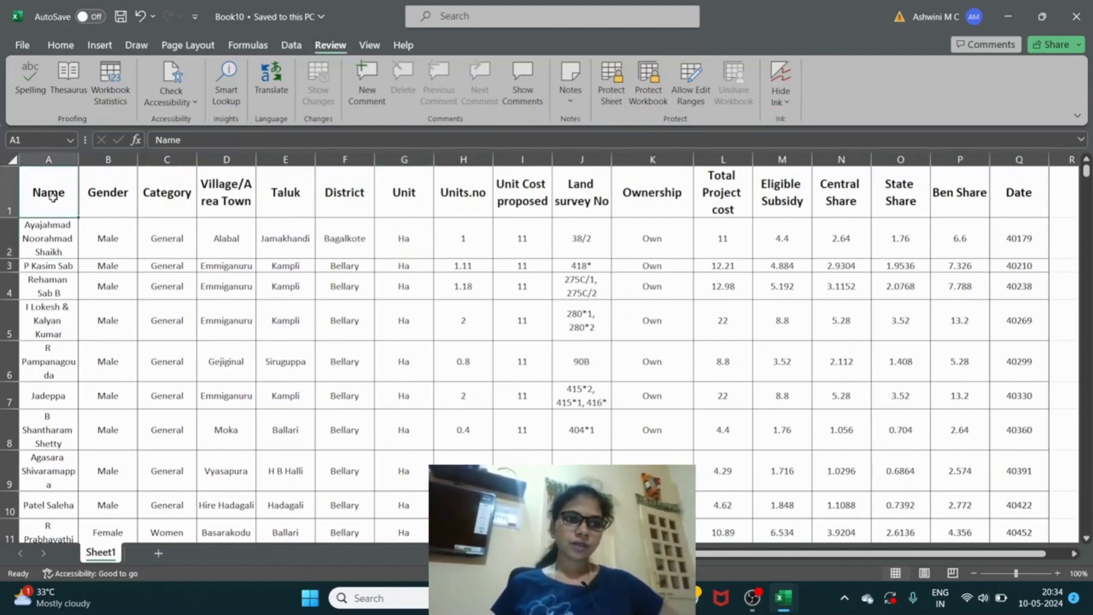
{"action": "left_click", "coordinate": [51, 229]}
{"action": "key", "text": "ctrl+shift+Down"}
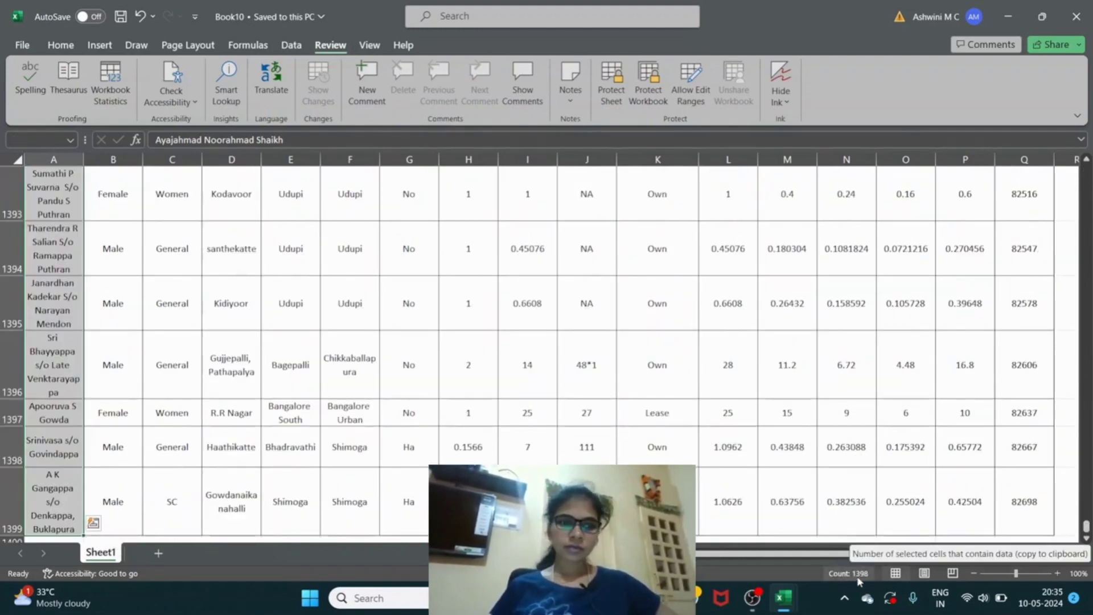
{"action": "key", "text": "ctrl+shift+Up"}
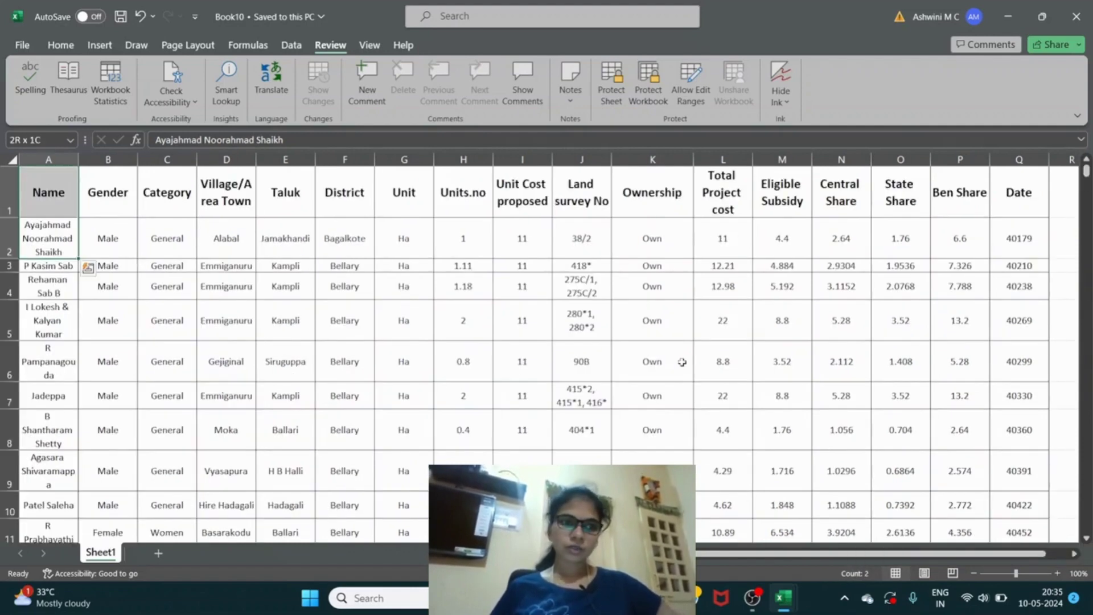
{"action": "left_click", "coordinate": [54, 205]}
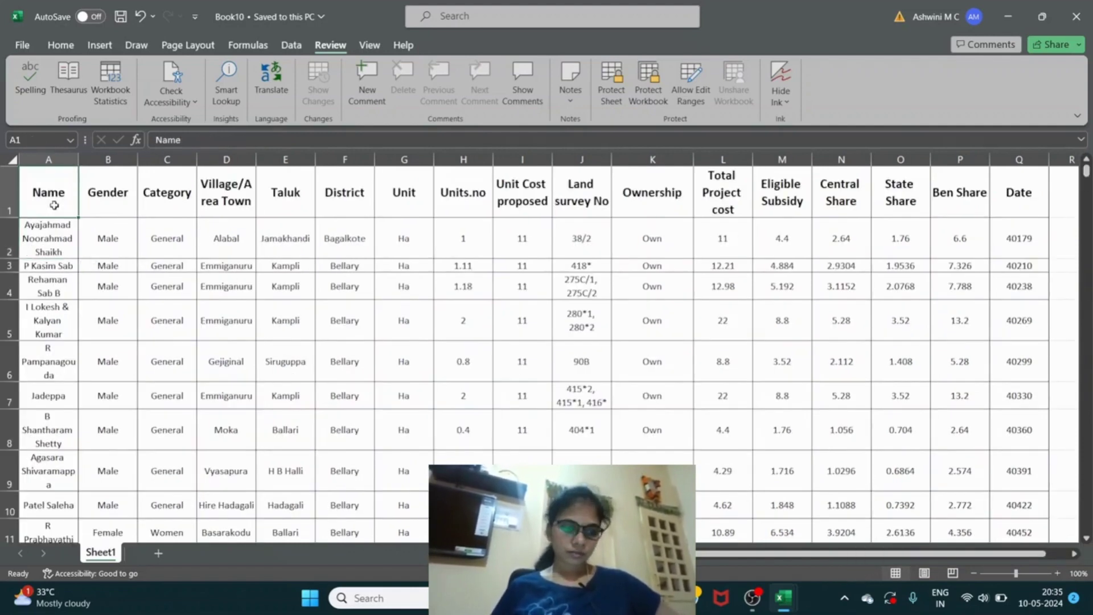
{"action": "key", "text": "ctrl+shift+Right"}
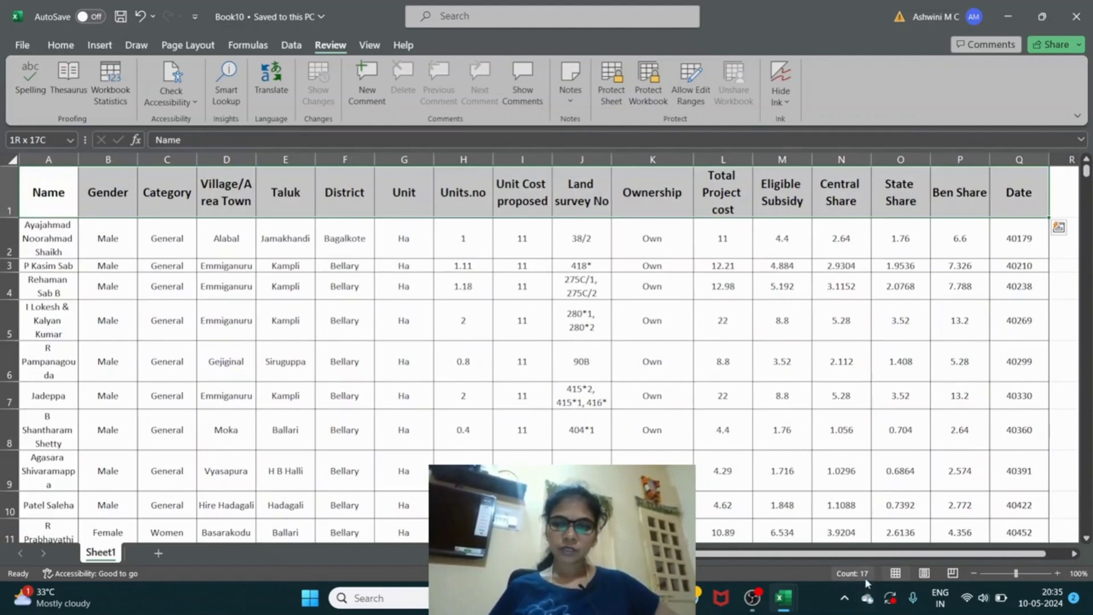
- Convert the whole data range starting at A1 into a table with headers
{"action": "left_click", "coordinate": [62, 194]}
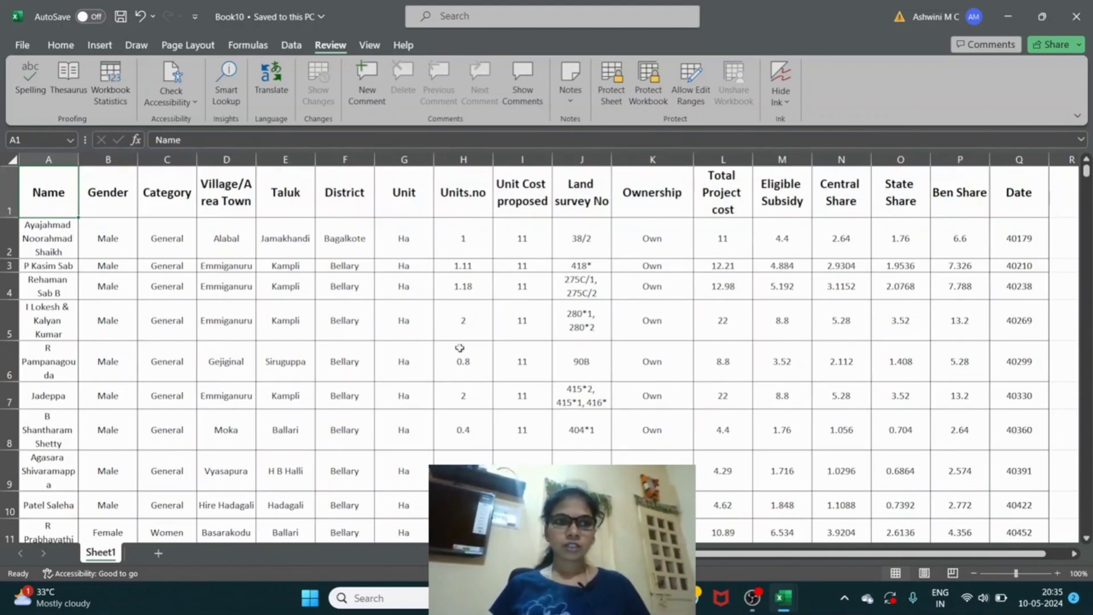
{"action": "key", "text": "ctrl+t"}
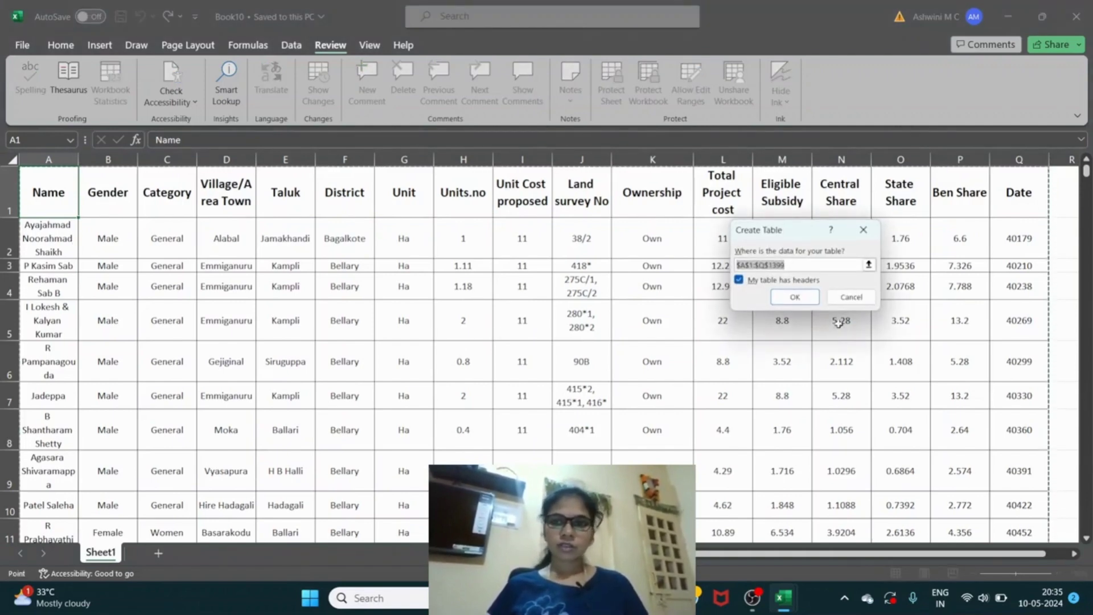
{"action": "left_click", "coordinate": [800, 297]}
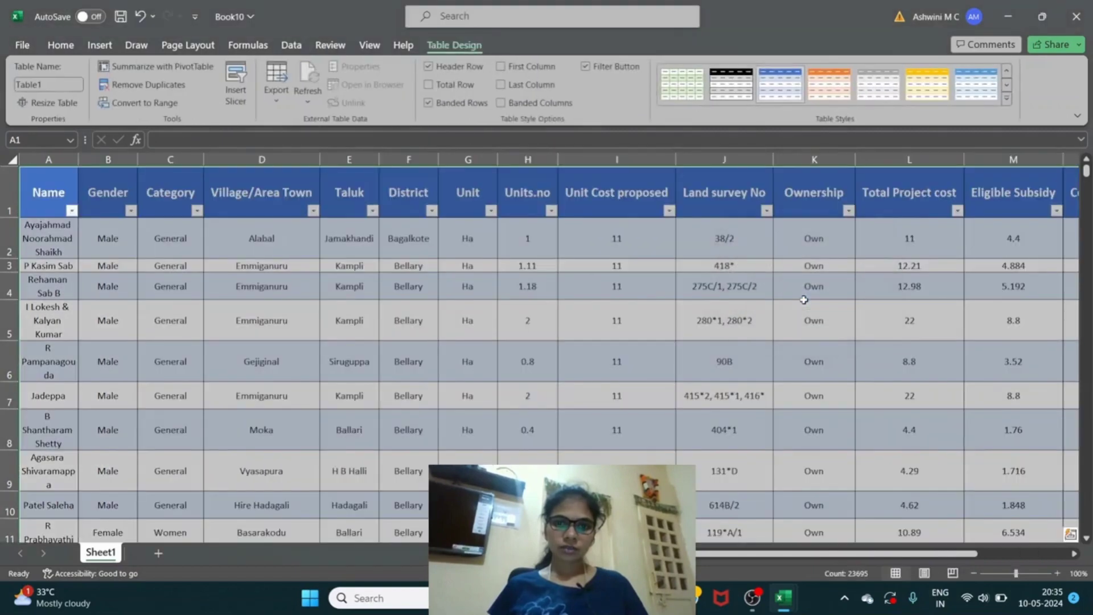
- Preview alternative colour styles for the table
{"action": "left_click", "coordinate": [516, 352]}
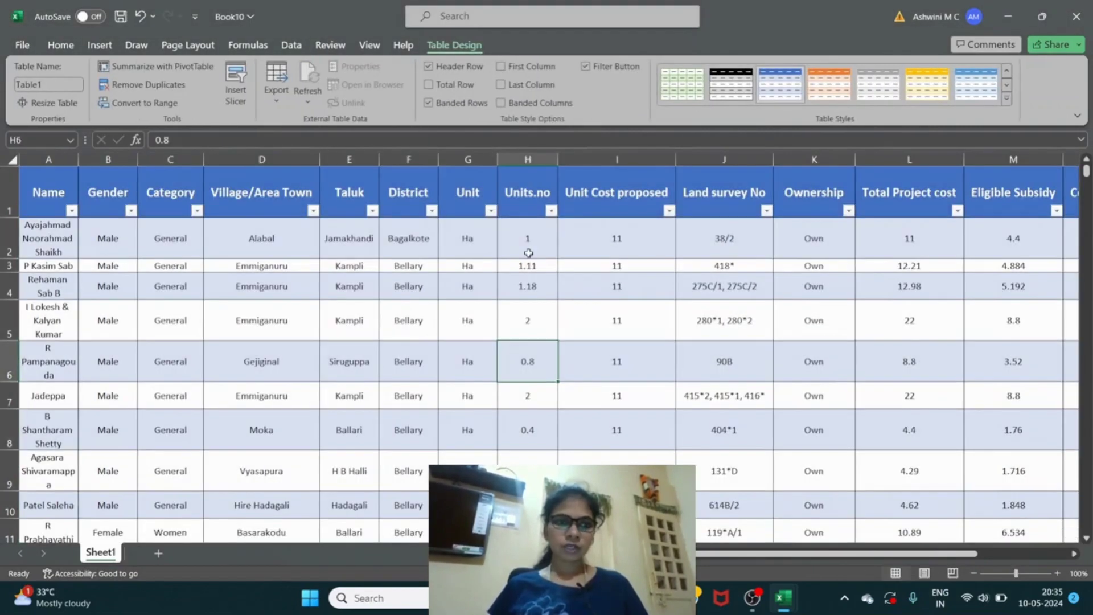
{"action": "left_click", "coordinate": [834, 96]}
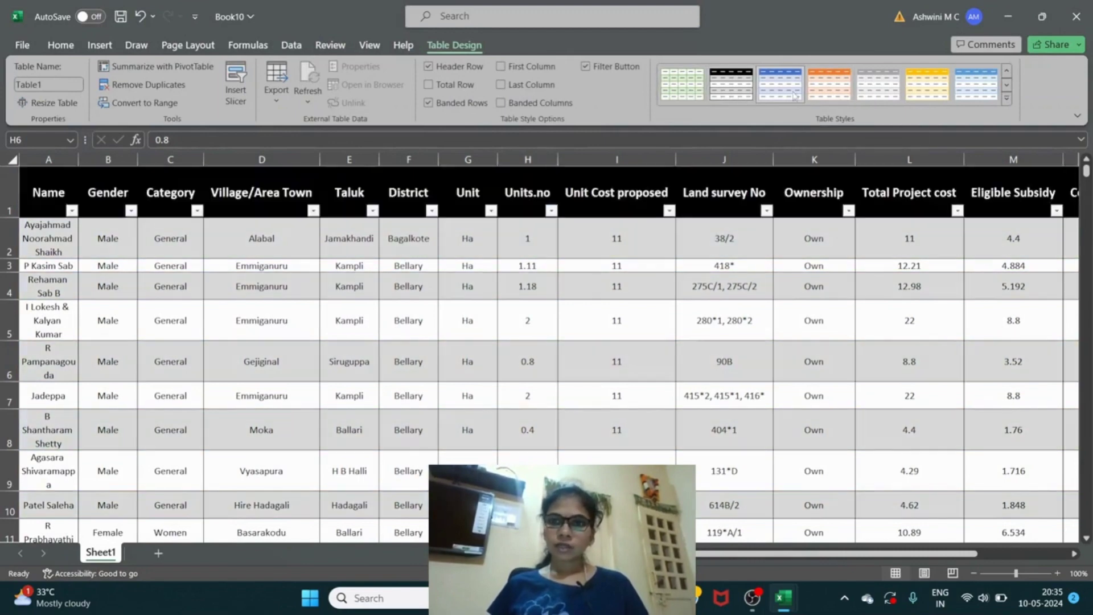
{"action": "left_click", "coordinate": [795, 96]}
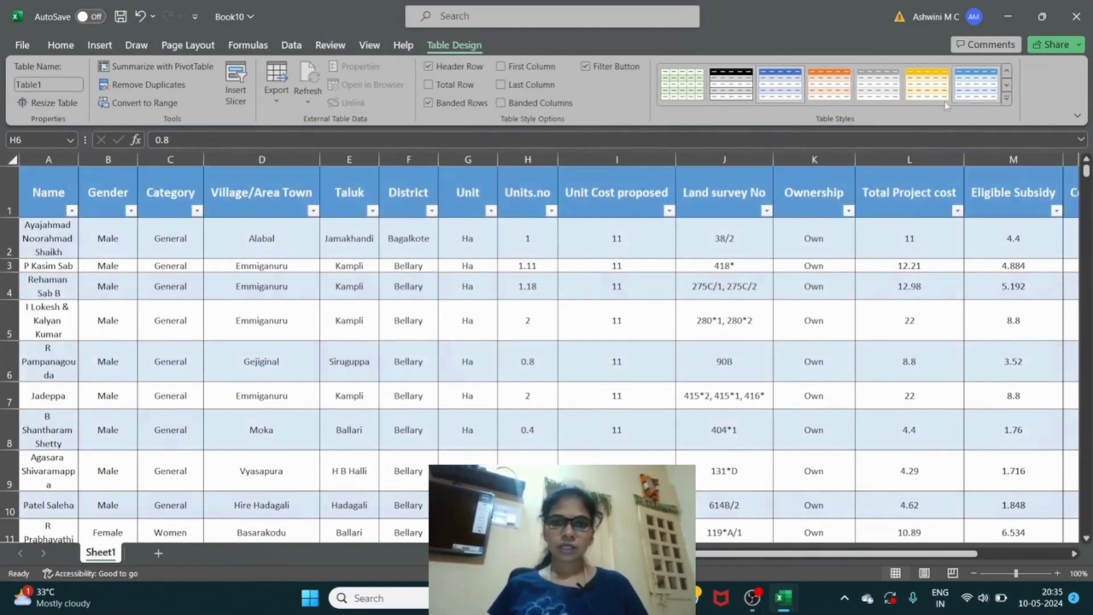
{"action": "left_click", "coordinate": [180, 200]}
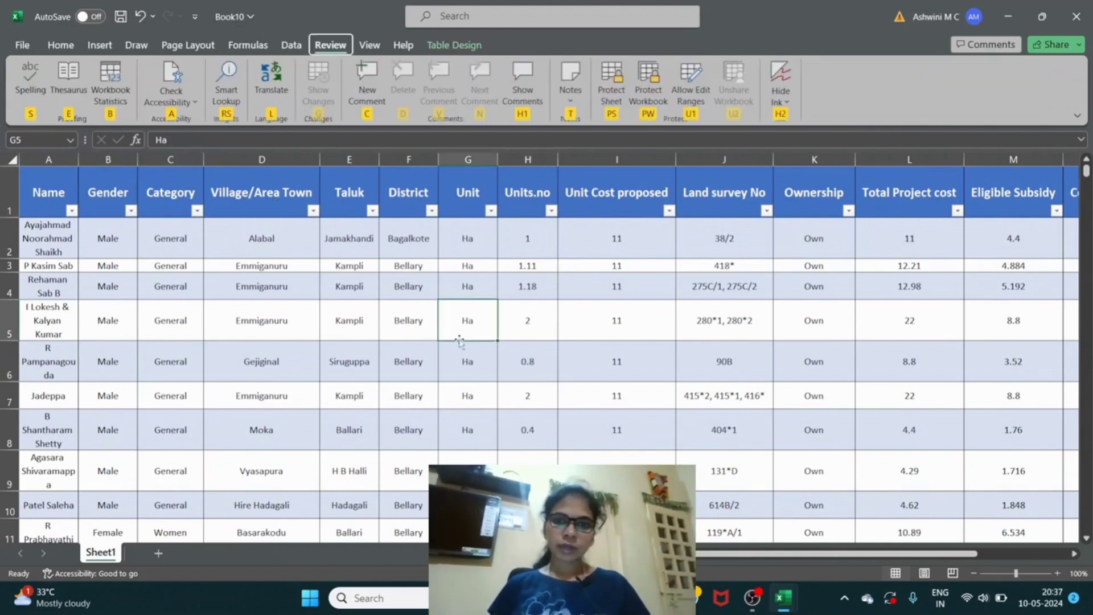
- Create a PivotTable from Table1 and place it in a new worksheet
{"action": "left_click", "coordinate": [70, 234]}
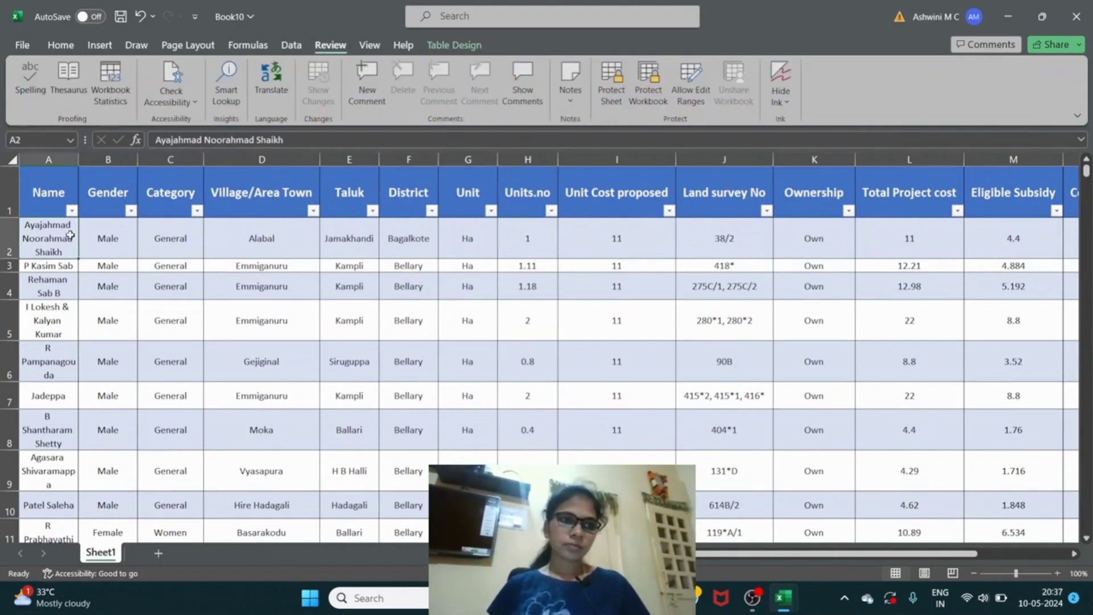
{"action": "left_click", "coordinate": [109, 46]}
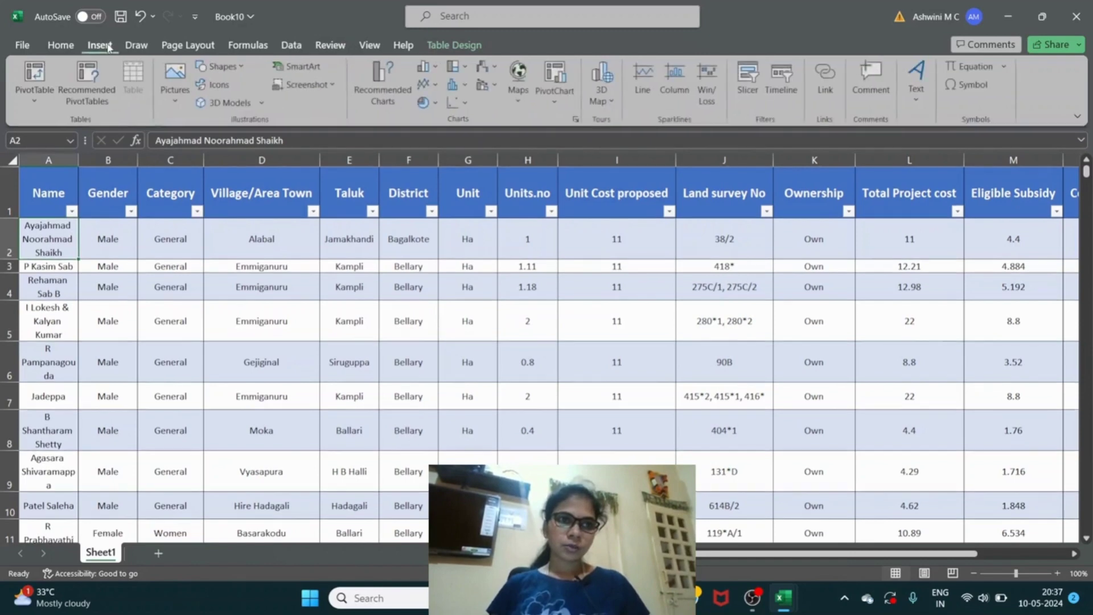
{"action": "left_click", "coordinate": [39, 107]}
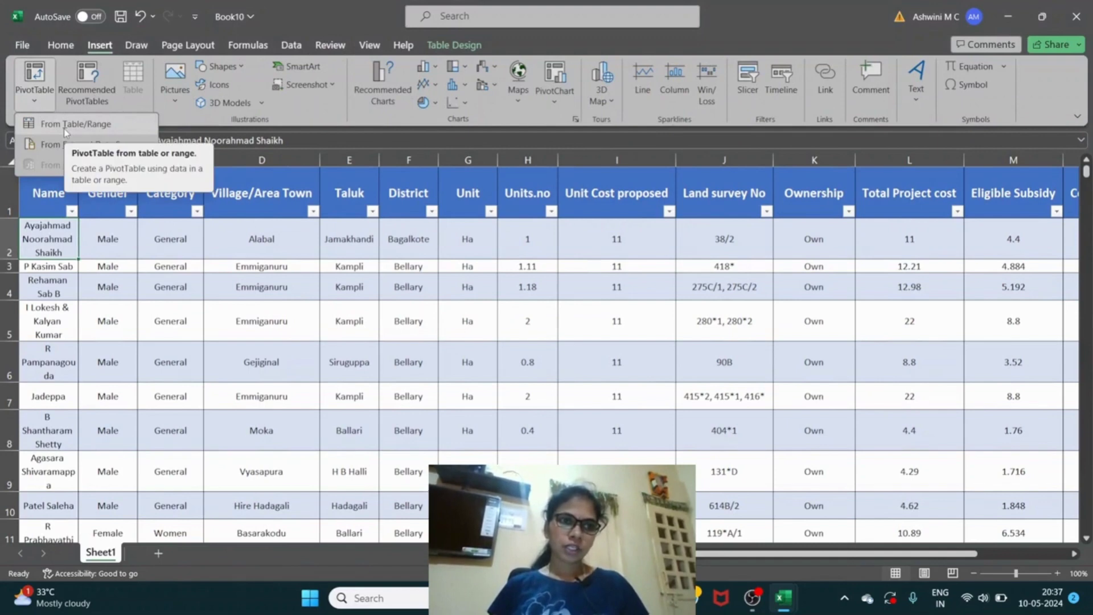
{"action": "left_click", "coordinate": [65, 124]}
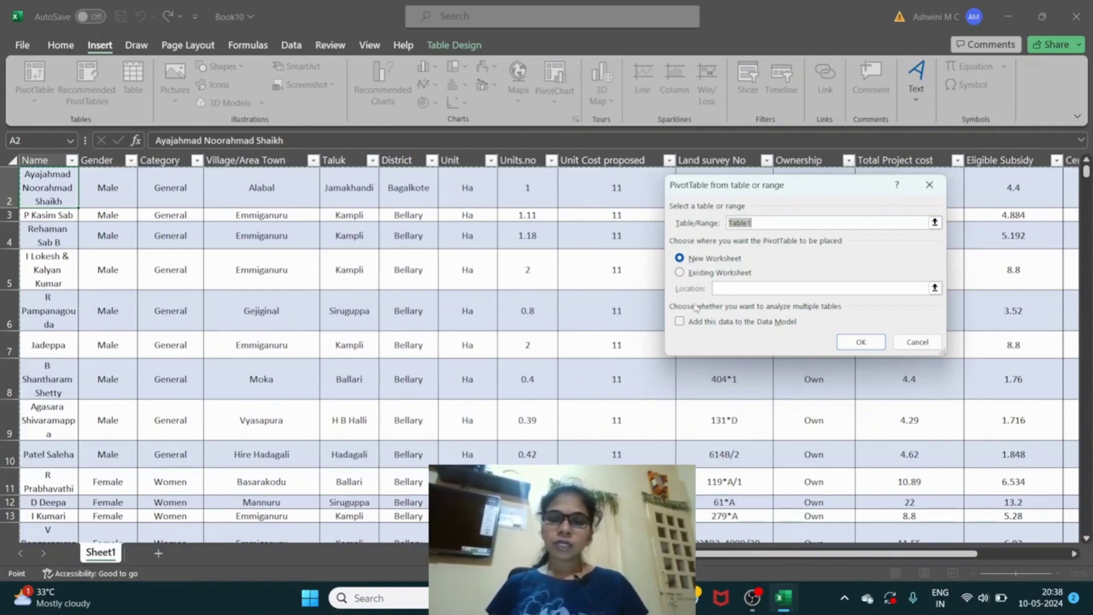
{"action": "left_click", "coordinate": [679, 272]}
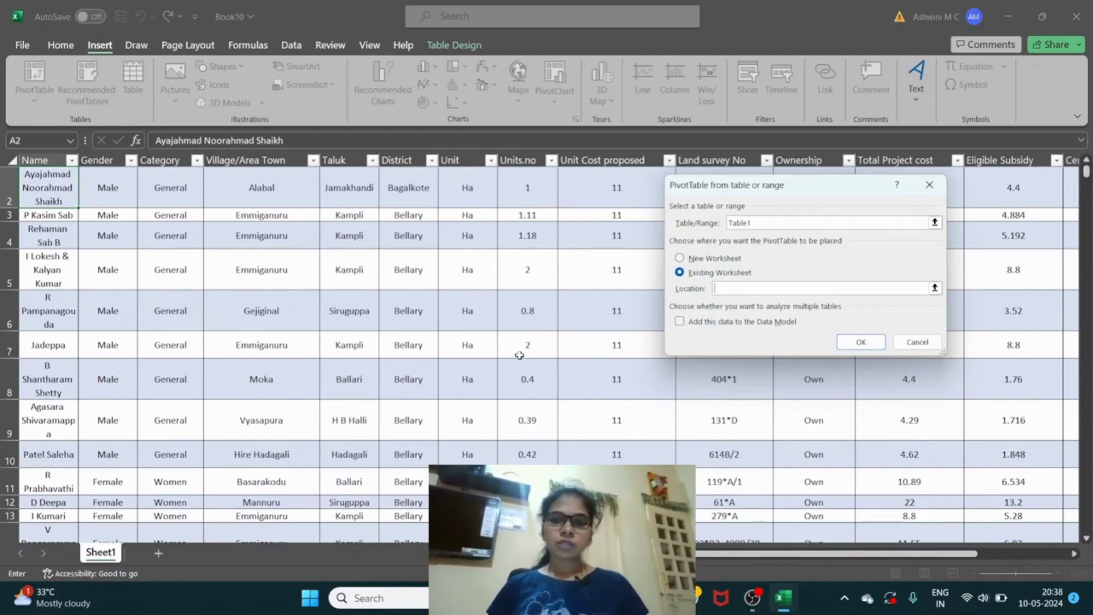
{"action": "left_click", "coordinate": [680, 258]}
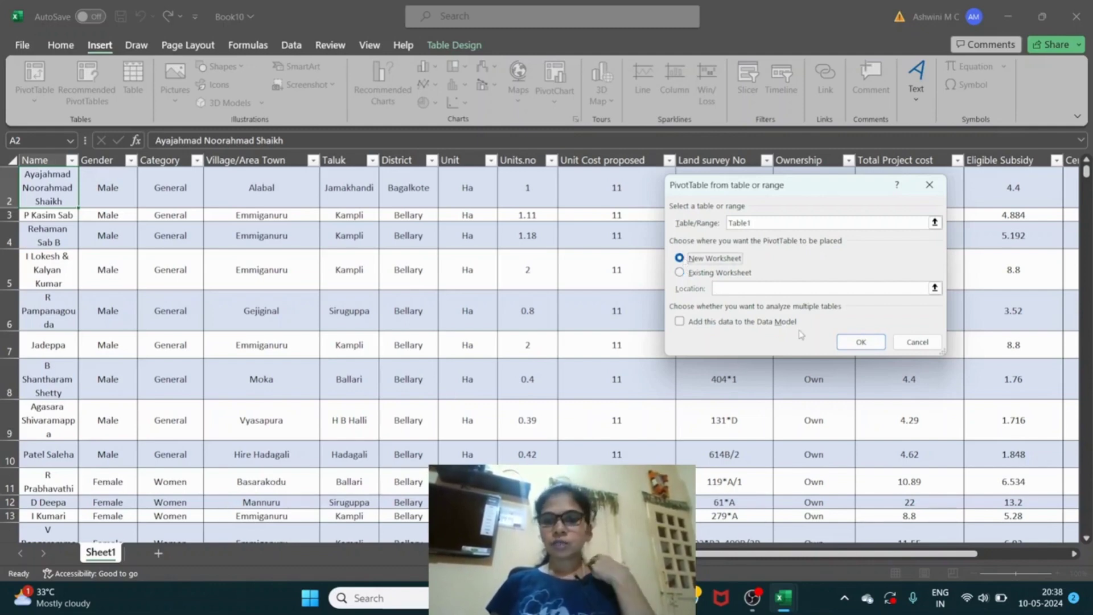
{"action": "left_click", "coordinate": [860, 343]}
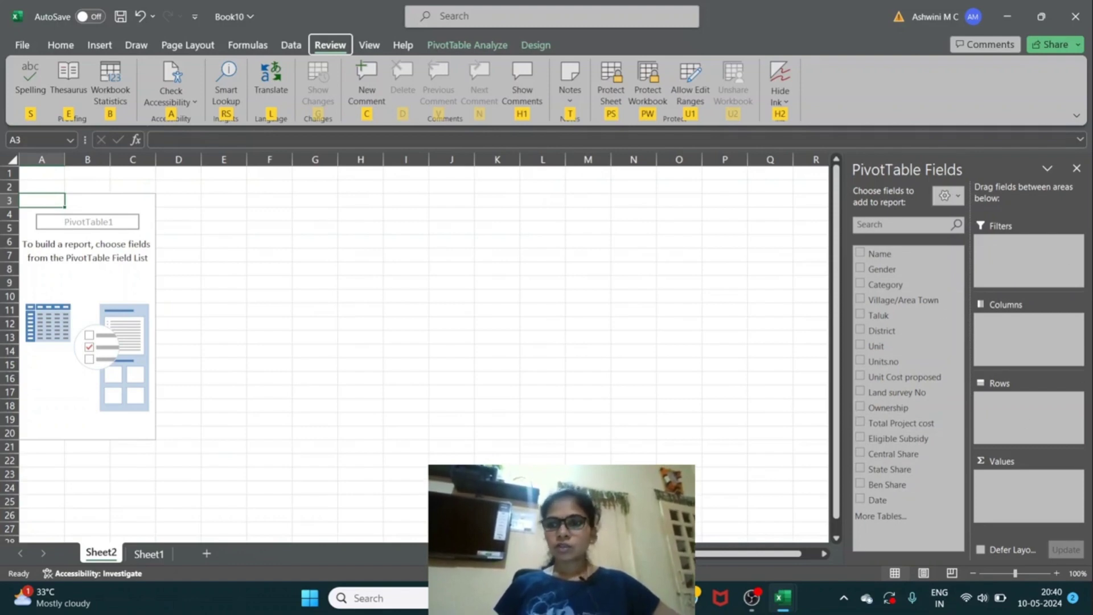
- Try the stacked layout for the PivotTable field list and return to the side-by-side layout
{"action": "left_click", "coordinate": [961, 203]}
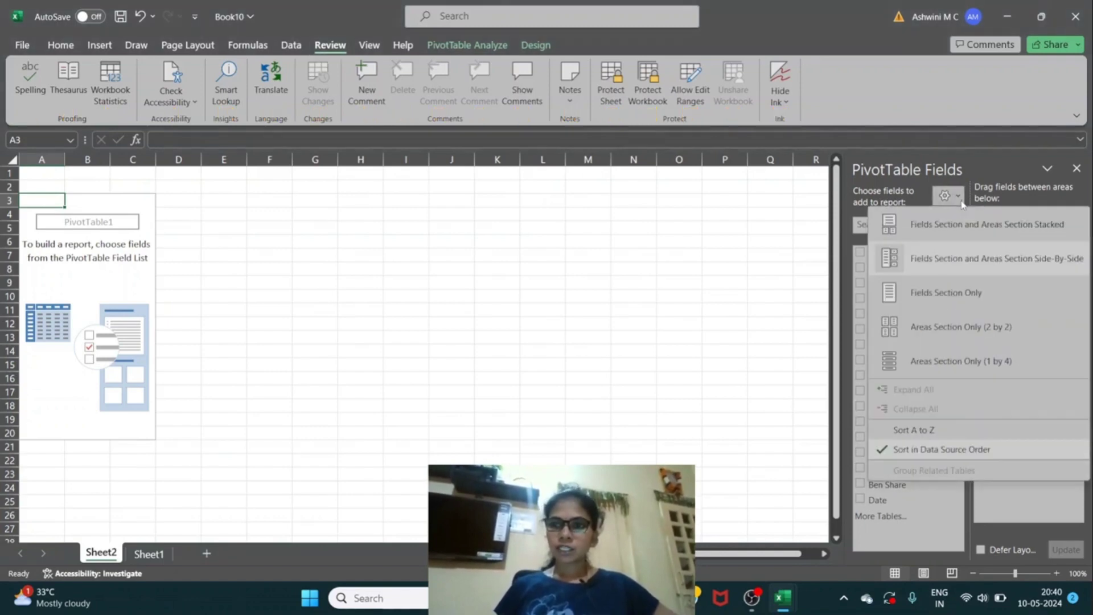
{"action": "left_click", "coordinate": [948, 228]}
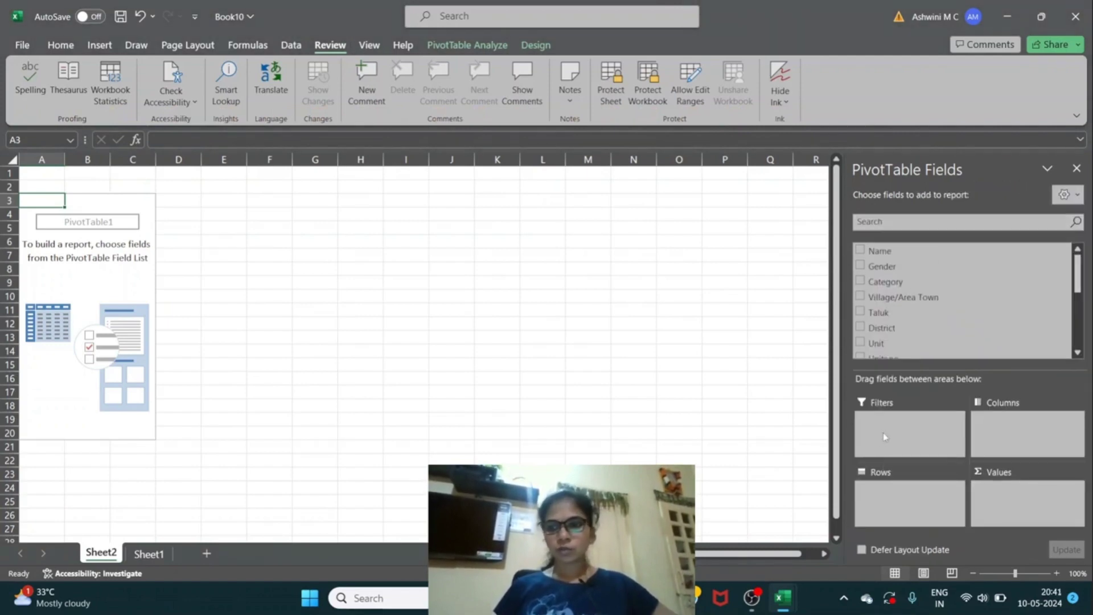
{"action": "left_click", "coordinate": [1068, 194]}
{"action": "left_click", "coordinate": [1002, 257]}
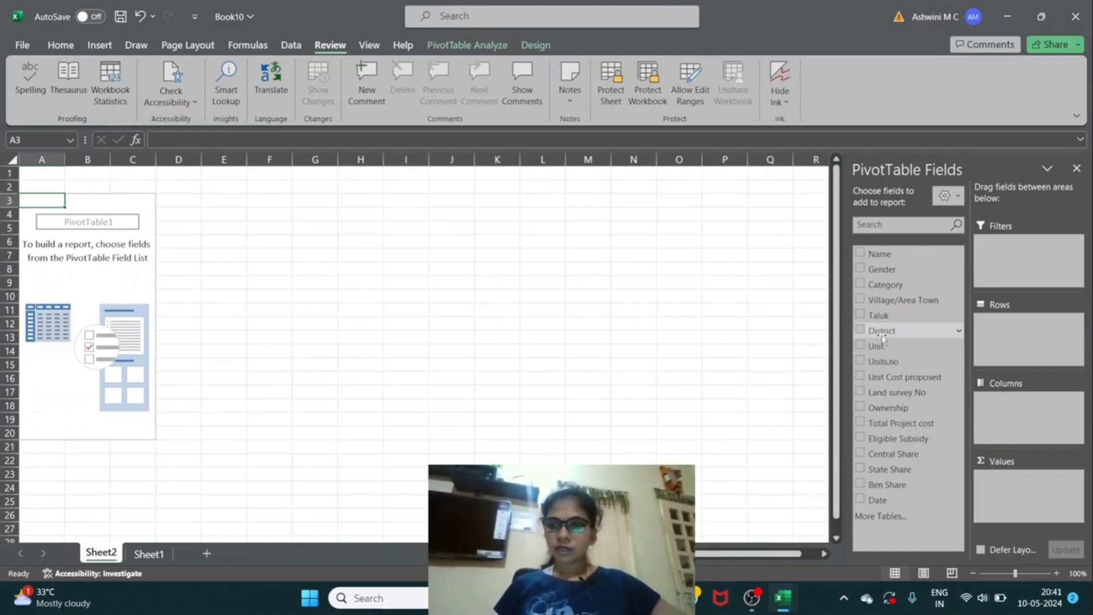
- Add District to the PivotTable rows and Total Project cost to the values as a sum
{"action": "left_click_drag", "start_coordinate": [882, 337], "coordinate": [1024, 336]}
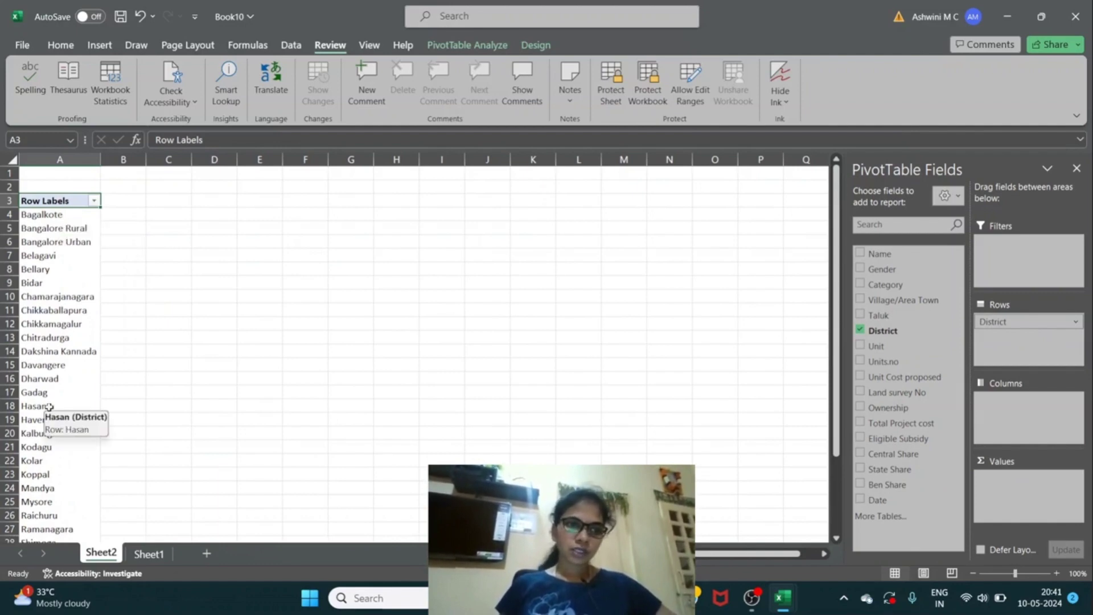
{"action": "left_click", "coordinate": [60, 324]}
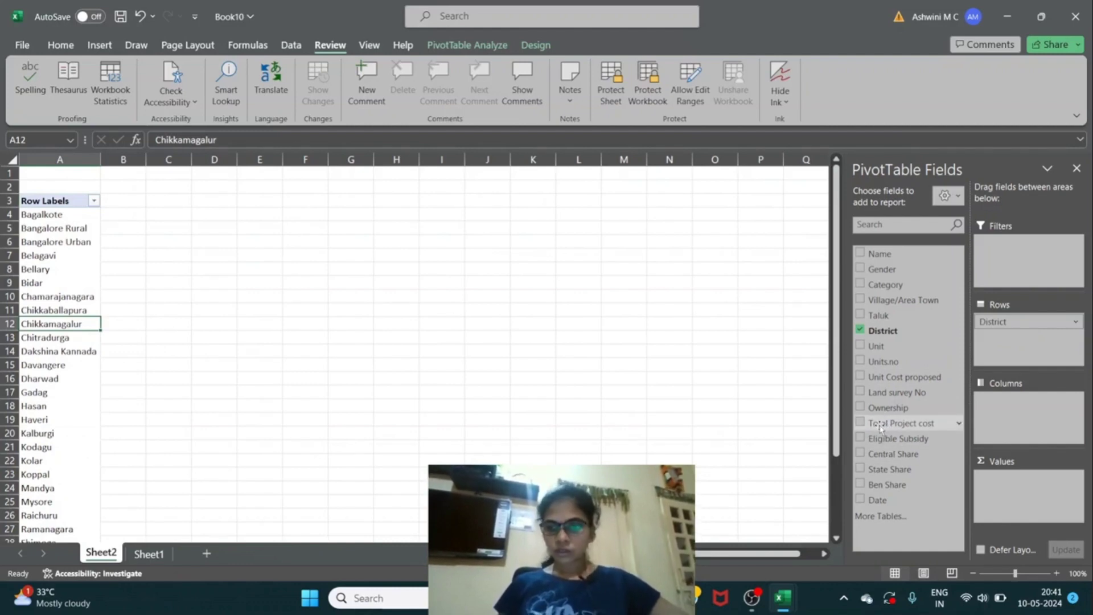
{"action": "left_click_drag", "start_coordinate": [880, 428], "coordinate": [1018, 480]}
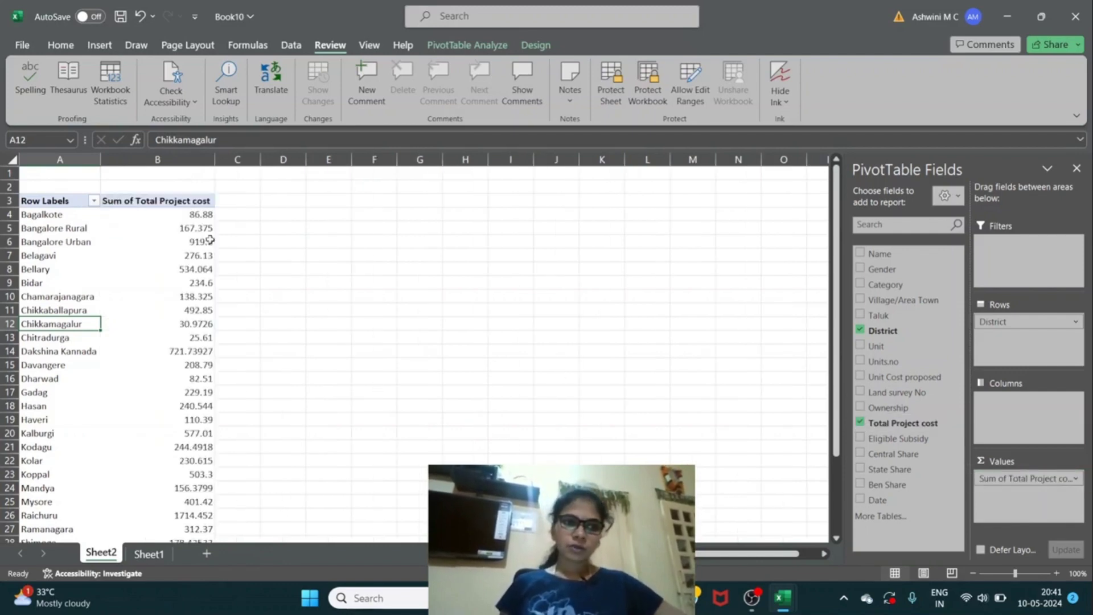
- Examine the summed project cost of individual districts and the grand total in the PivotTable
{"action": "left_click", "coordinate": [177, 228]}
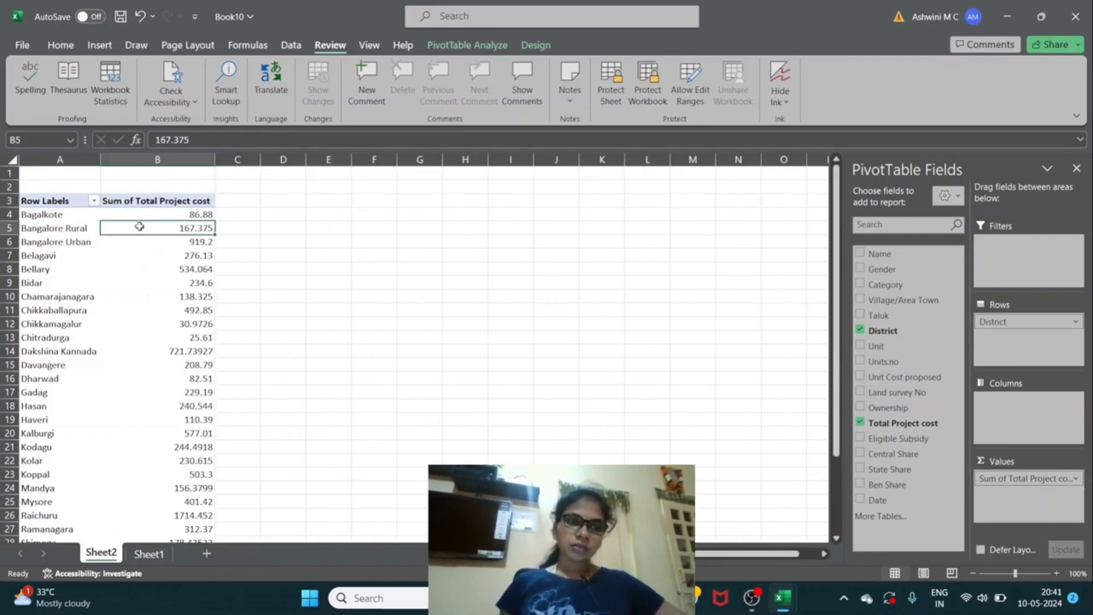
{"action": "left_click", "coordinate": [171, 256]}
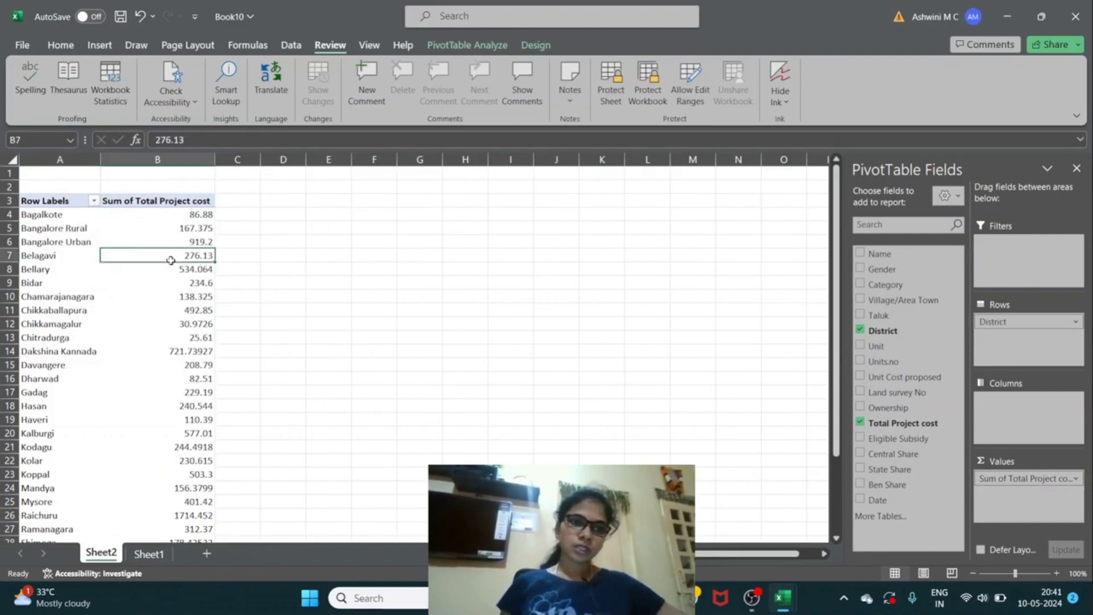
{"action": "left_click", "coordinate": [170, 308]}
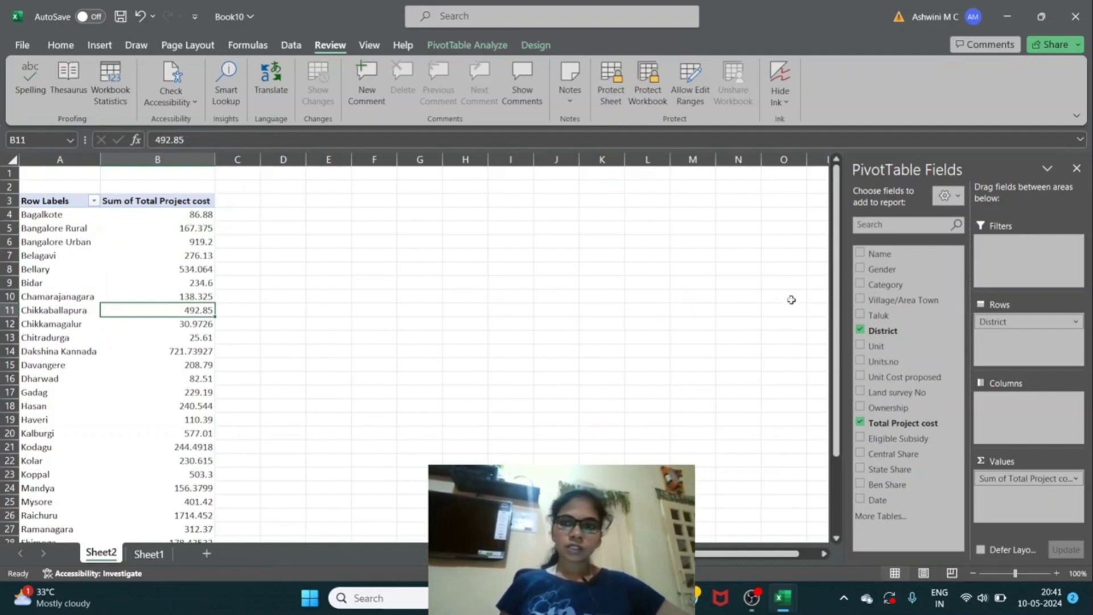
{"action": "left_click_drag", "start_coordinate": [836, 319], "coordinate": [811, 417]}
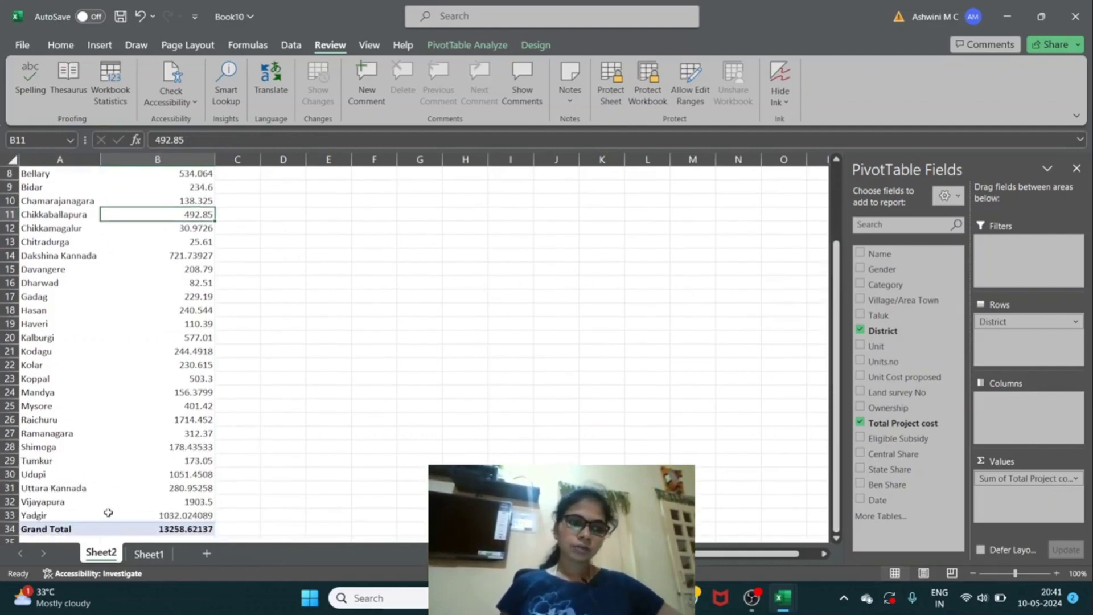
{"action": "left_click", "coordinate": [70, 530]}
{"action": "left_click", "coordinate": [172, 530]}
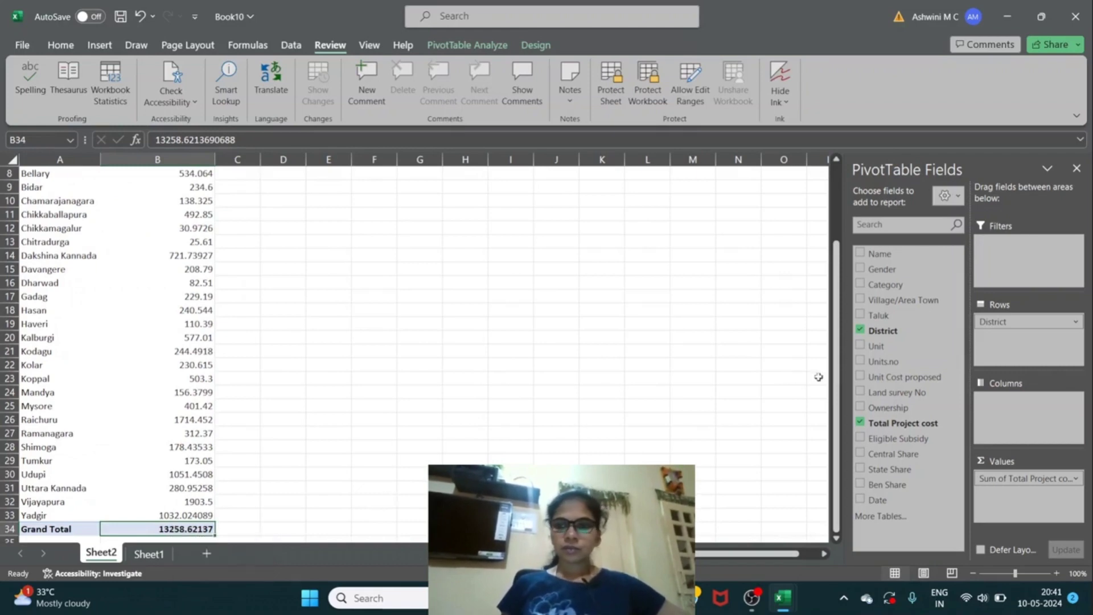
{"action": "left_click_drag", "start_coordinate": [839, 382], "coordinate": [841, 264]}
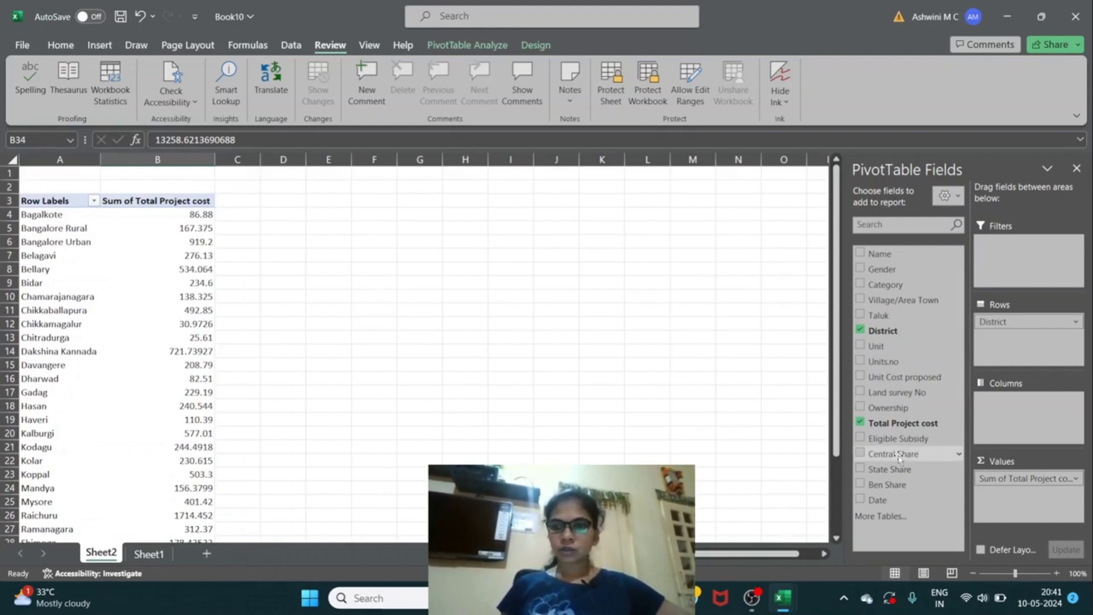
- Add Central Share to the PivotTable values and compare it with the total project cost per district
{"action": "left_click_drag", "start_coordinate": [898, 458], "coordinate": [1007, 494]}
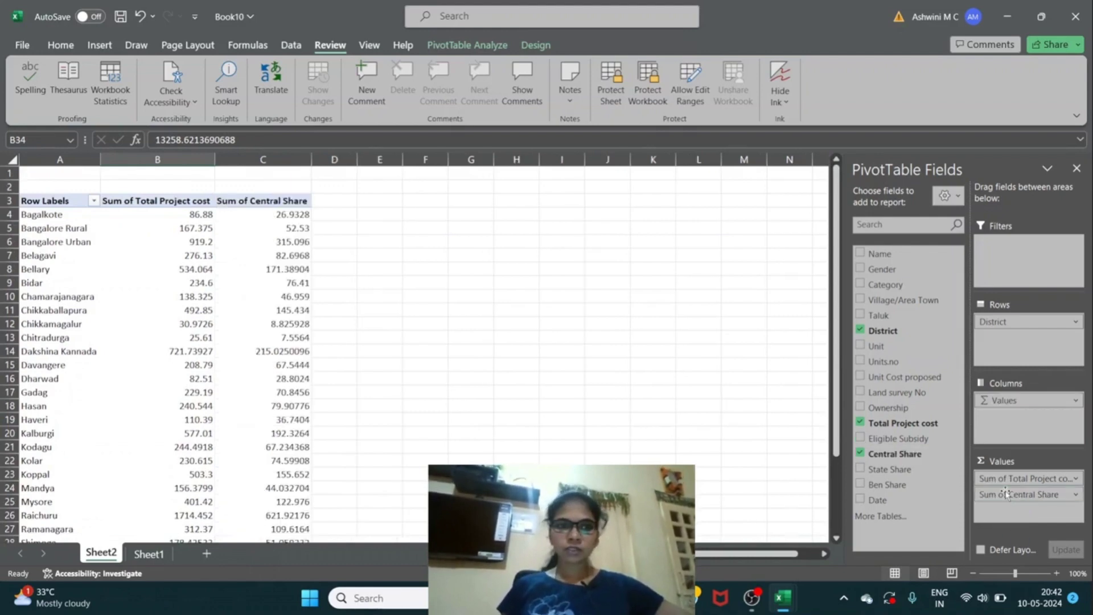
{"action": "left_click", "coordinate": [257, 205]}
{"action": "left_click", "coordinate": [272, 286]}
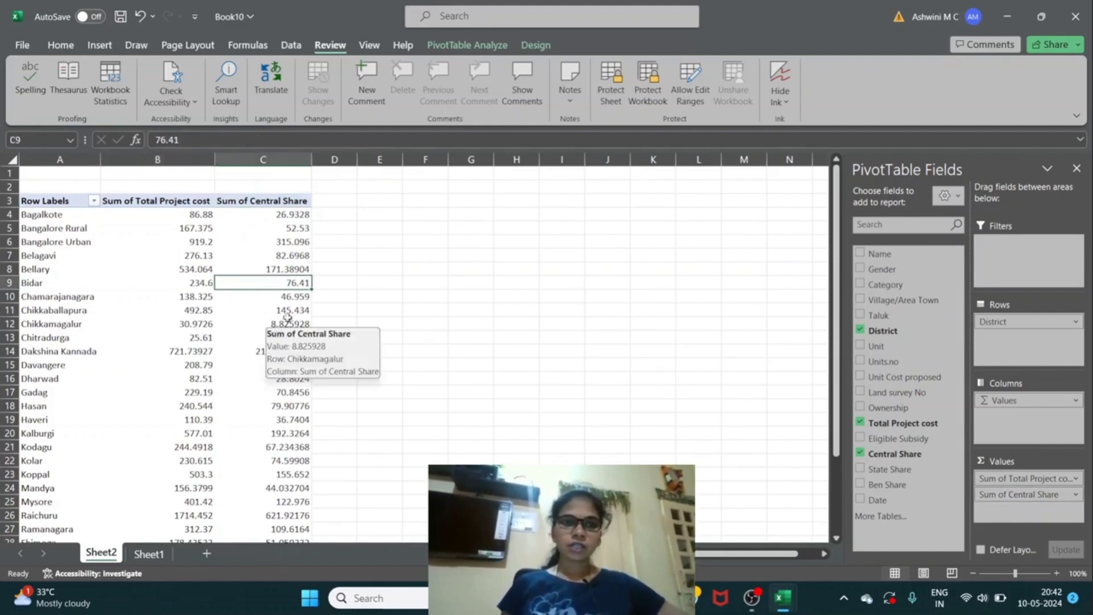
{"action": "left_click", "coordinate": [192, 238]}
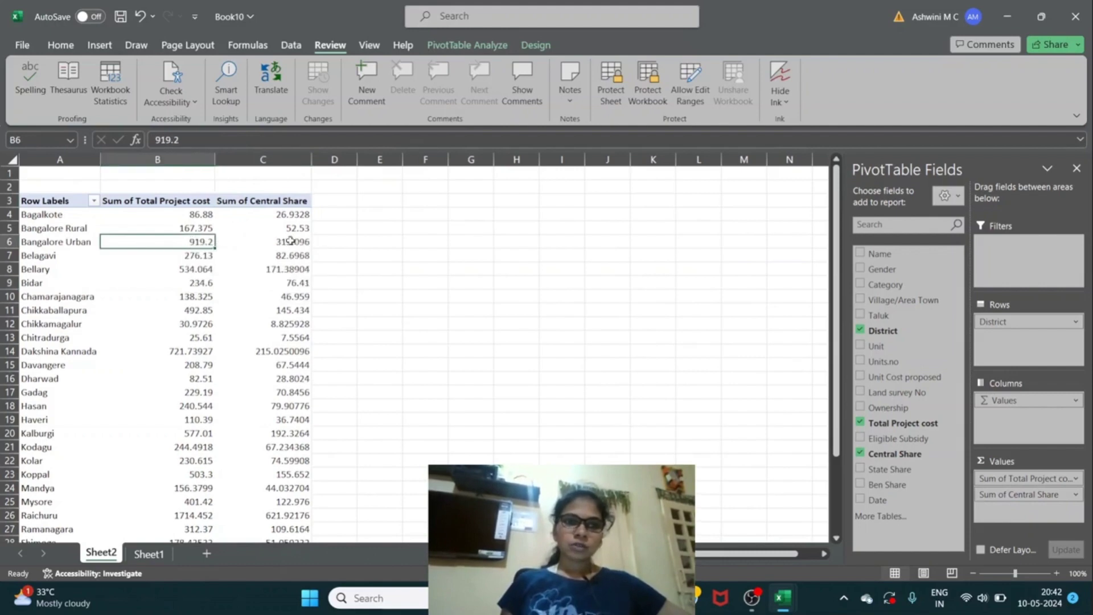
{"action": "left_click", "coordinate": [191, 228]}
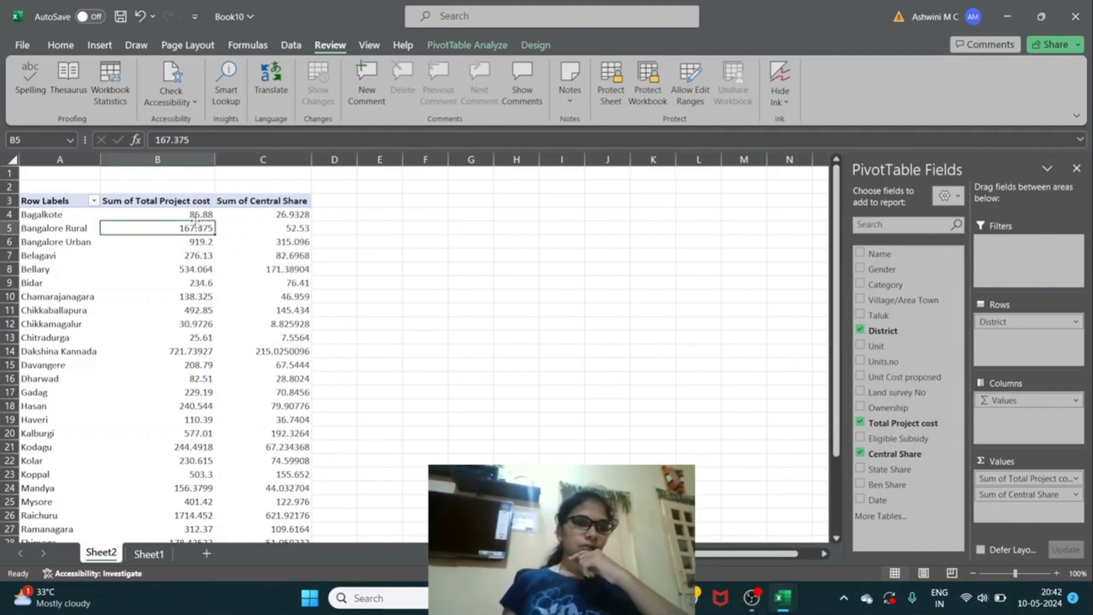
- Examine the decimal values in the summed project cost of Bagalkote, Bangalore Rural and Bangalore Urban
{"action": "left_click", "coordinate": [195, 215]}
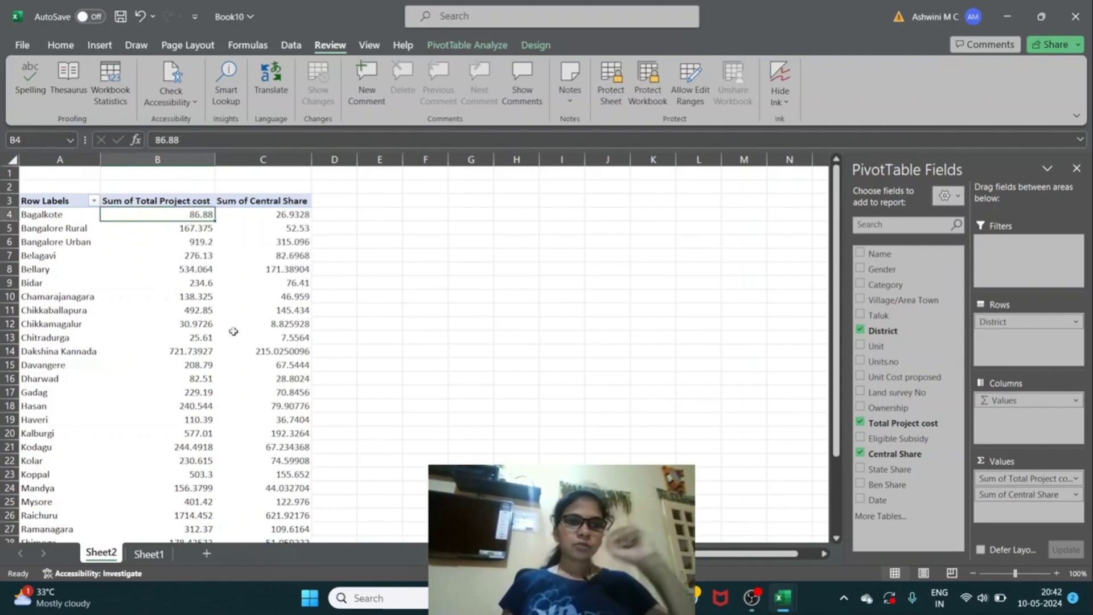
{"action": "left_click", "coordinate": [197, 231]}
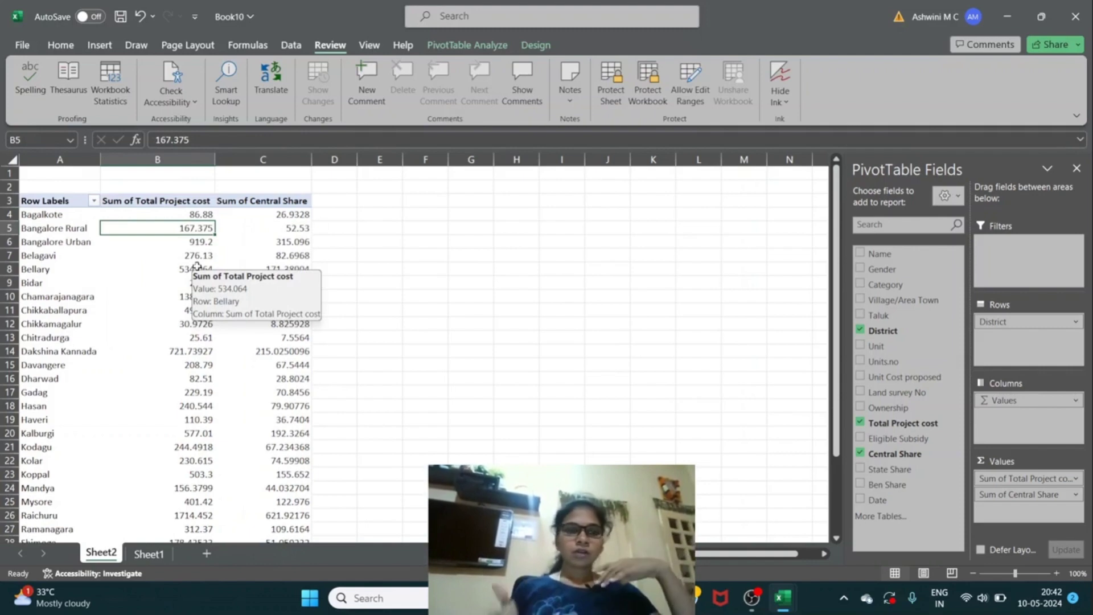
{"action": "left_click", "coordinate": [205, 243]}
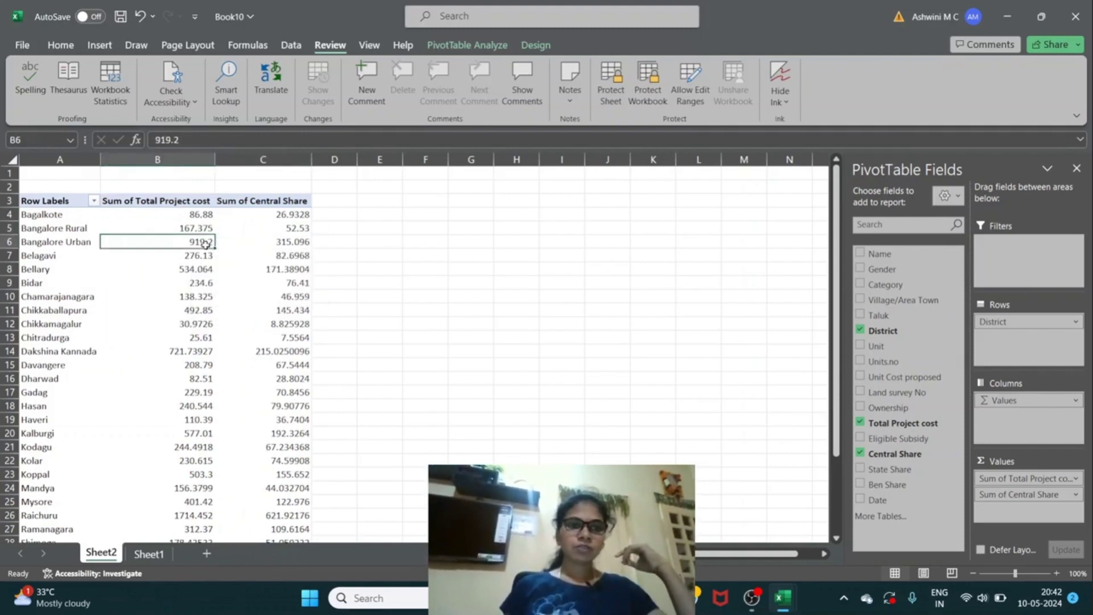
{"action": "left_click", "coordinate": [202, 217]}
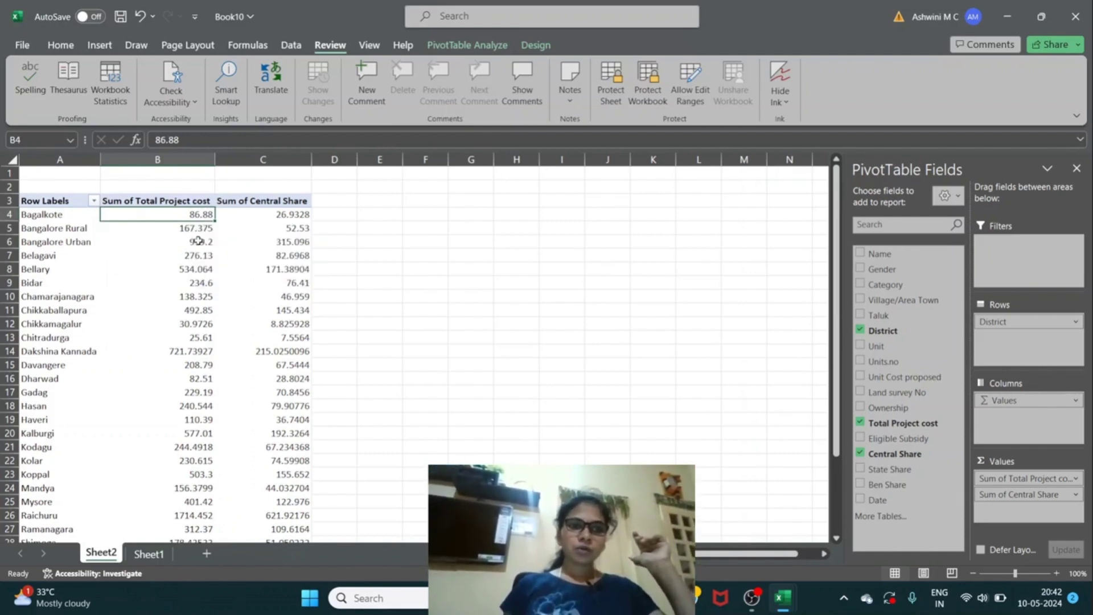
{"action": "left_click", "coordinate": [199, 229]}
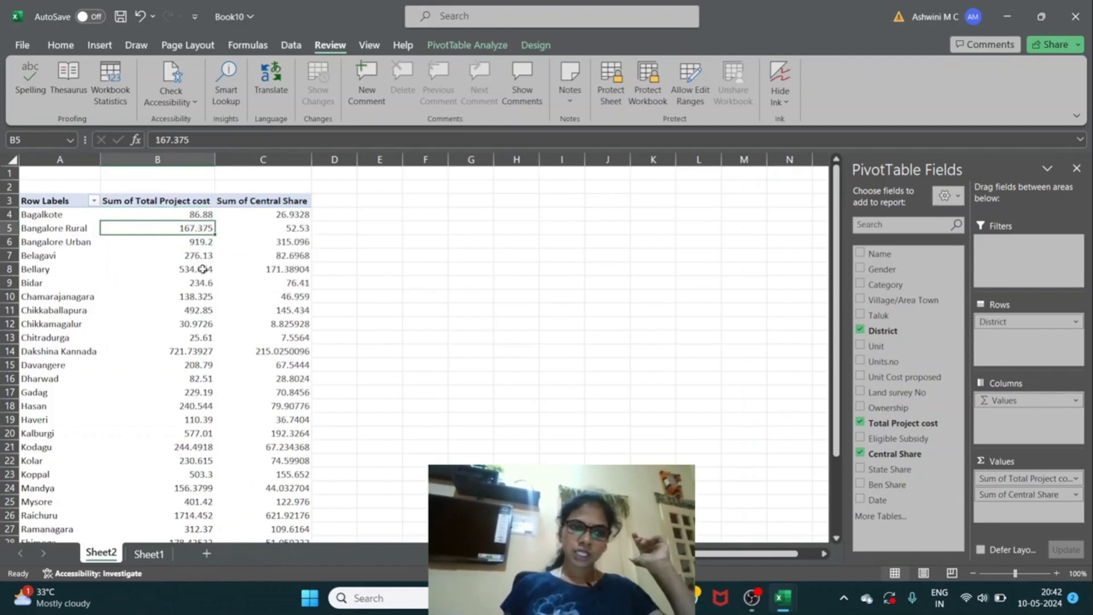
{"action": "left_click", "coordinate": [204, 242]}
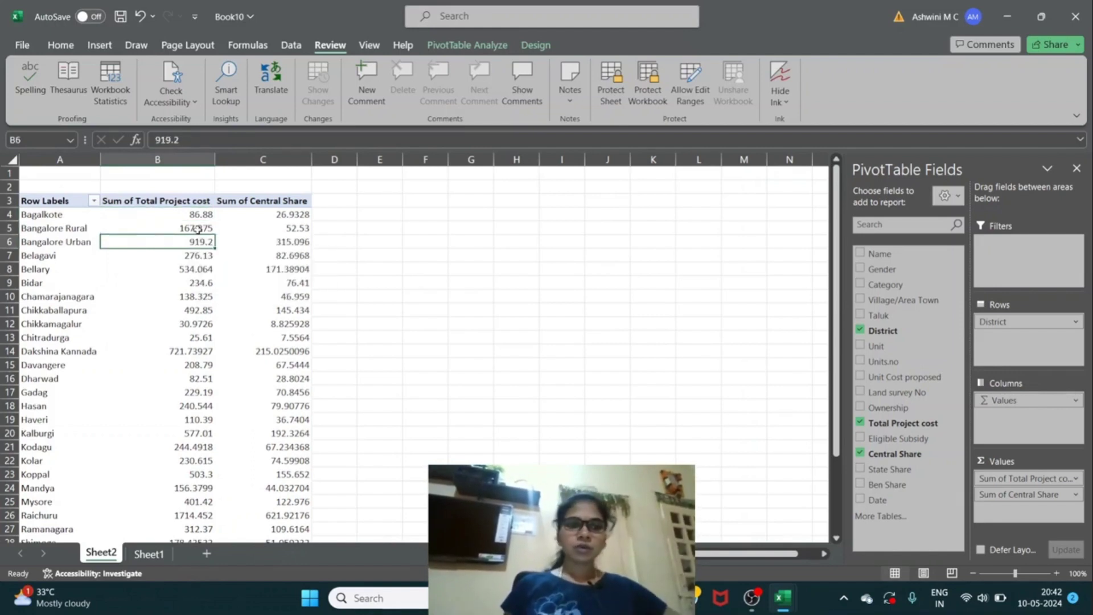
- Format the summed Total Project cost values as Number with a 1000 separator and 0 decimal places
{"action": "left_click", "coordinate": [195, 216]}
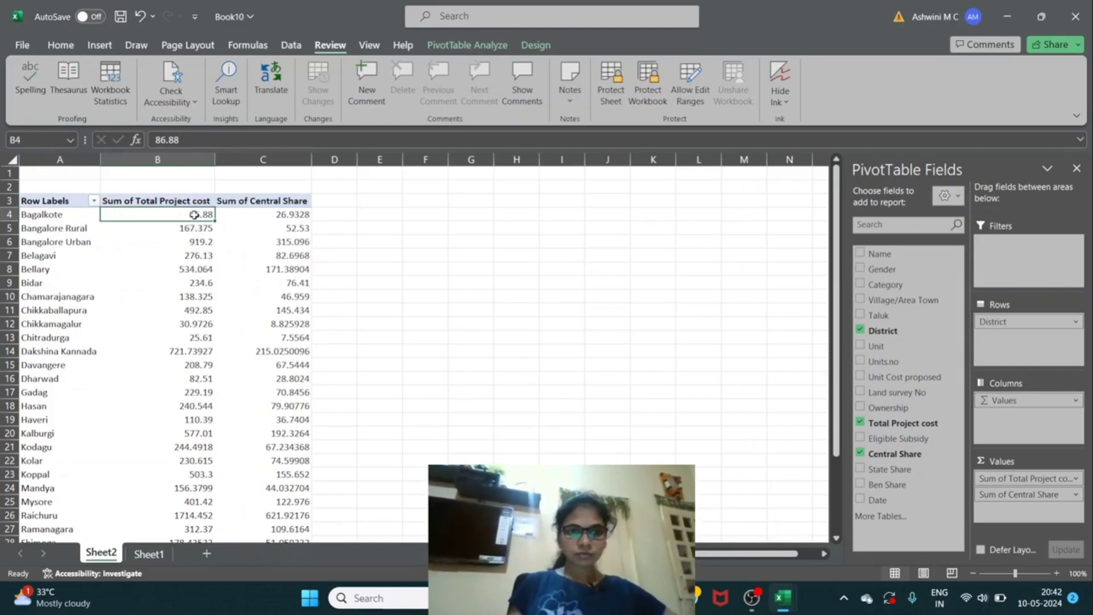
{"action": "right_click", "coordinate": [197, 222]}
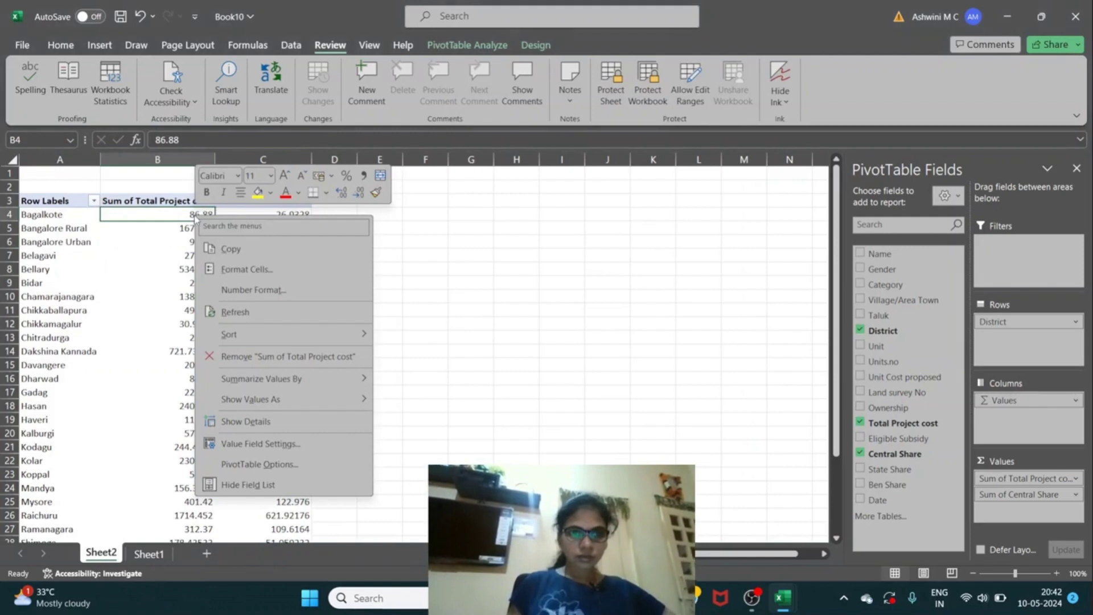
{"action": "left_click", "coordinate": [250, 290]}
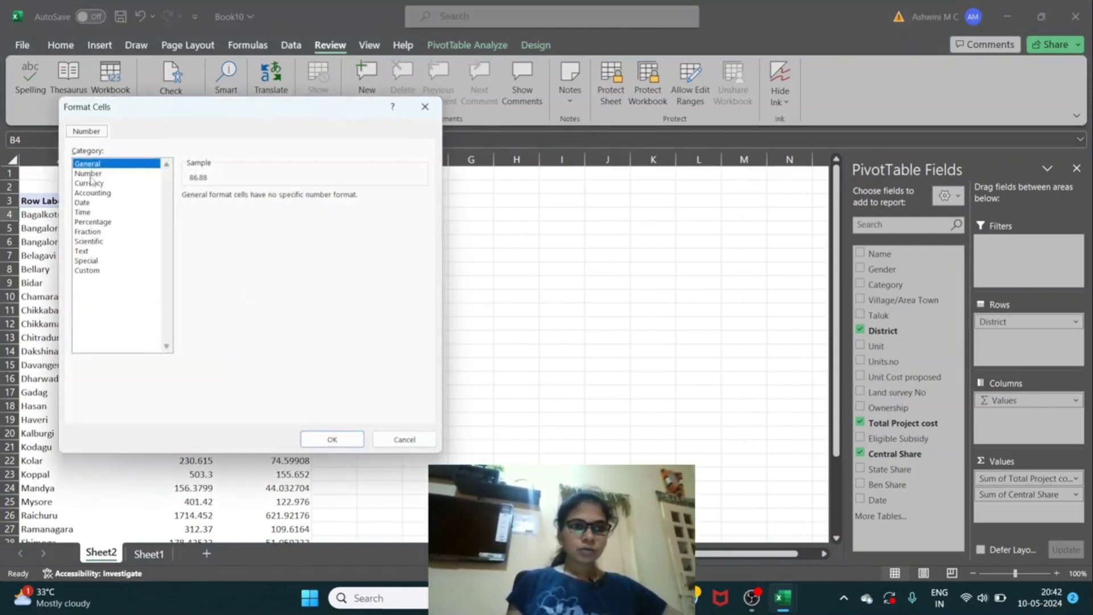
{"action": "left_click", "coordinate": [89, 173]}
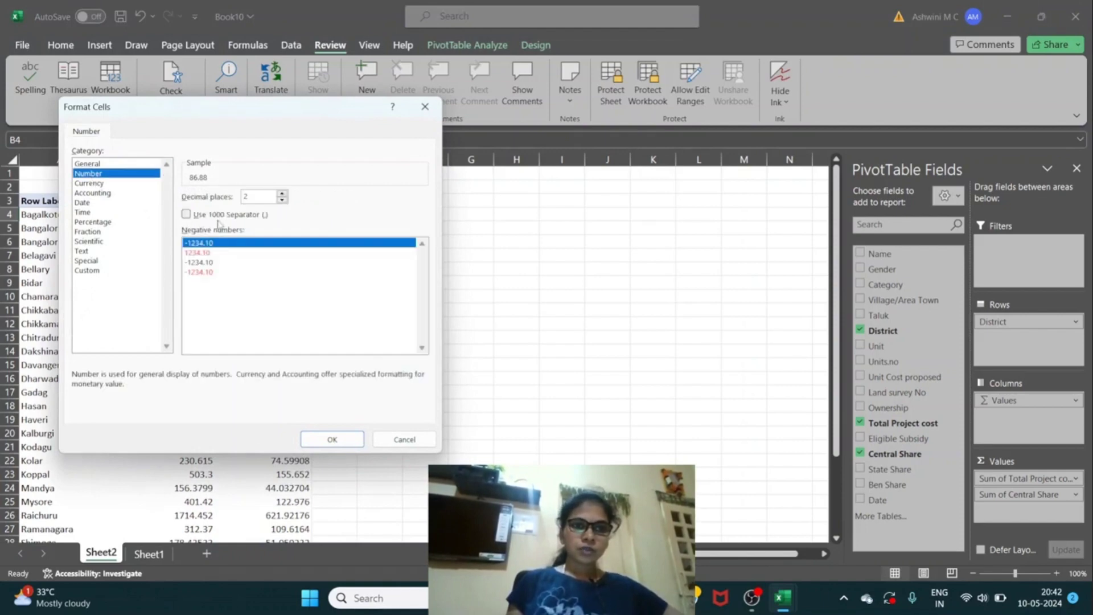
{"action": "left_click", "coordinate": [188, 215]}
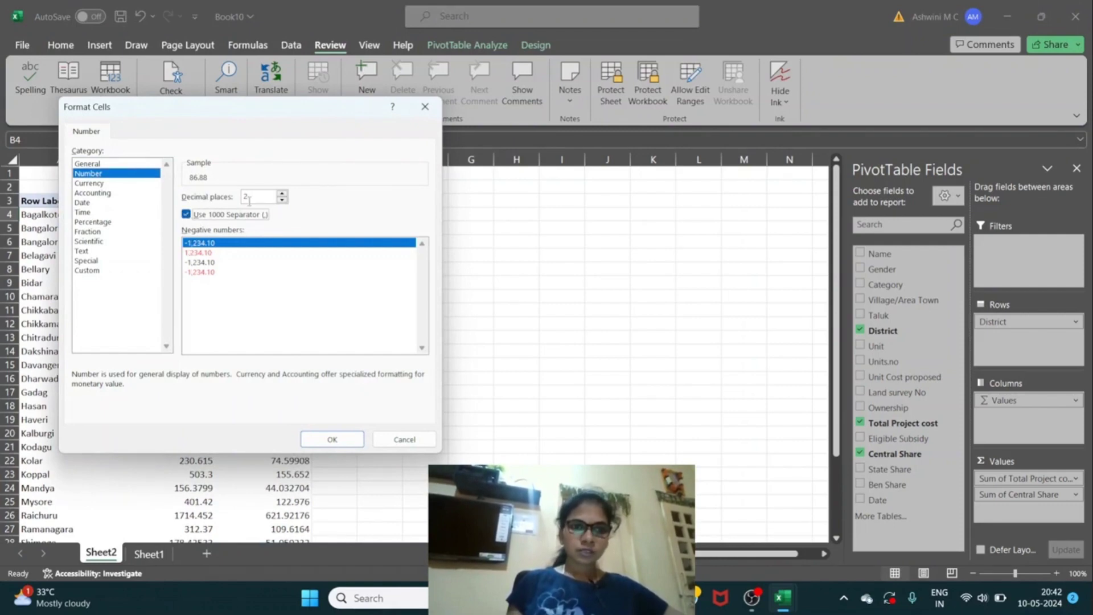
{"action": "left_click", "coordinate": [282, 200]}
{"action": "left_click", "coordinate": [282, 200]}
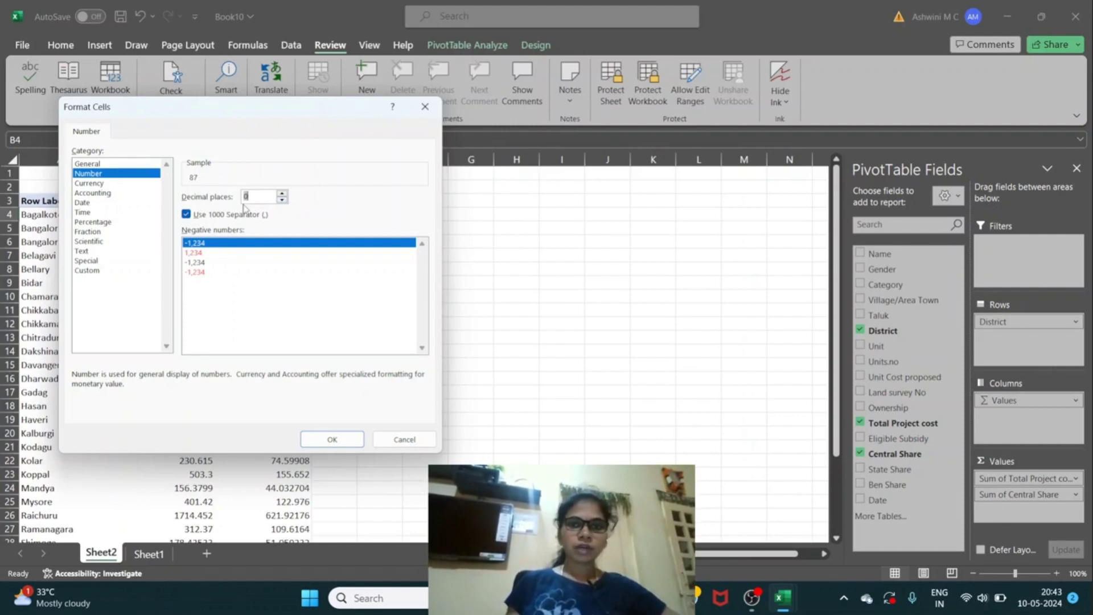
{"action": "left_click", "coordinate": [333, 440]}
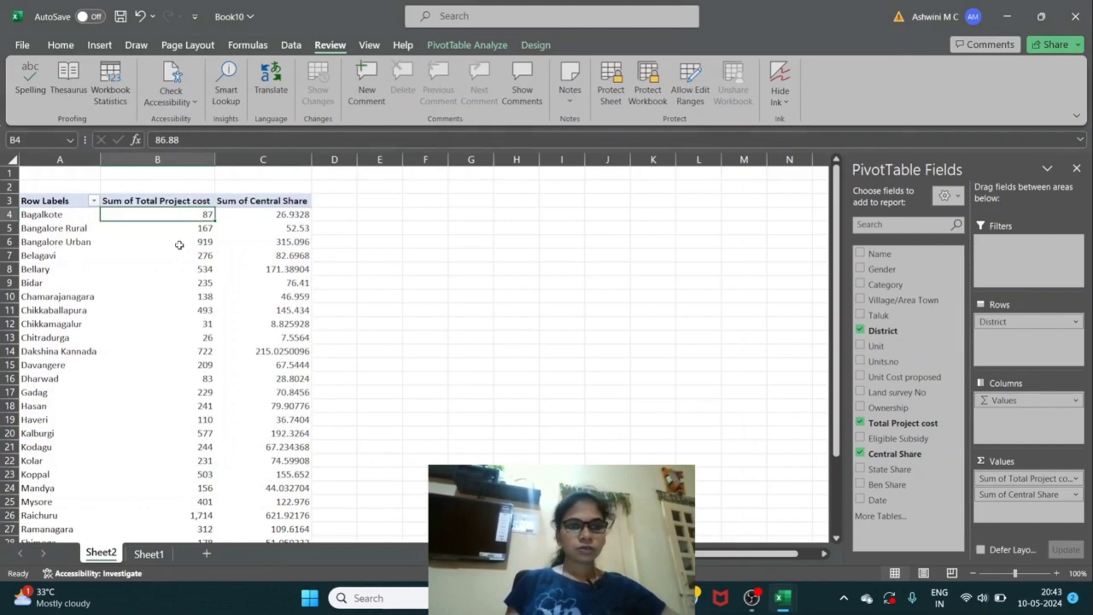
- Check the reformatted project costs of several districts and undo the number format change
{"action": "left_click", "coordinate": [180, 244]}
{"action": "left_click", "coordinate": [171, 296]}
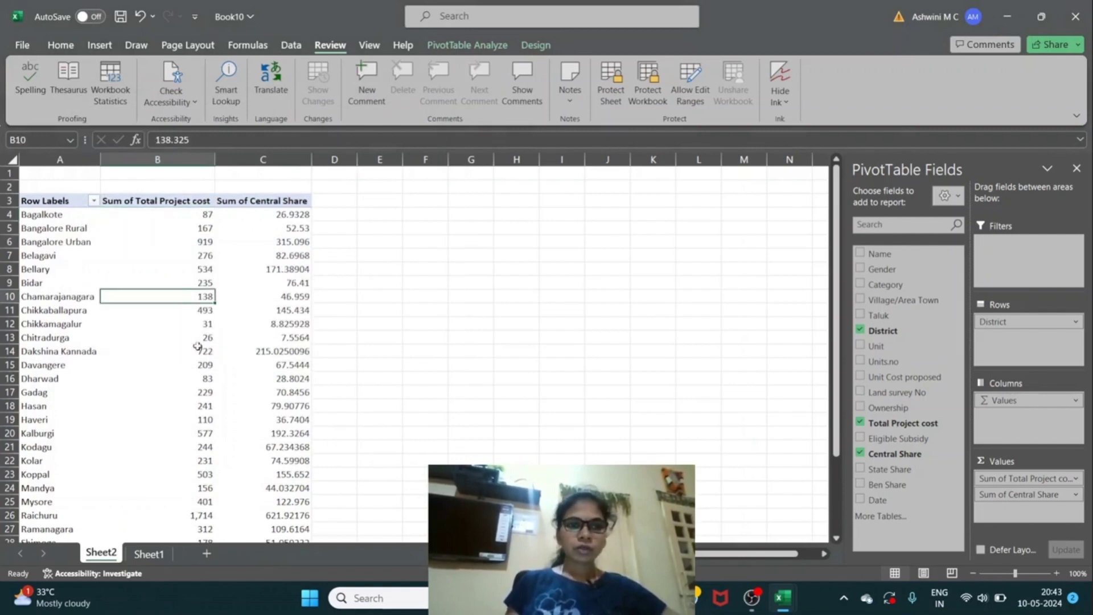
{"action": "left_click", "coordinate": [197, 347]}
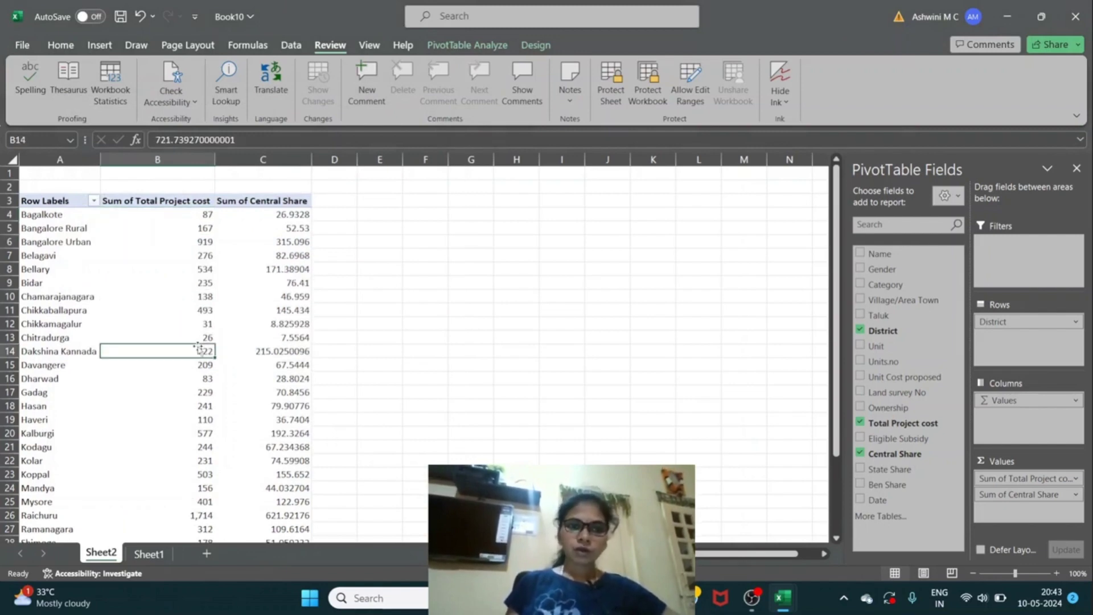
{"action": "left_click", "coordinate": [197, 218]}
{"action": "mouse_move", "coordinate": [197, 230]}
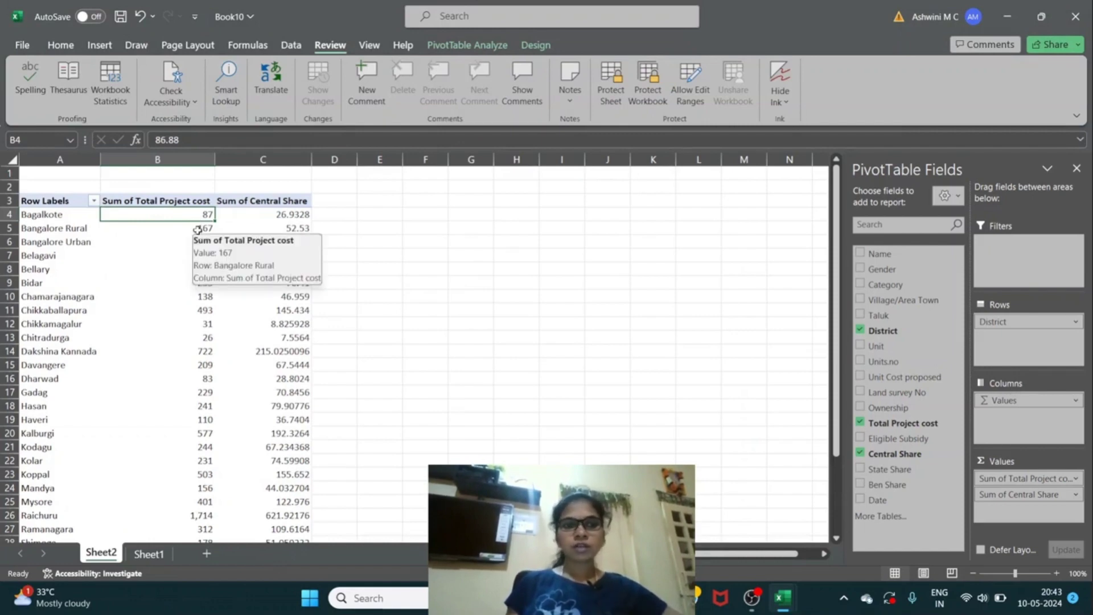
{"action": "left_click", "coordinate": [201, 254]}
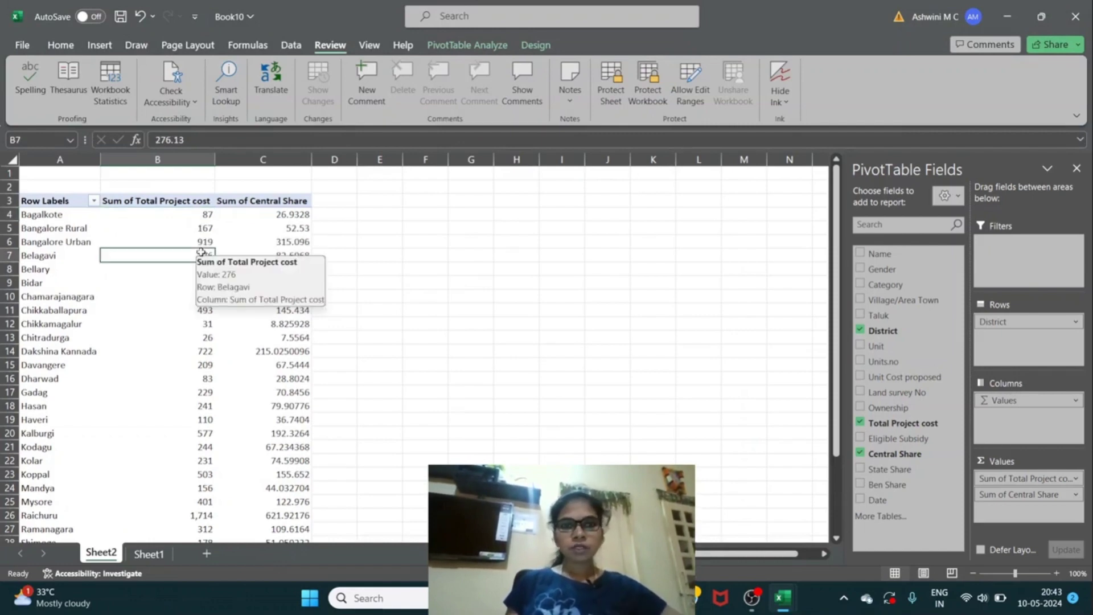
{"action": "left_click", "coordinate": [202, 297]}
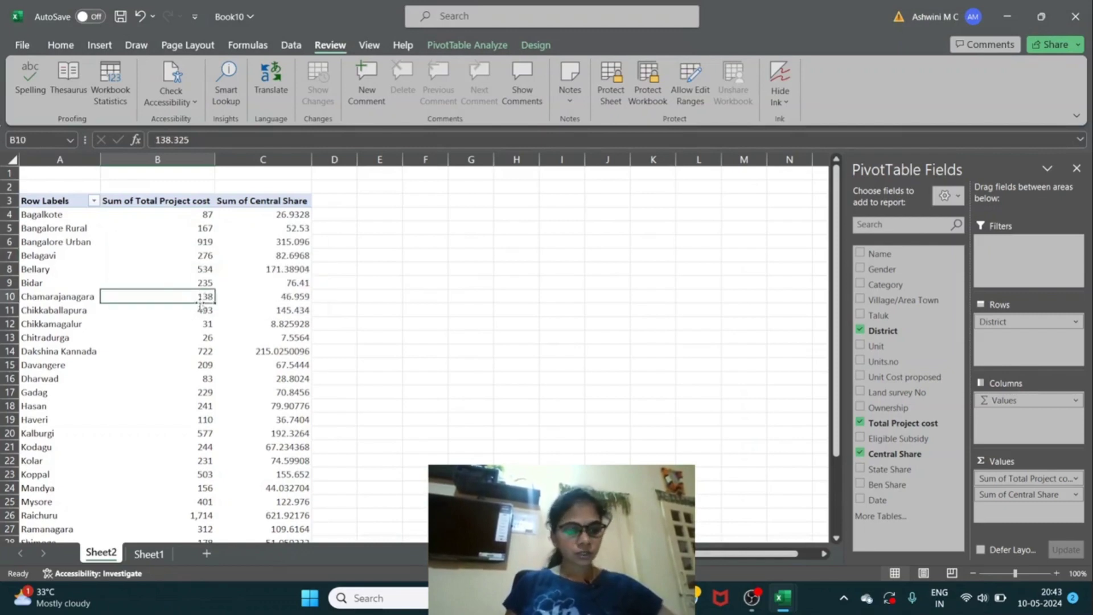
{"action": "key", "text": "ctrl+z"}
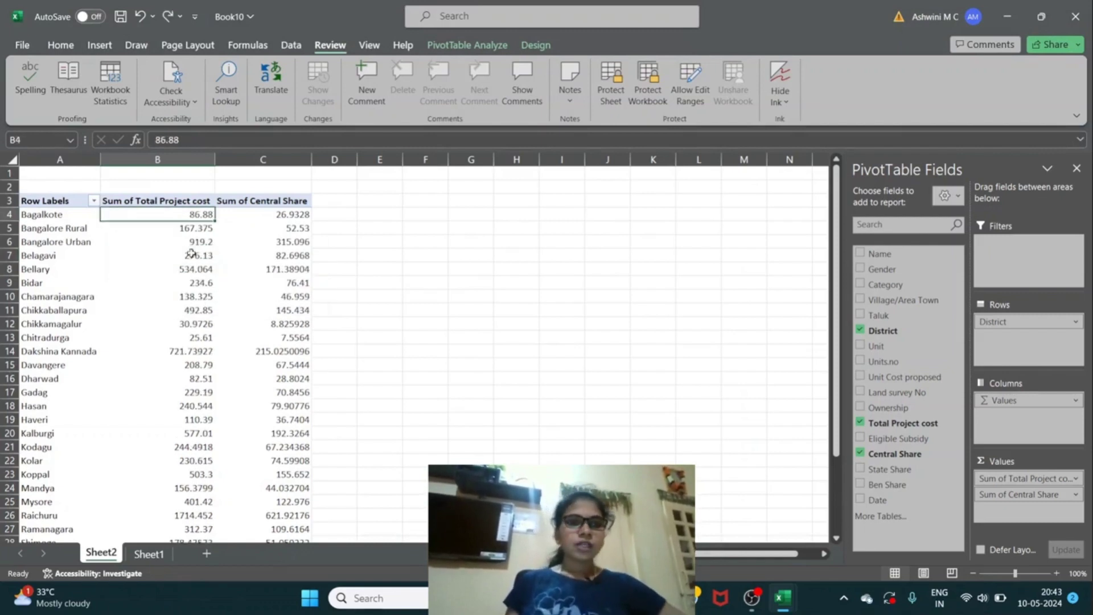
- Sort the PivotTable districts by summed Total Project cost from smallest to largest
{"action": "key", "text": "alt+r"}
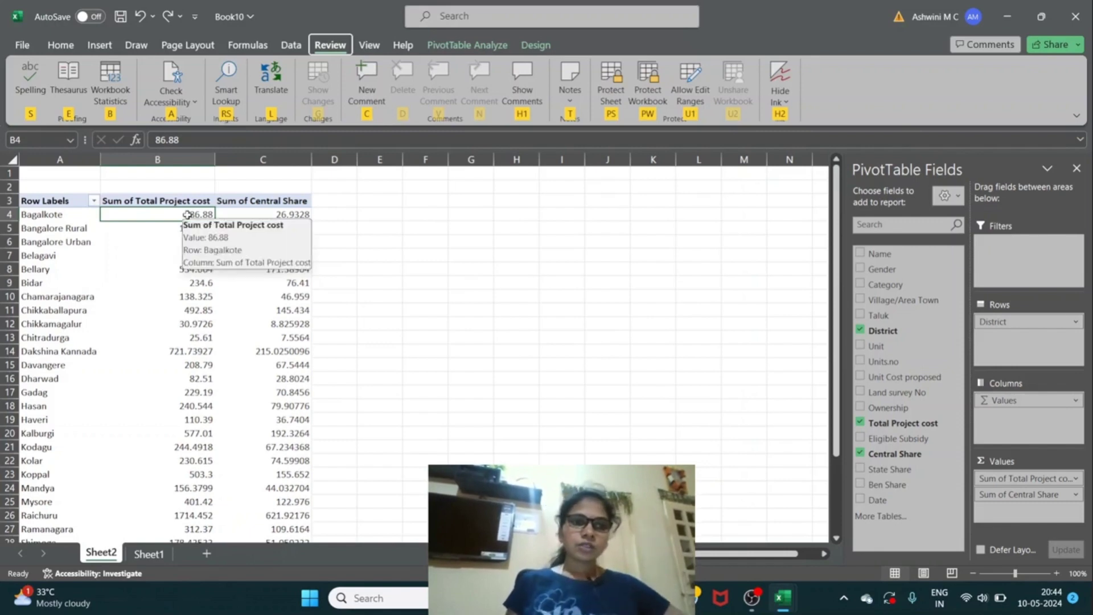
{"action": "left_click", "coordinate": [202, 280]}
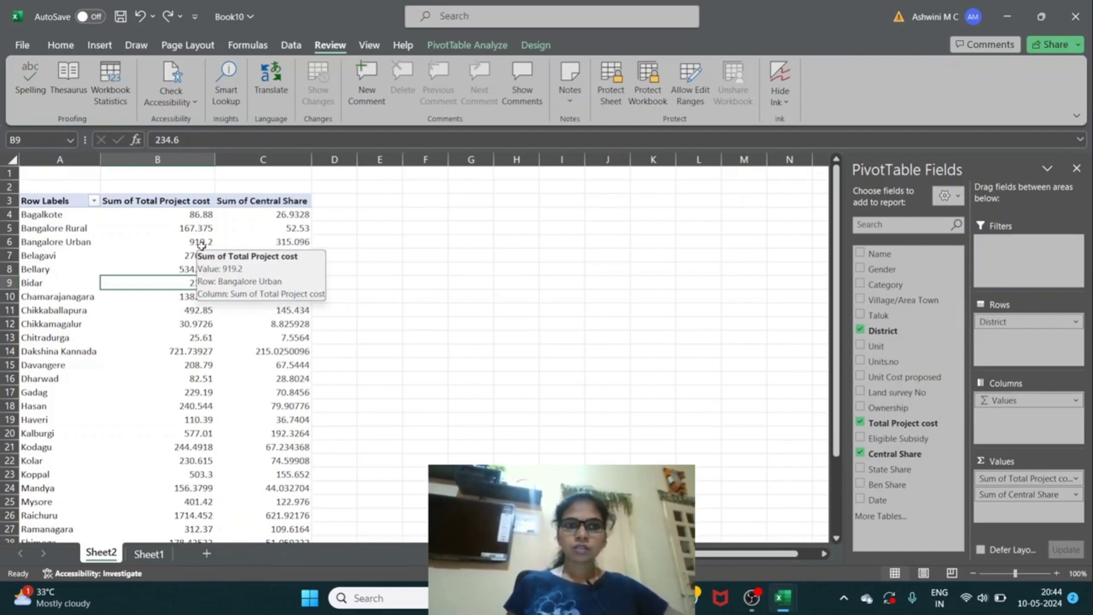
{"action": "left_click", "coordinate": [196, 215]}
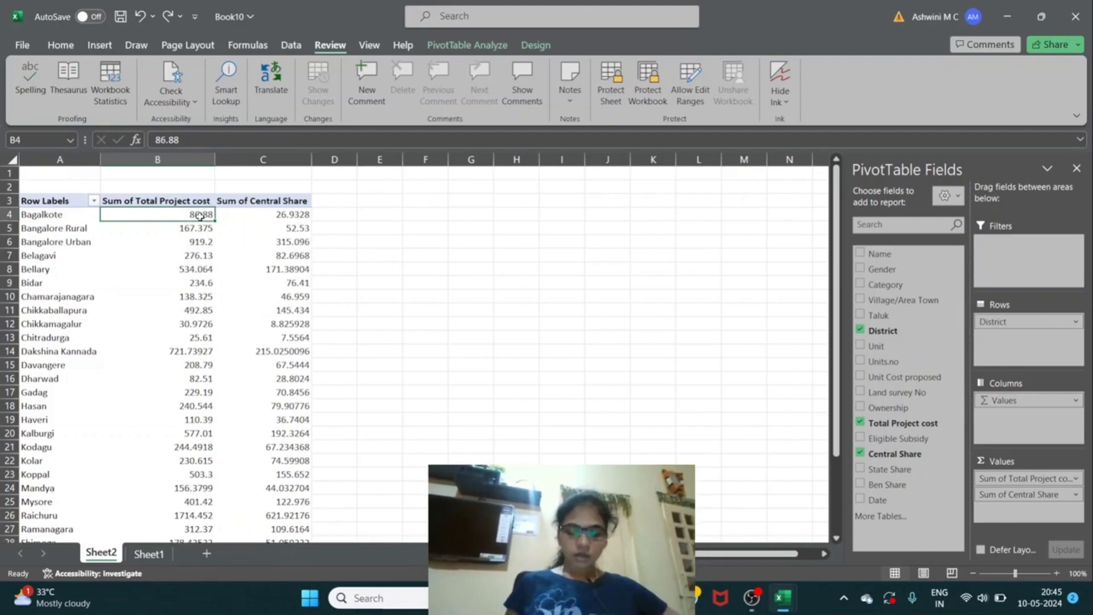
{"action": "right_click", "coordinate": [199, 215]}
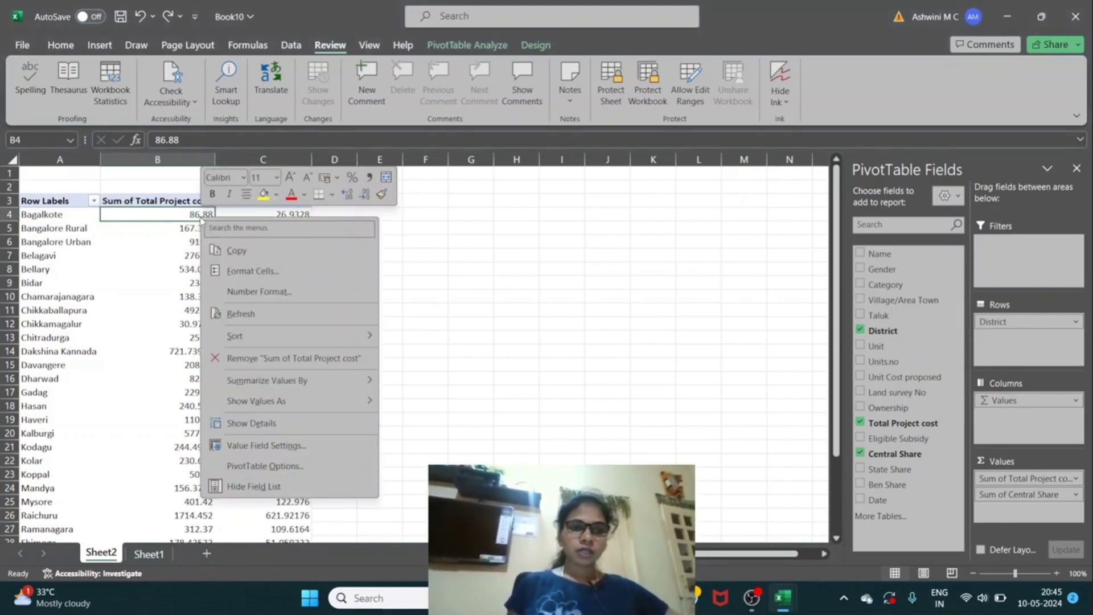
{"action": "mouse_move", "coordinate": [283, 336]}
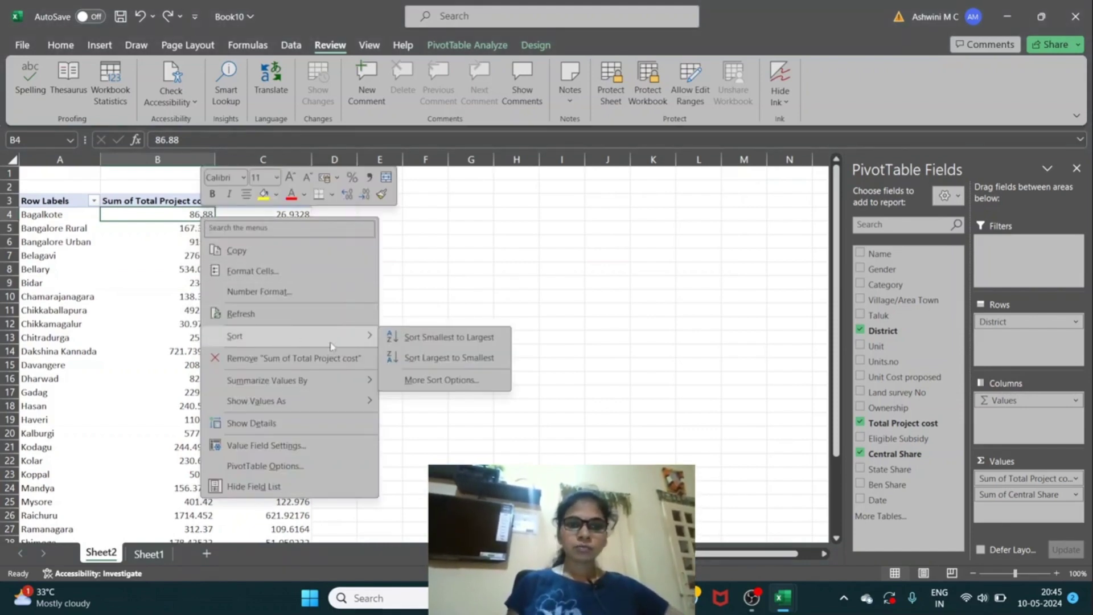
{"action": "left_click", "coordinate": [430, 340]}
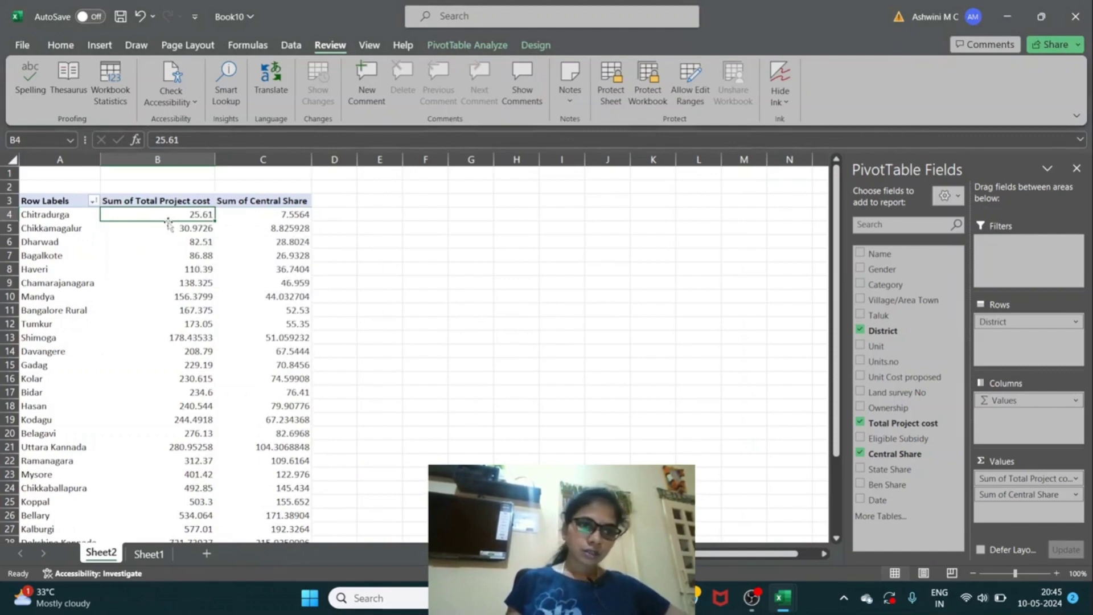
- Examine the sorted project costs and compare them with the central share of the first districts, such as Chitradurga
{"action": "left_click", "coordinate": [181, 294]}
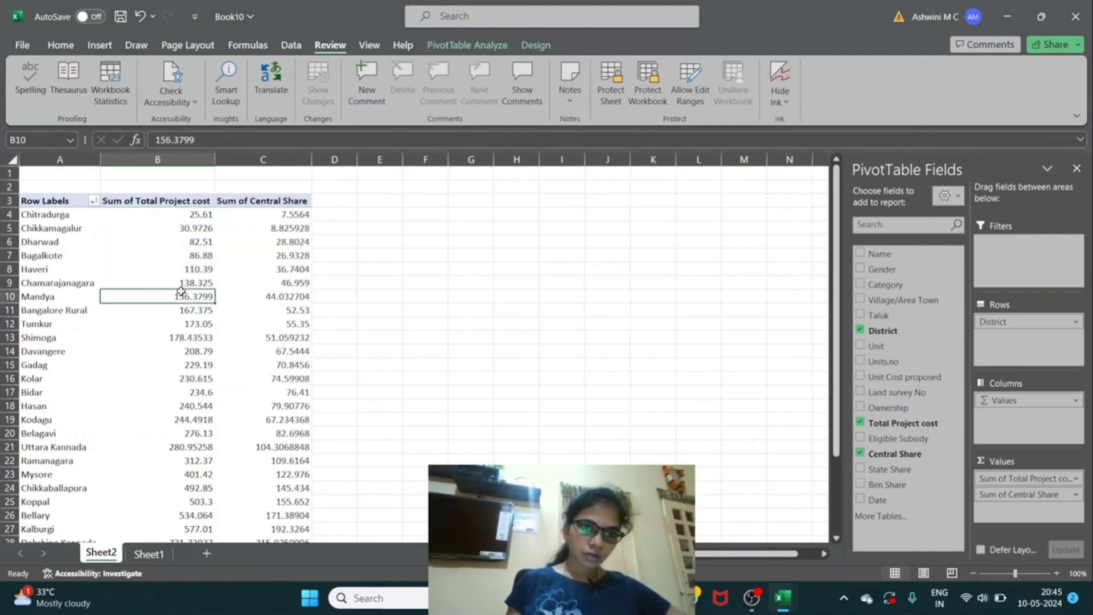
{"action": "left_click", "coordinate": [185, 340]}
{"action": "left_click", "coordinate": [192, 404]}
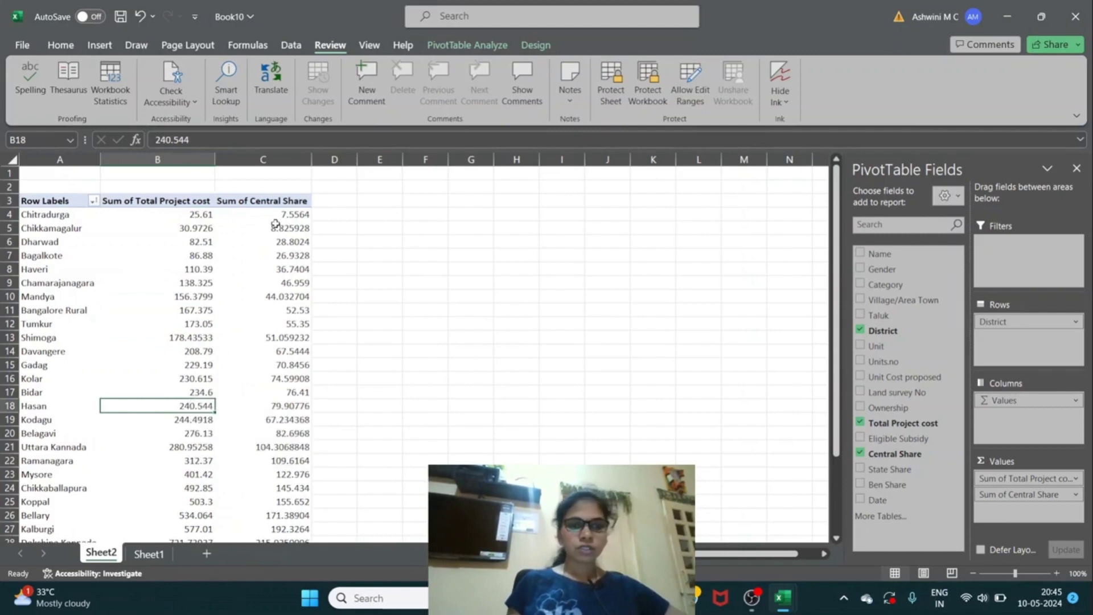
{"action": "mouse_move", "coordinate": [193, 219]}
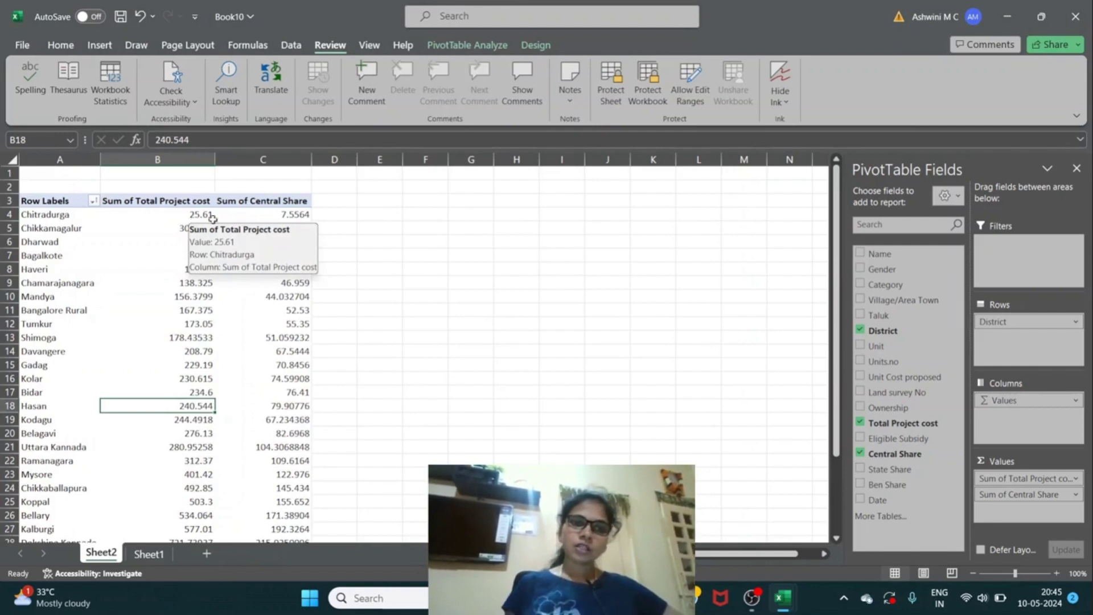
{"action": "left_click", "coordinate": [255, 220]}
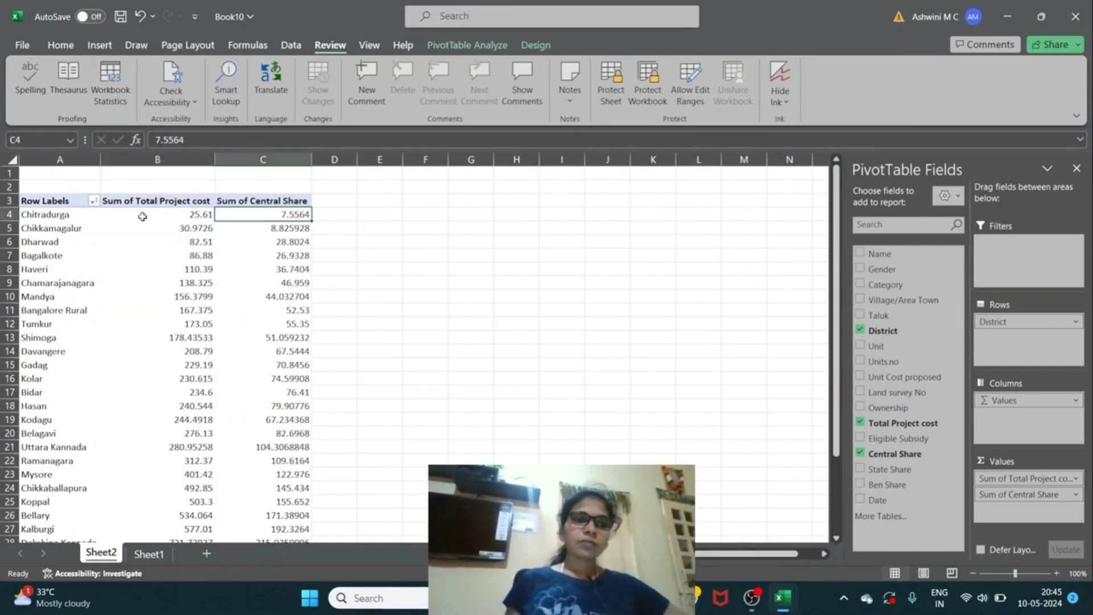
{"action": "mouse_move", "coordinate": [156, 223]}
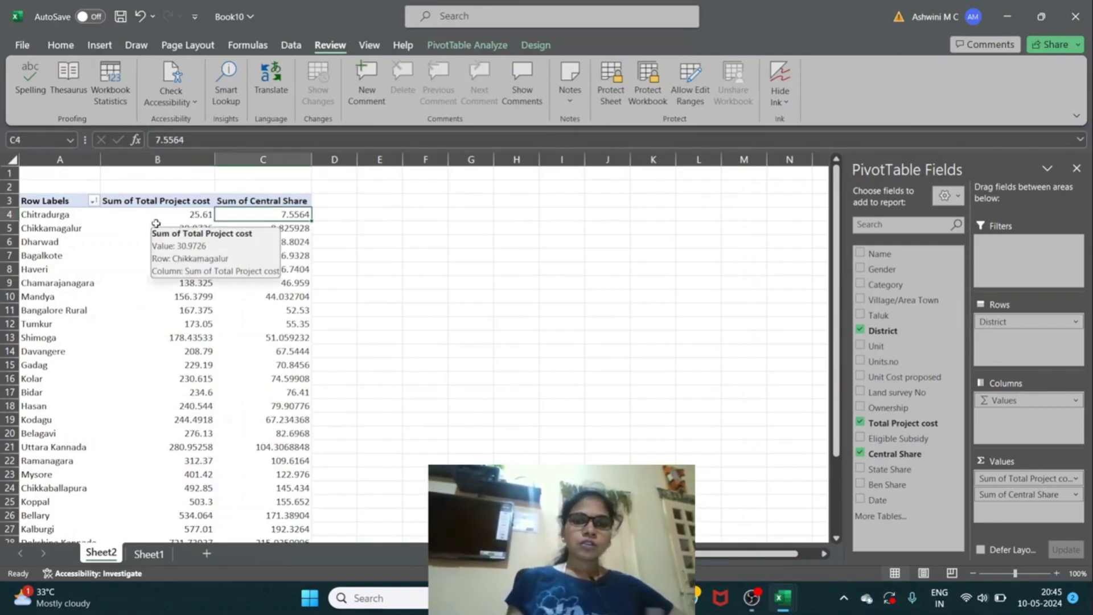
{"action": "left_click", "coordinate": [64, 216]}
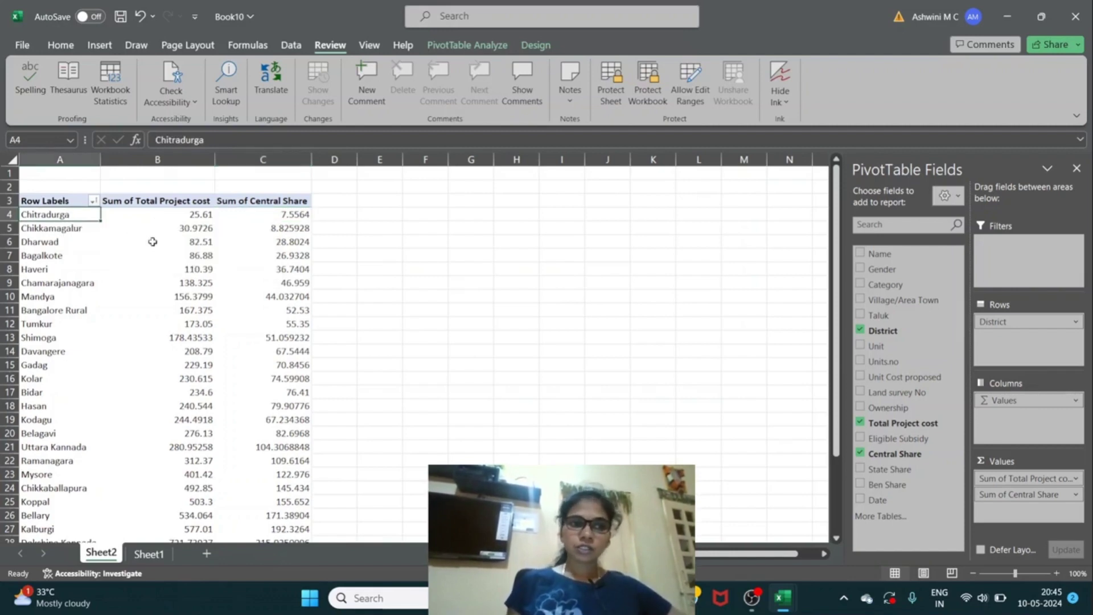
{"action": "mouse_move", "coordinate": [282, 213]}
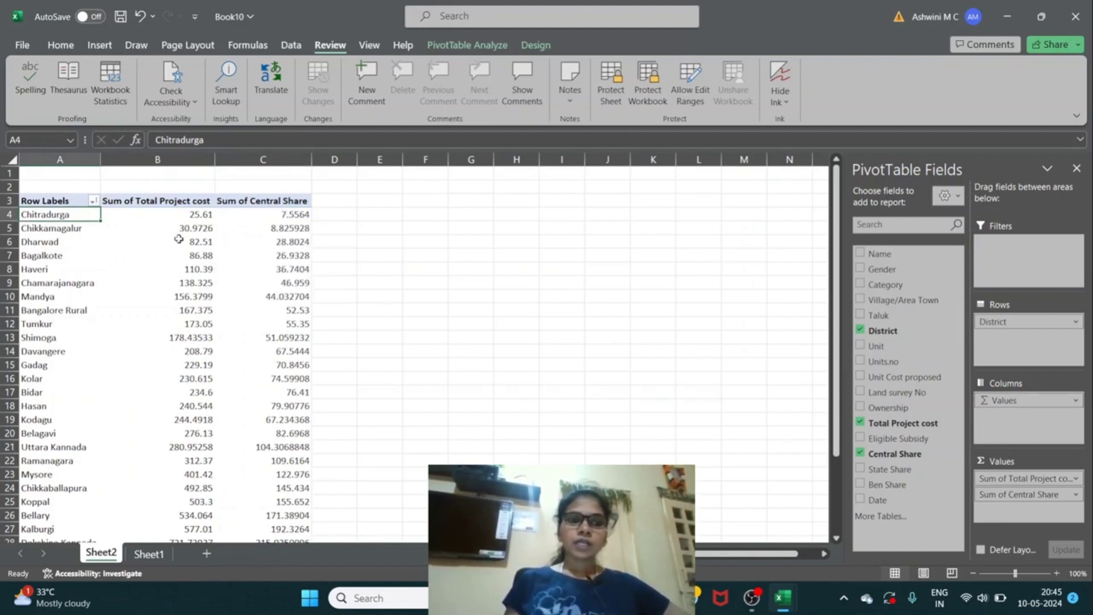
{"action": "mouse_move", "coordinate": [226, 238]}
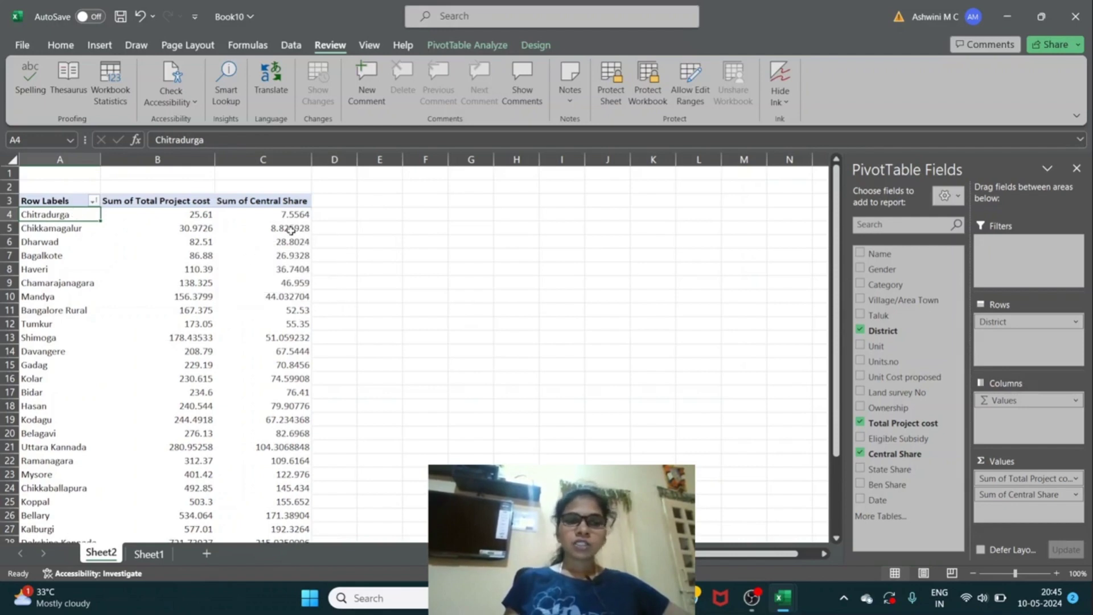
- Sort the districts by summed Total Project cost from largest to smallest and check Vijayapura's cost and central share
{"action": "left_click", "coordinate": [189, 226]}
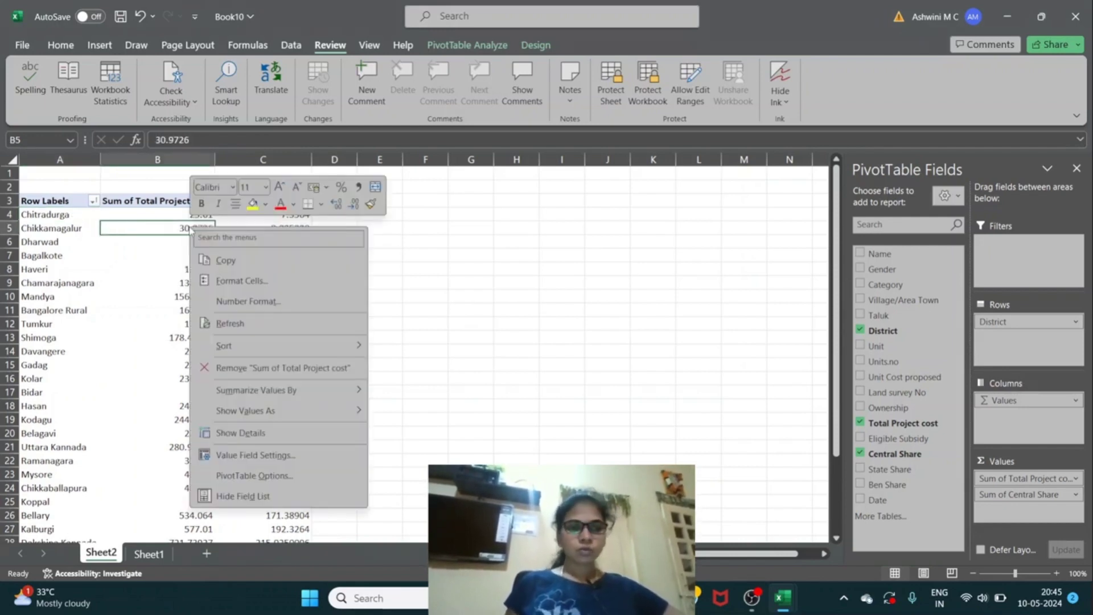
{"action": "right_click", "coordinate": [190, 227]}
{"action": "mouse_move", "coordinate": [289, 357]}
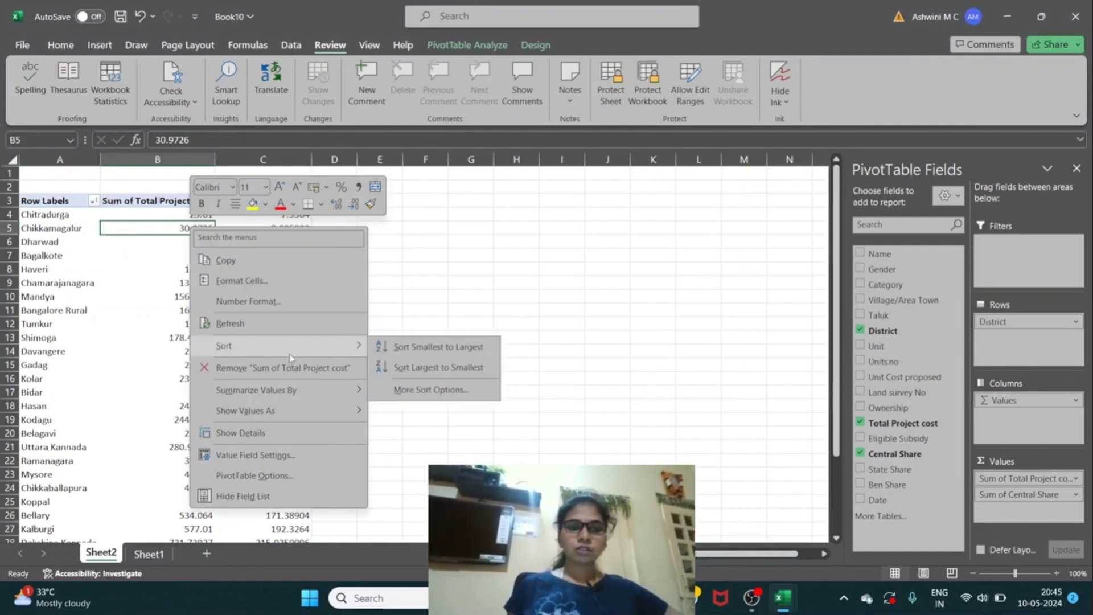
{"action": "left_click", "coordinate": [410, 369]}
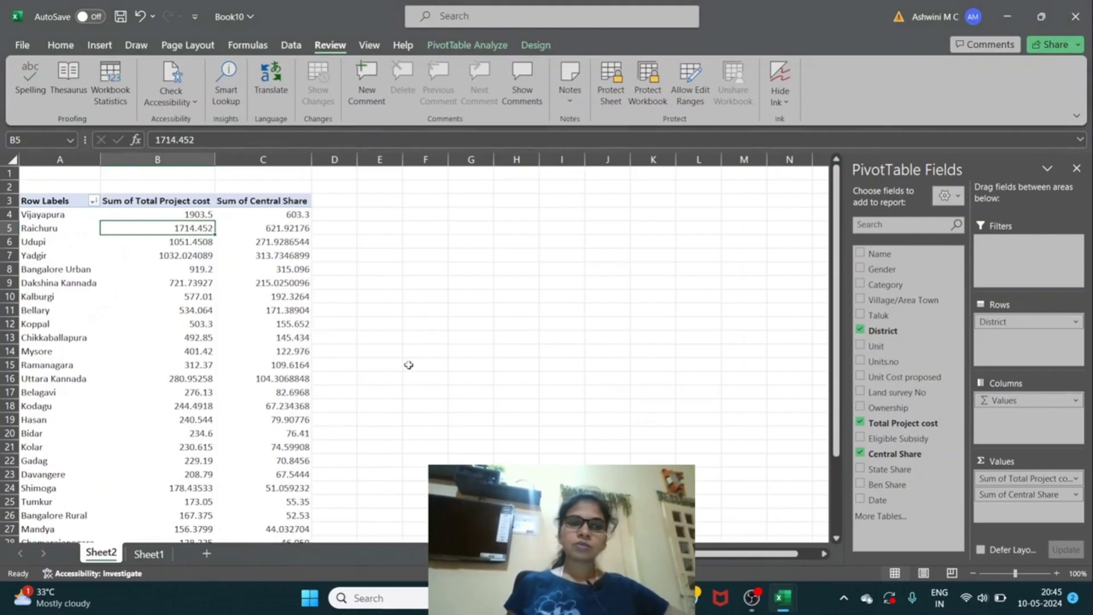
{"action": "left_click", "coordinate": [194, 214]}
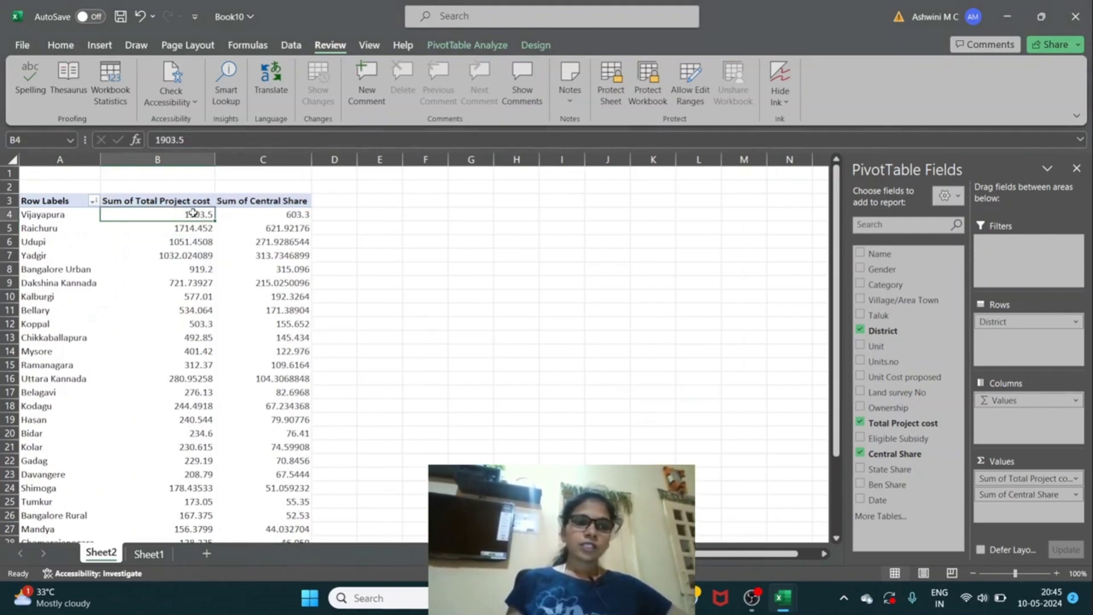
{"action": "left_click", "coordinate": [265, 218]}
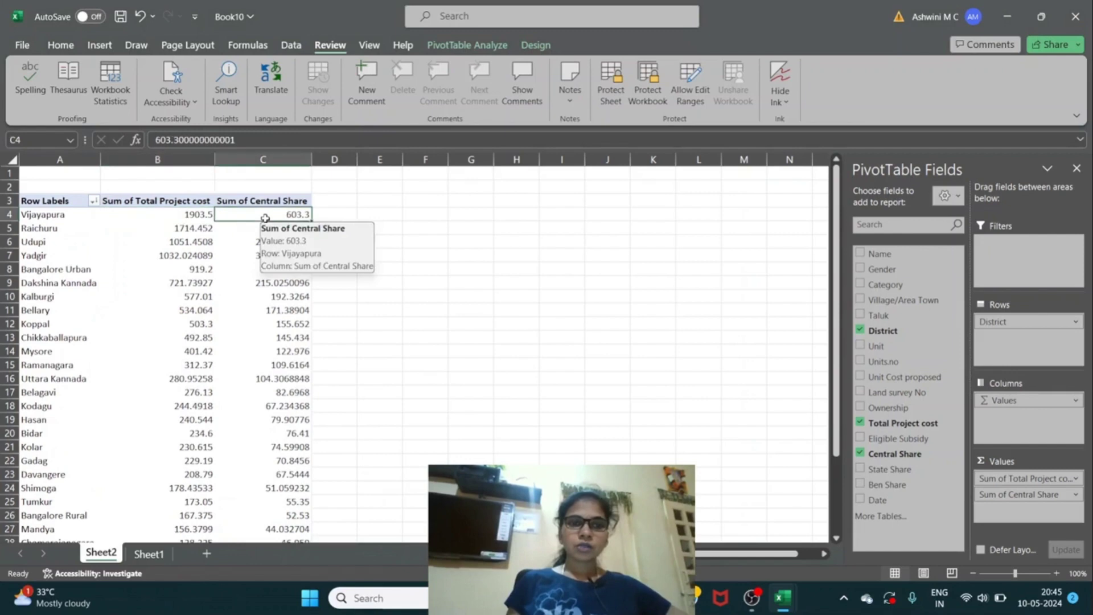
{"action": "left_click", "coordinate": [259, 293]}
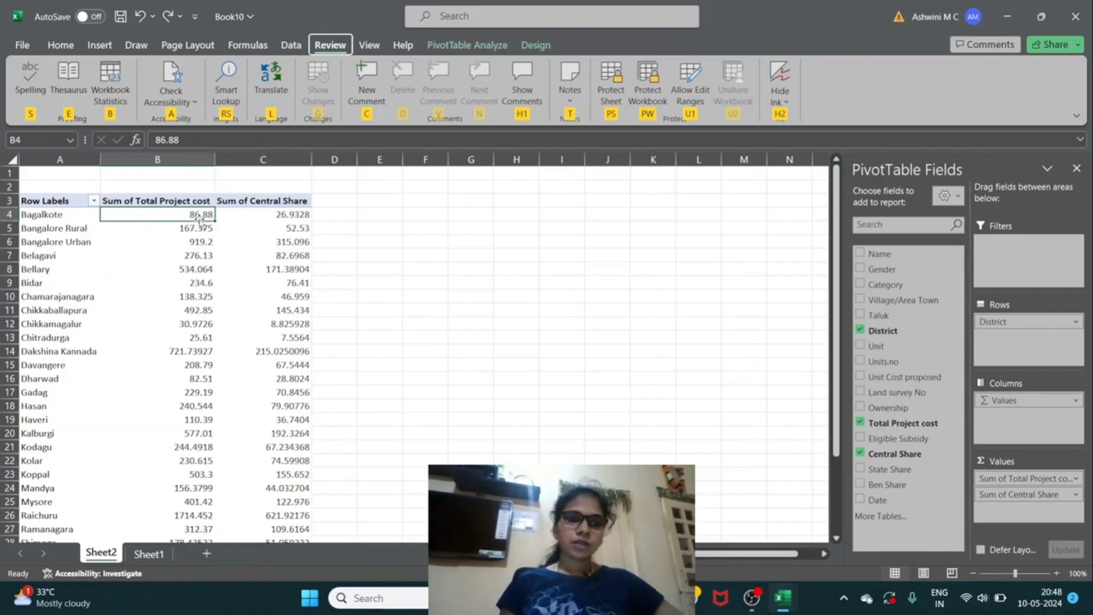
- Show the summed Total Project cost values as % of Grand Total
{"action": "key", "text": "Escape"}
{"action": "mouse_move", "coordinate": [208, 216]}
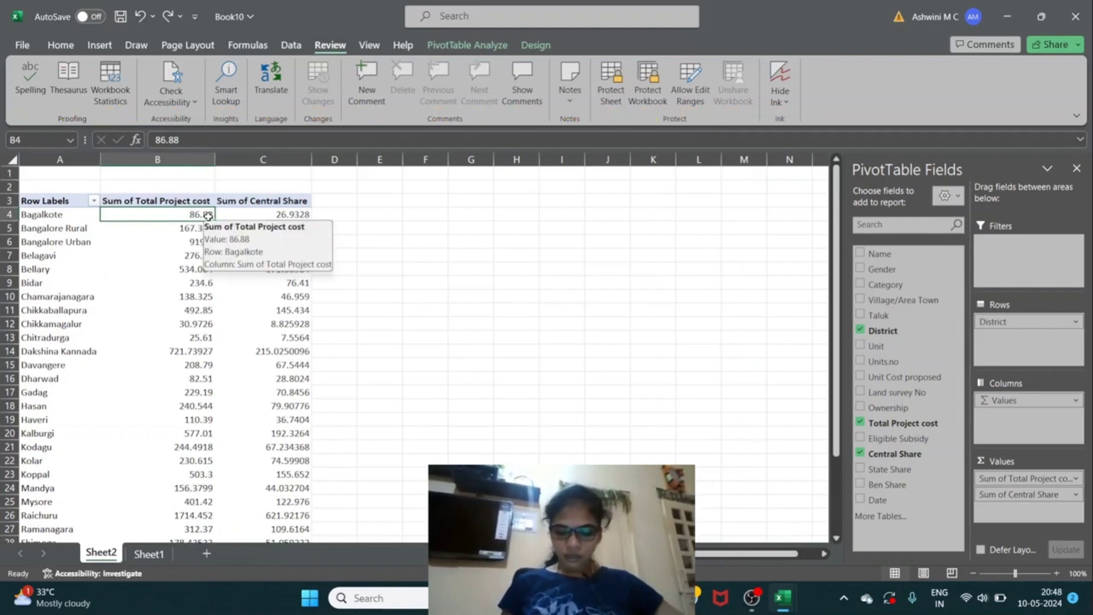
{"action": "right_click", "coordinate": [209, 216]}
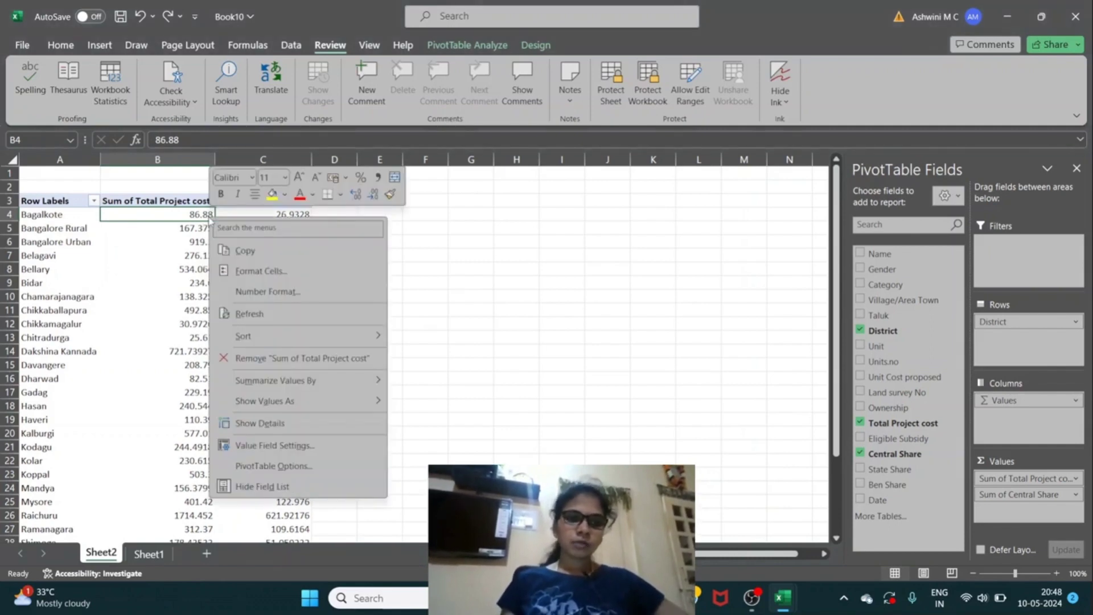
{"action": "mouse_move", "coordinate": [329, 403]}
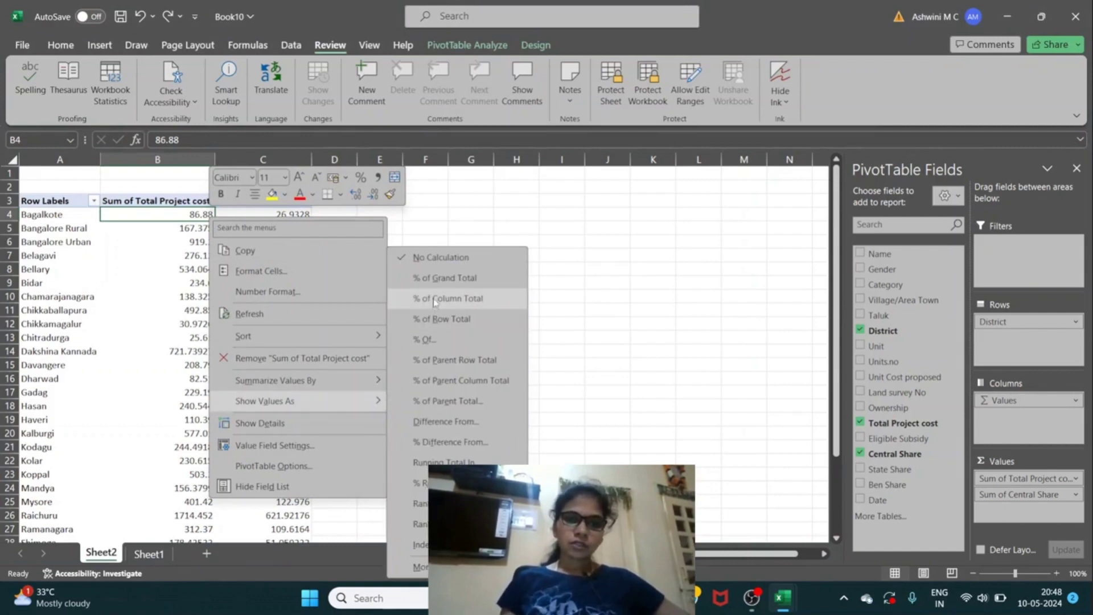
{"action": "left_click", "coordinate": [439, 278]}
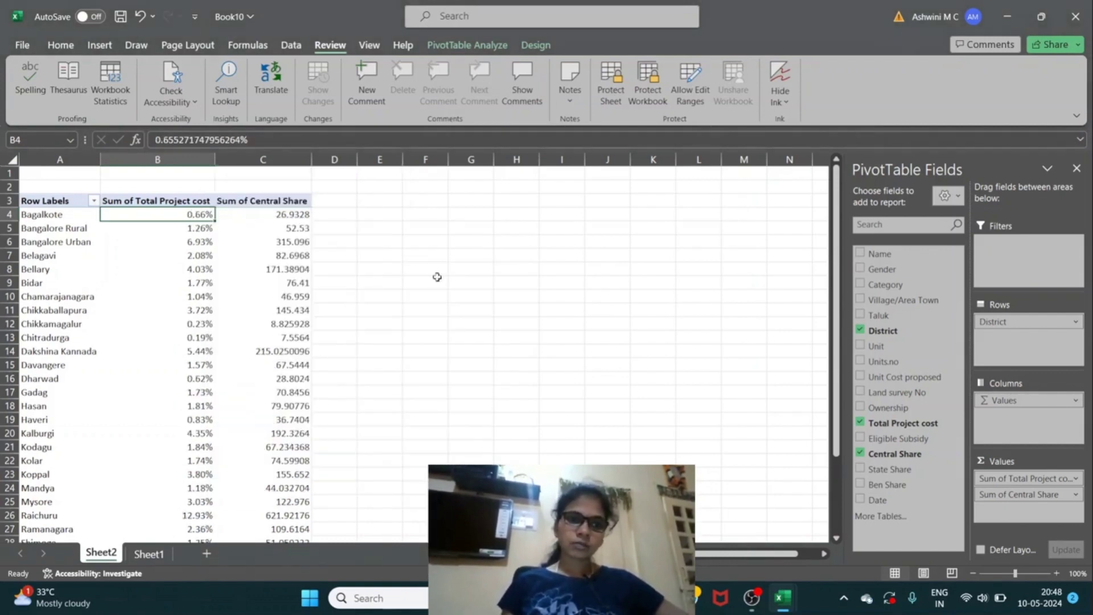
- Check the project cost percentages of several districts, such as Bidar and Chitradurga, and undo the percentage display
{"action": "left_click", "coordinate": [206, 243]}
{"action": "left_click", "coordinate": [205, 283]}
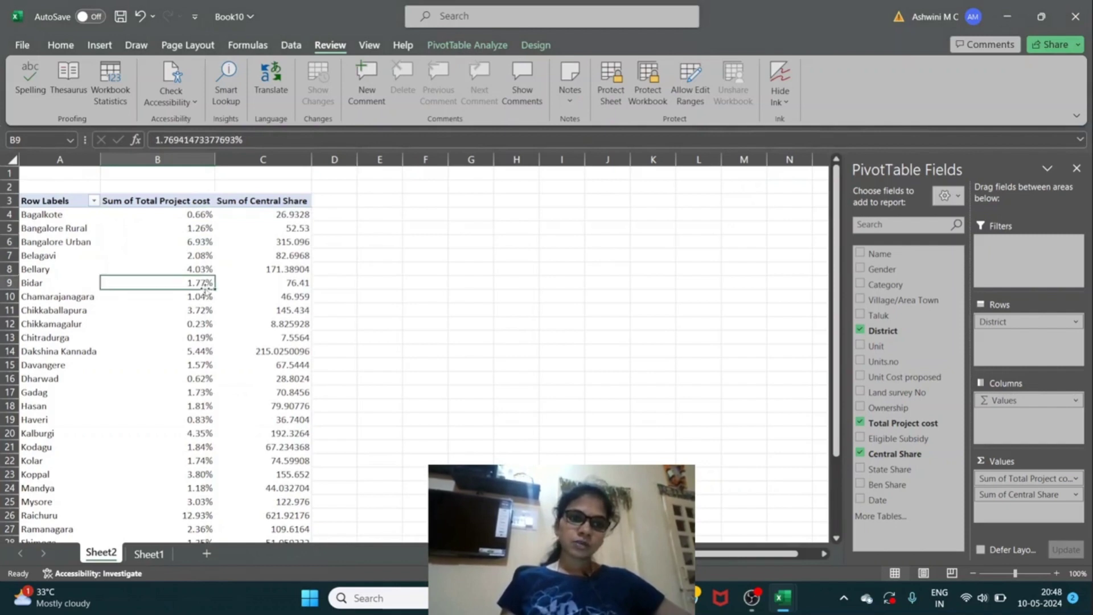
{"action": "left_click", "coordinate": [194, 337]}
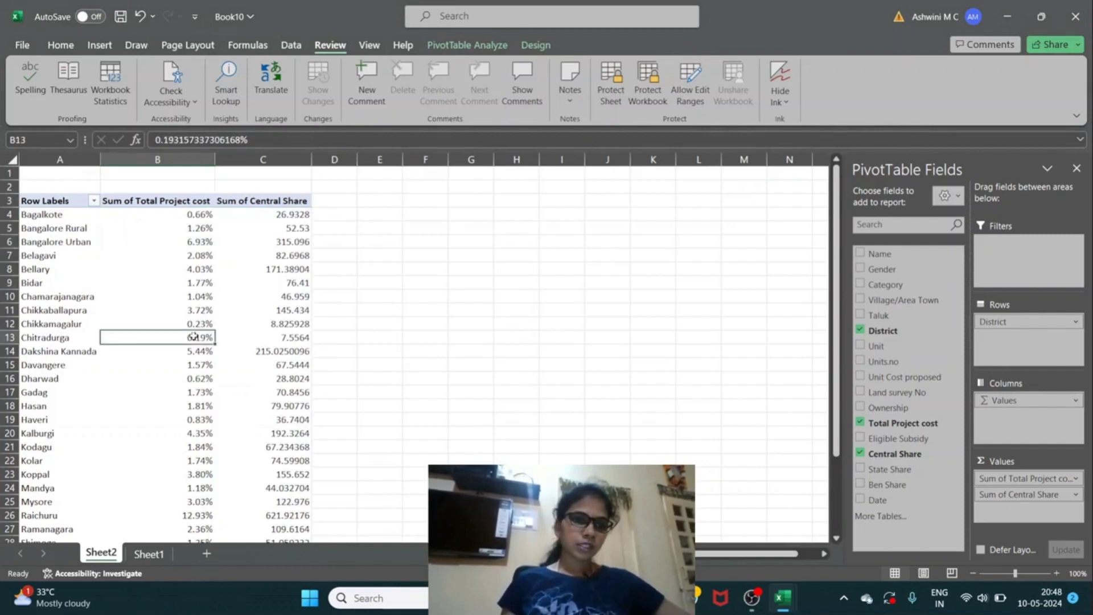
{"action": "left_click", "coordinate": [192, 218]}
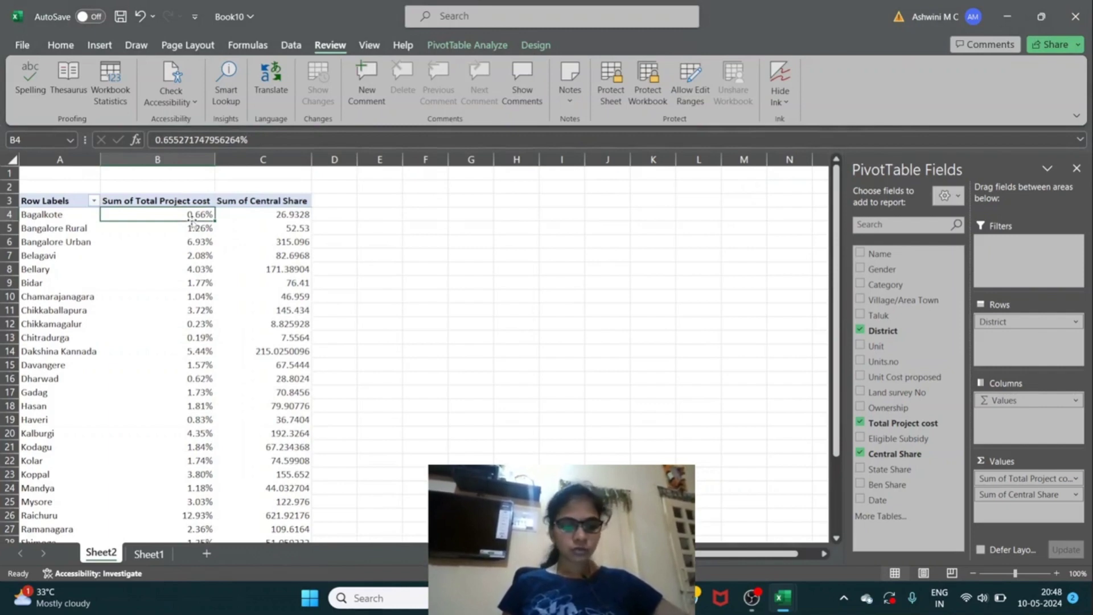
{"action": "key", "text": "ctrl+z"}
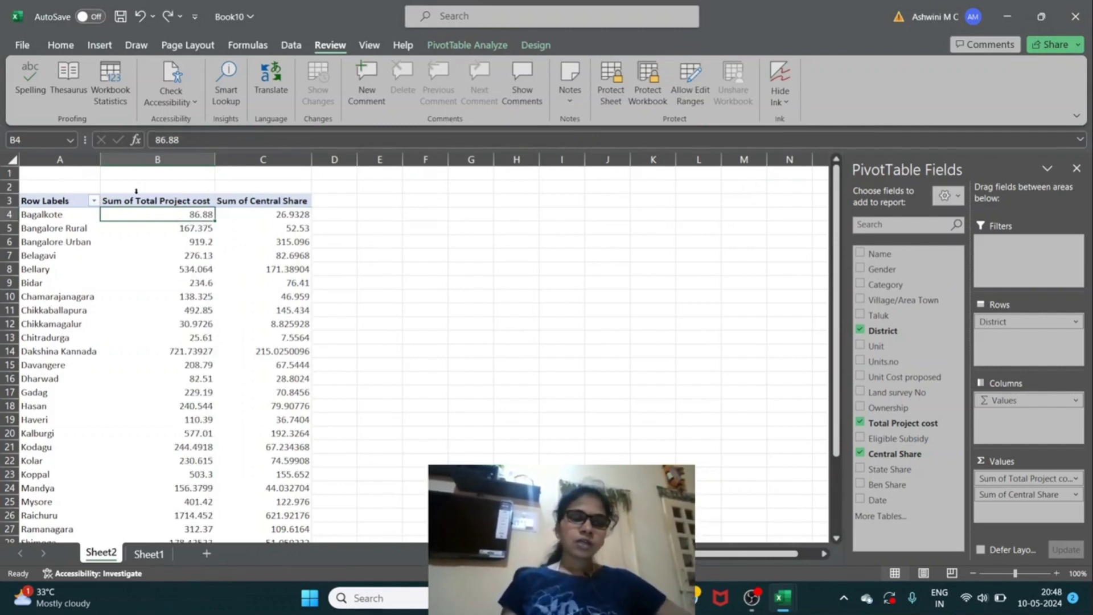
- Summarize the Total Project cost values by Count instead of Sum
{"action": "left_click", "coordinate": [160, 200]}
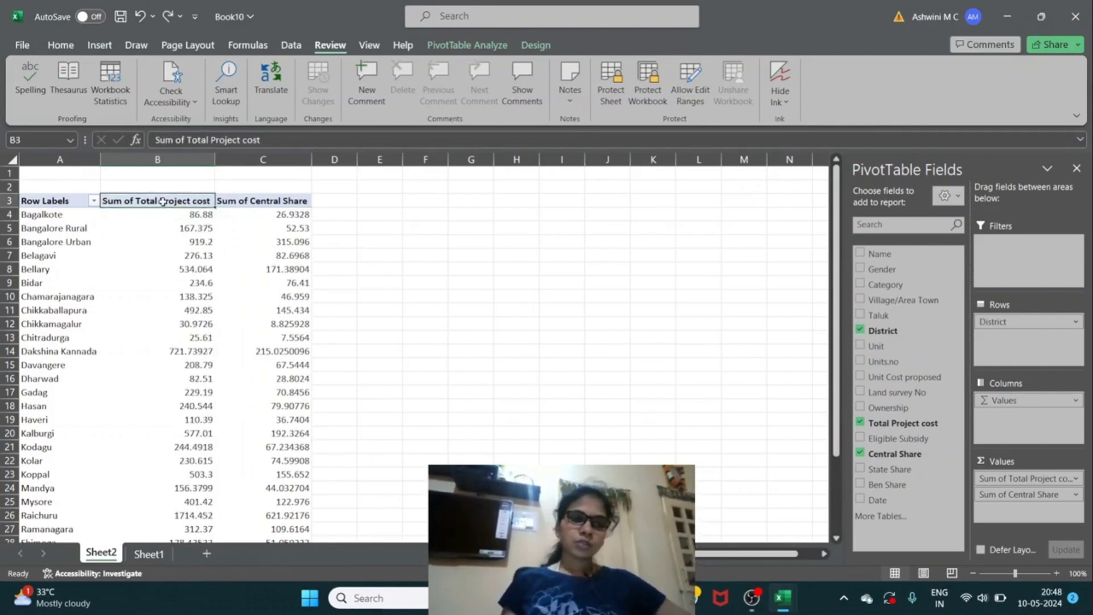
{"action": "left_click", "coordinate": [253, 205]}
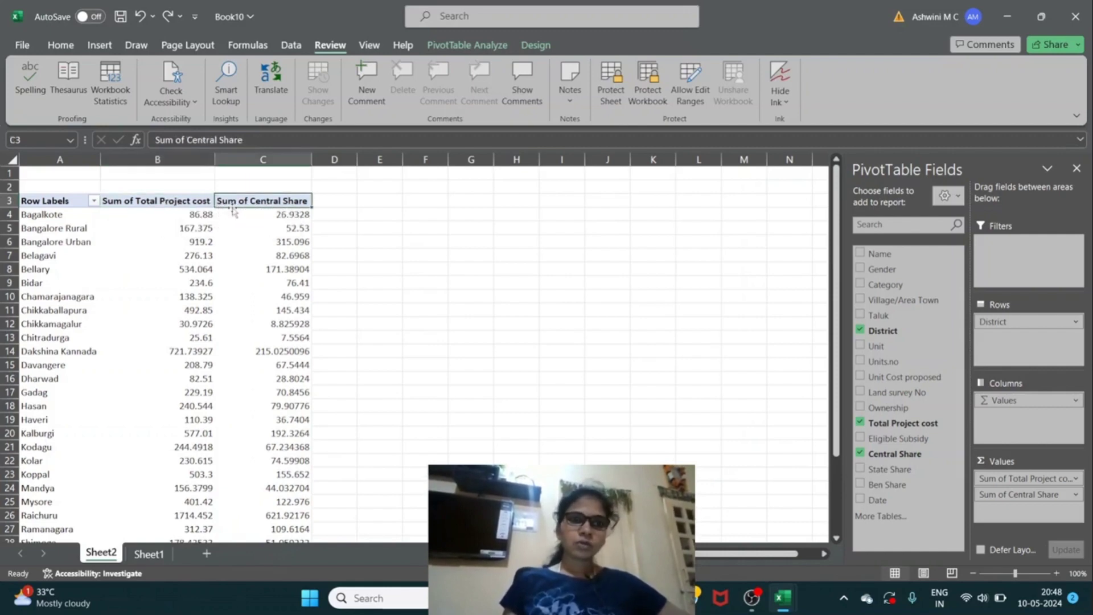
{"action": "left_click", "coordinate": [163, 202]}
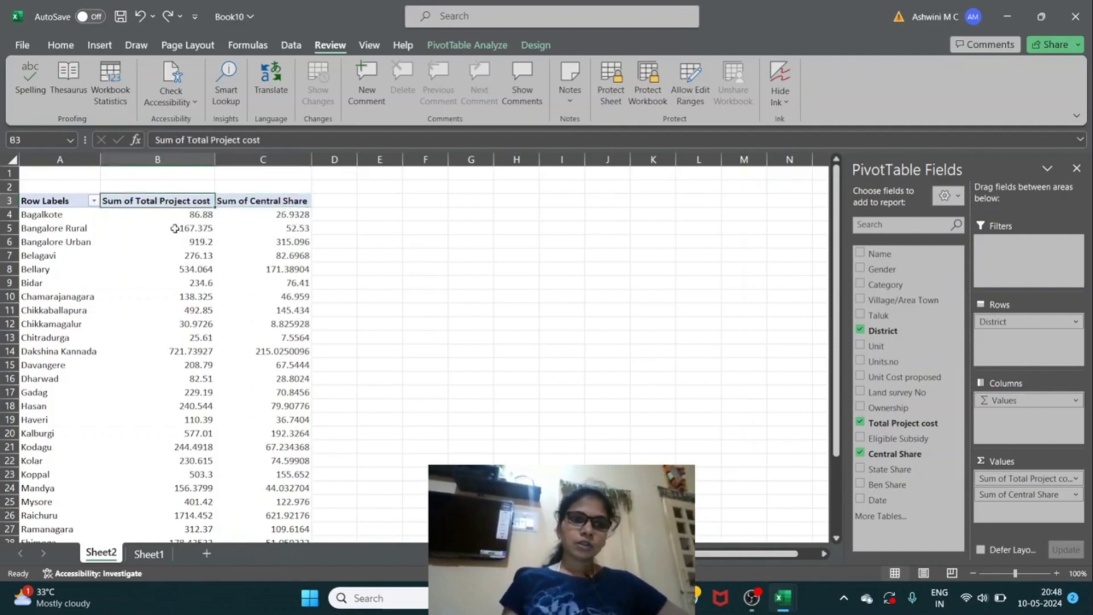
{"action": "left_click", "coordinate": [177, 236]}
{"action": "left_click", "coordinate": [192, 229]}
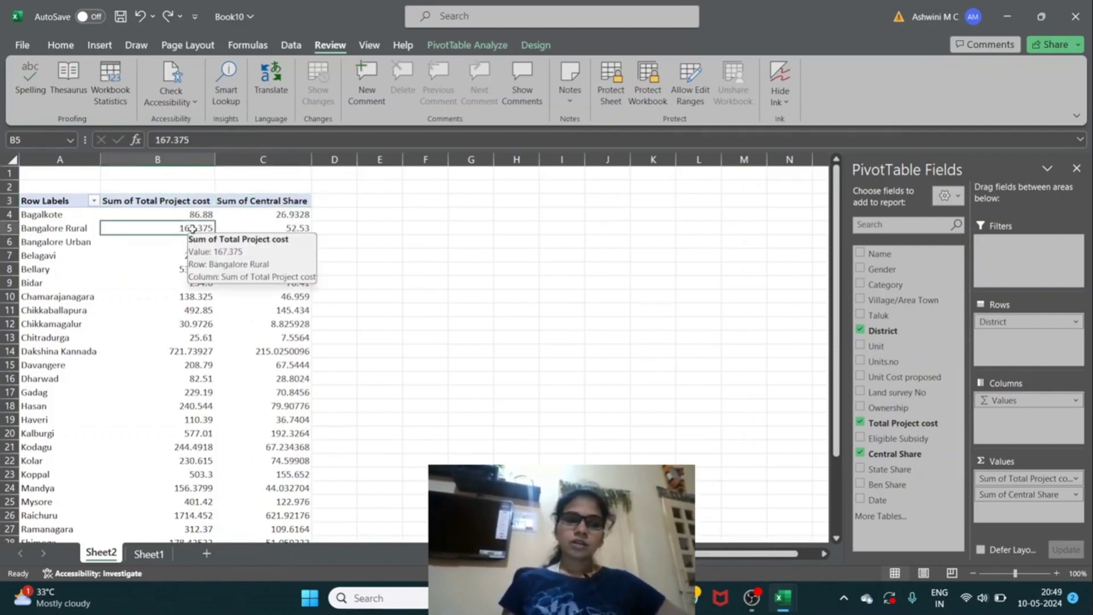
{"action": "right_click", "coordinate": [192, 229]}
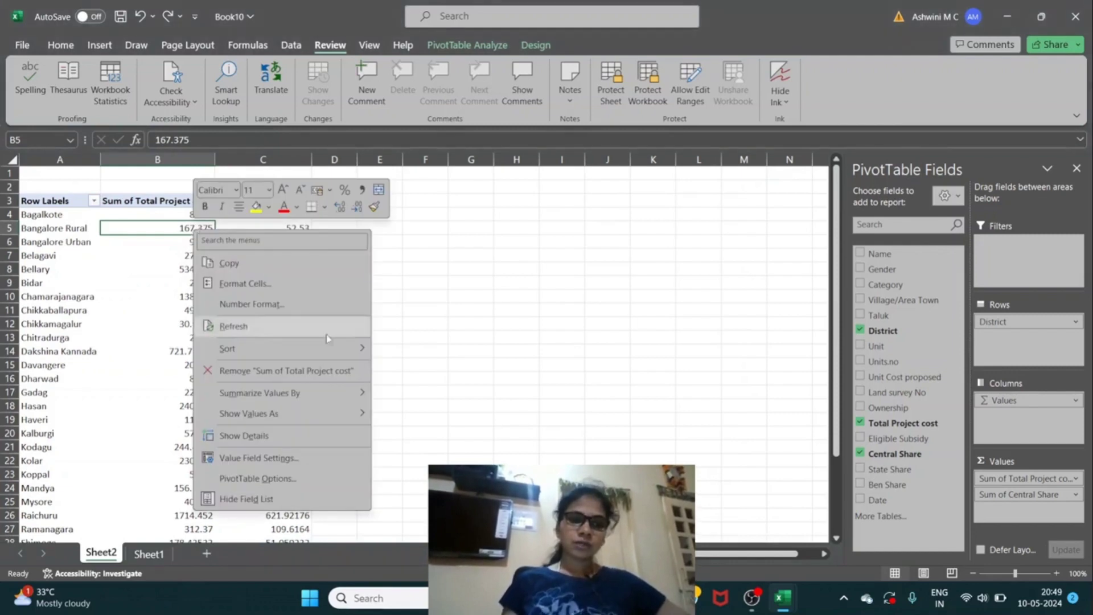
{"action": "mouse_move", "coordinate": [355, 394]}
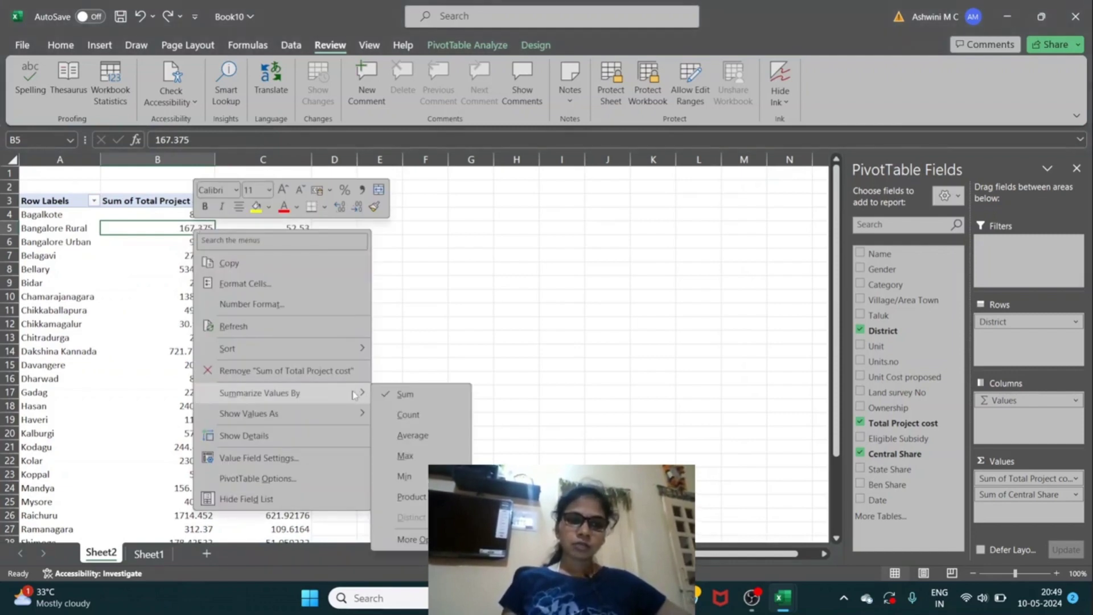
{"action": "left_click", "coordinate": [419, 423]}
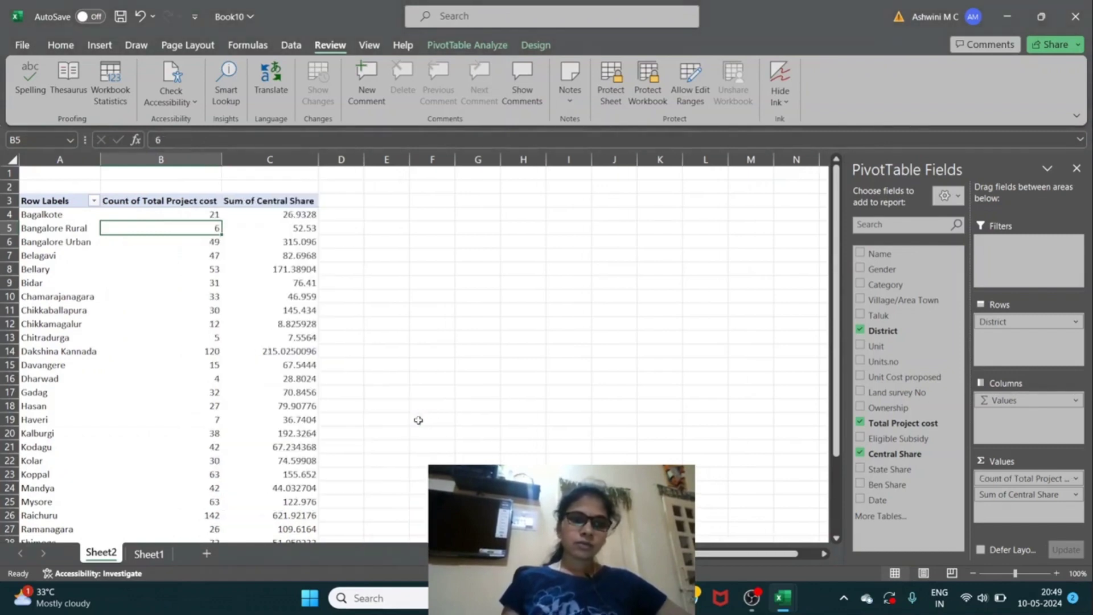
- Examine the project counts of several districts, such as Bagalkote and Bellary, beside the summed Central Share
{"action": "left_click", "coordinate": [128, 206]}
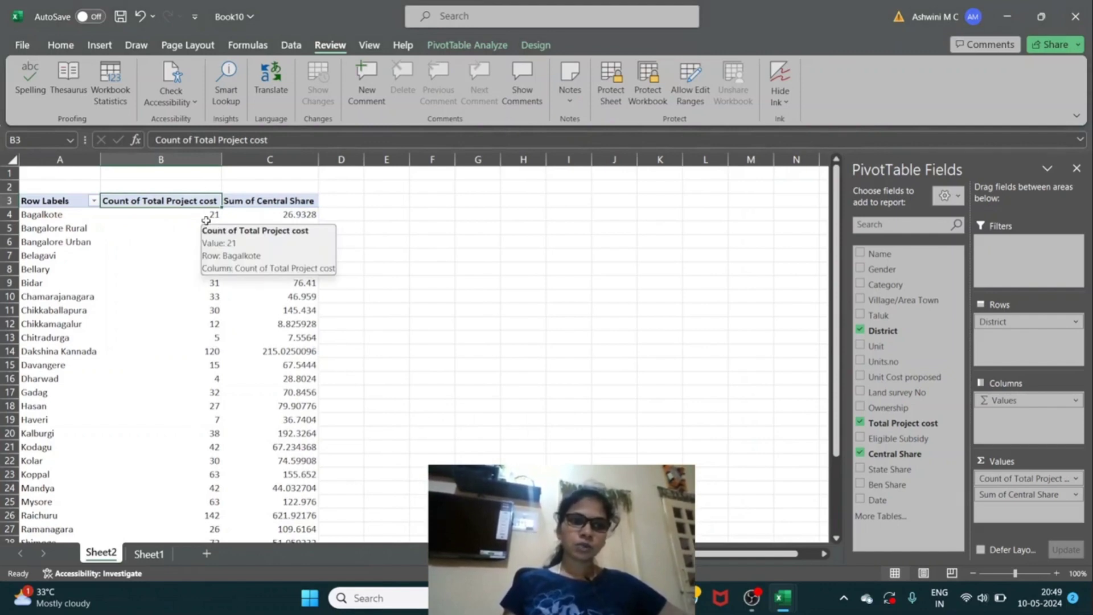
{"action": "left_click", "coordinate": [206, 266]}
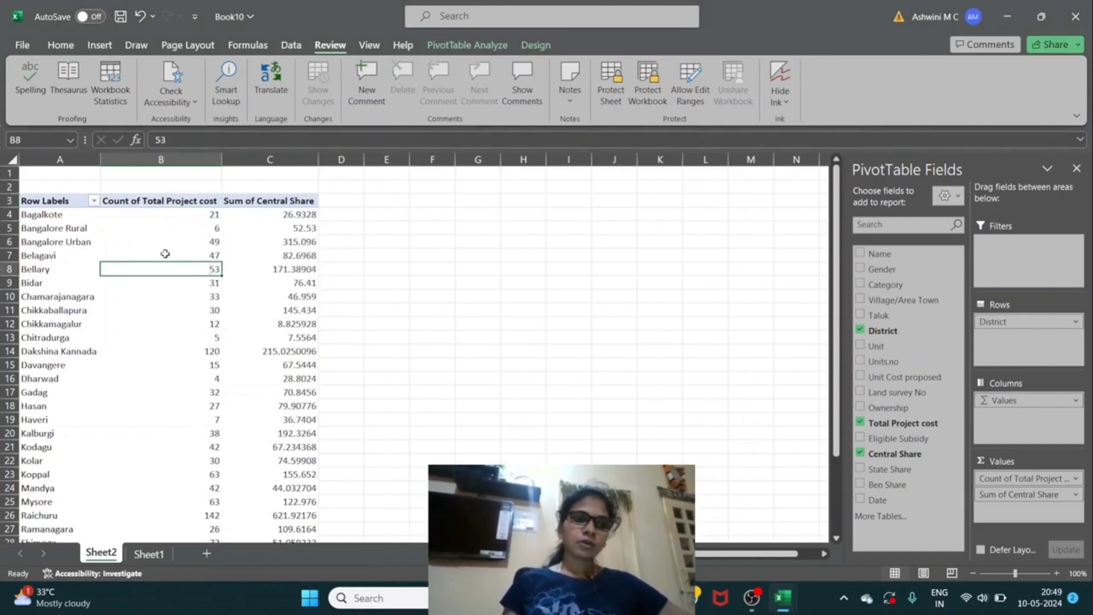
{"action": "left_click", "coordinate": [59, 222]}
{"action": "left_click", "coordinate": [66, 215]}
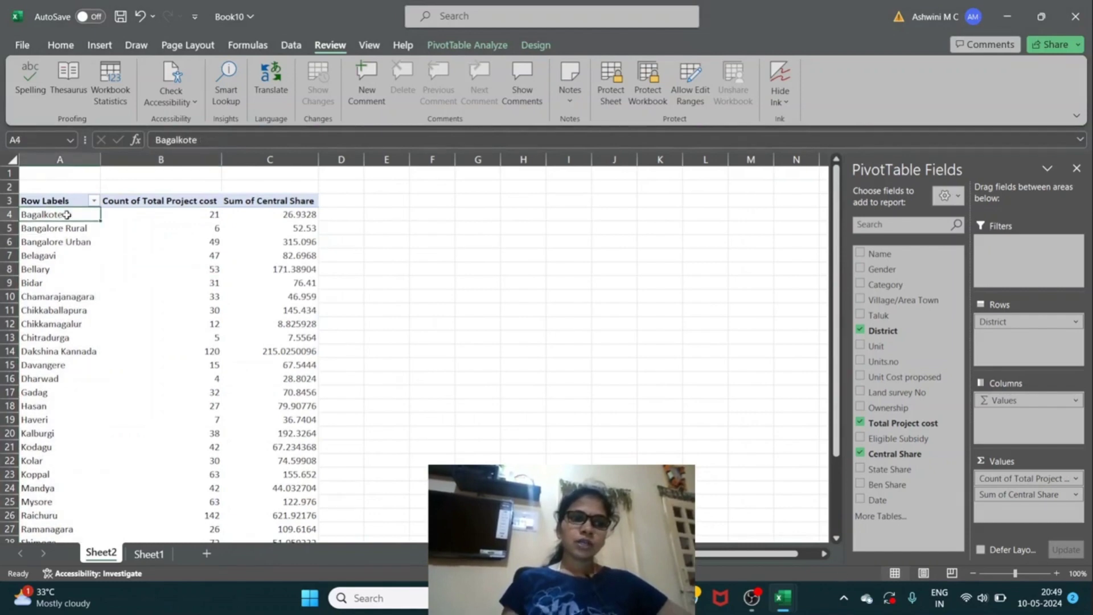
{"action": "left_click", "coordinate": [200, 216]}
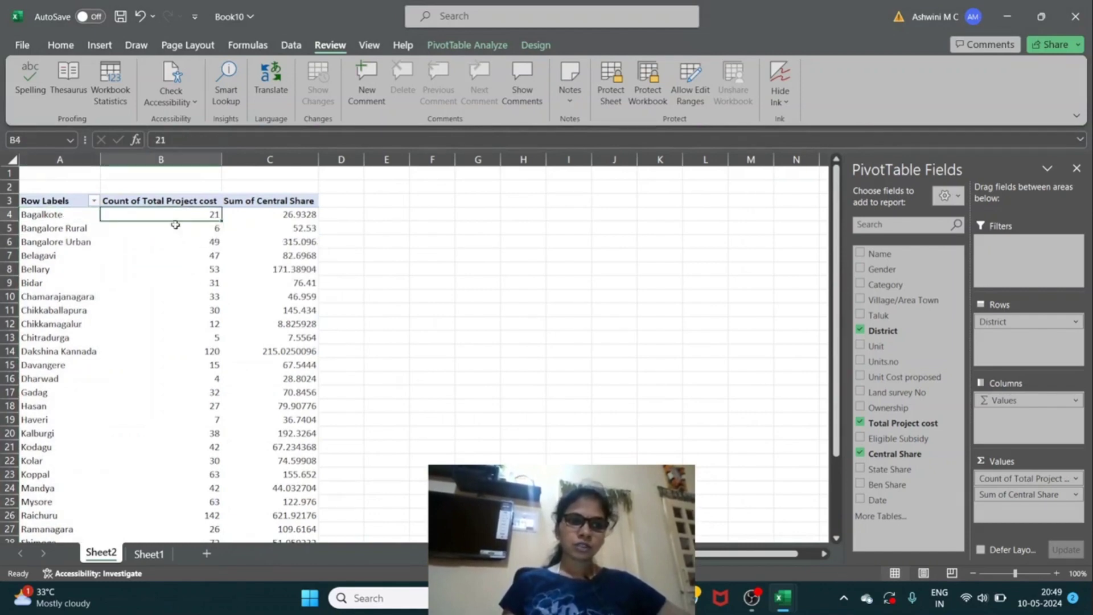
{"action": "left_click", "coordinate": [57, 275]}
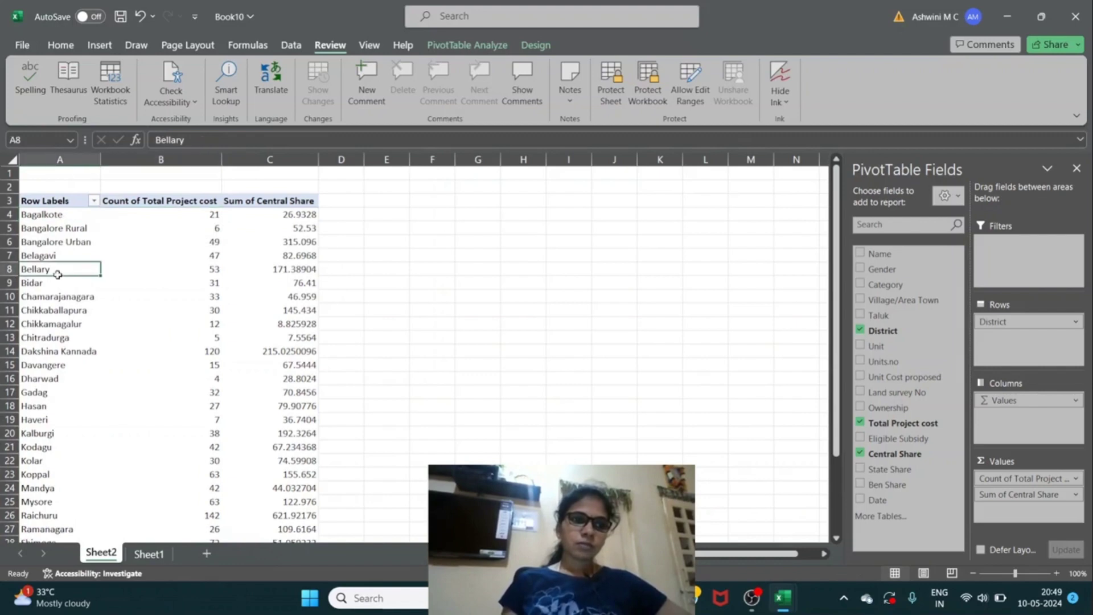
{"action": "left_click", "coordinate": [203, 272]}
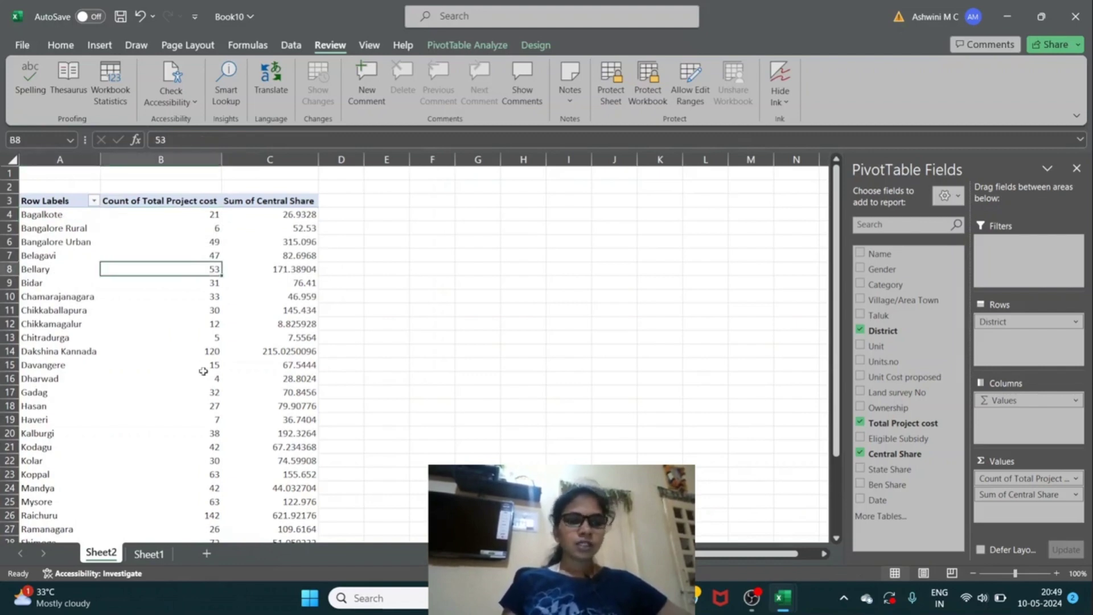
{"action": "left_click", "coordinate": [190, 224]}
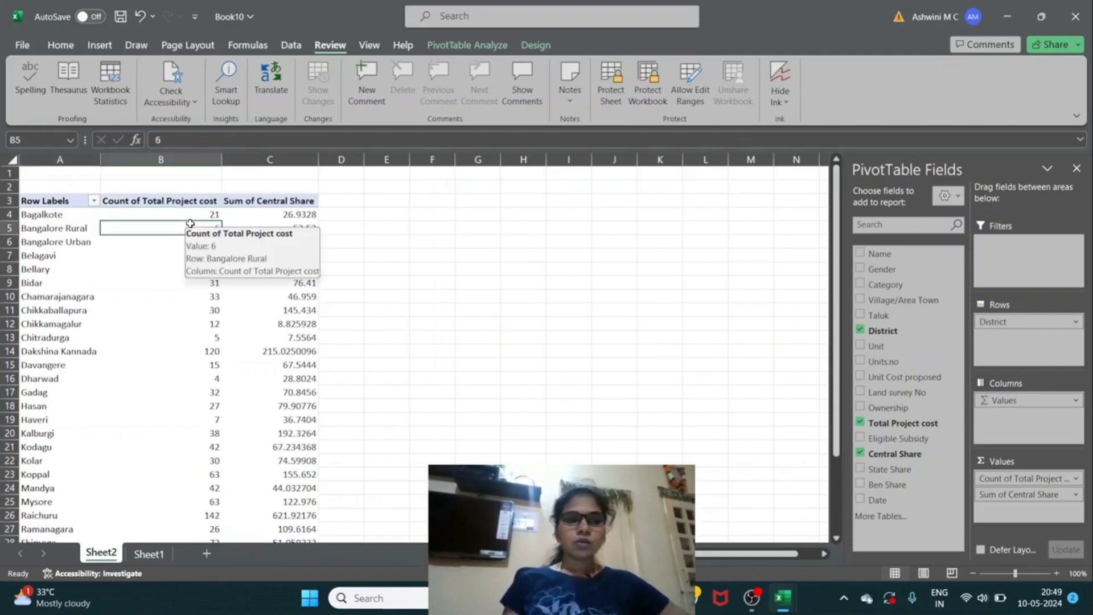
{"action": "left_click", "coordinate": [209, 329]}
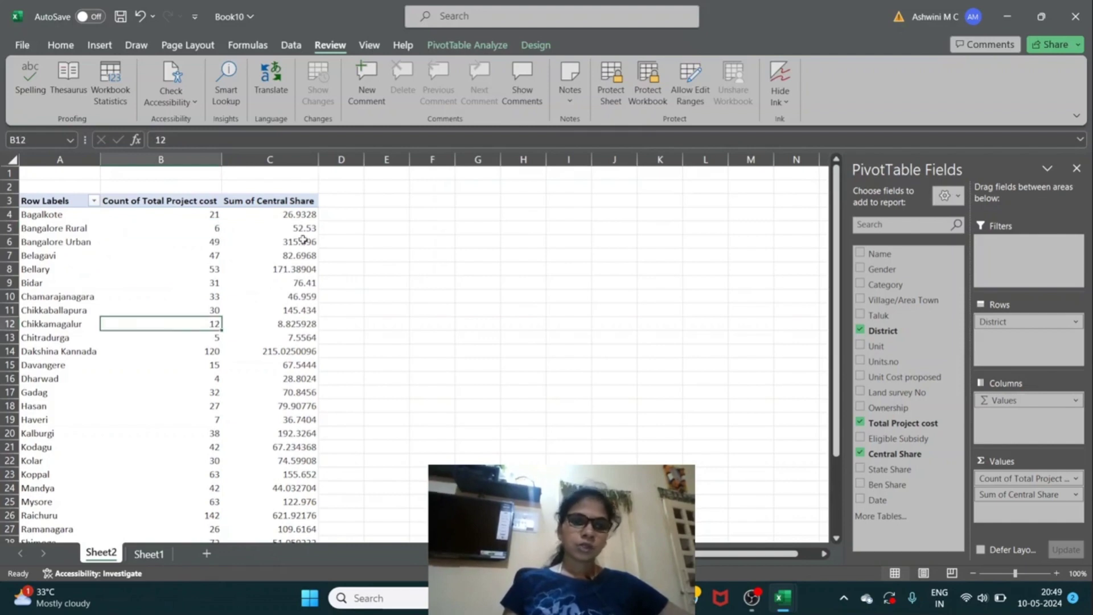
{"action": "left_click", "coordinate": [289, 215]}
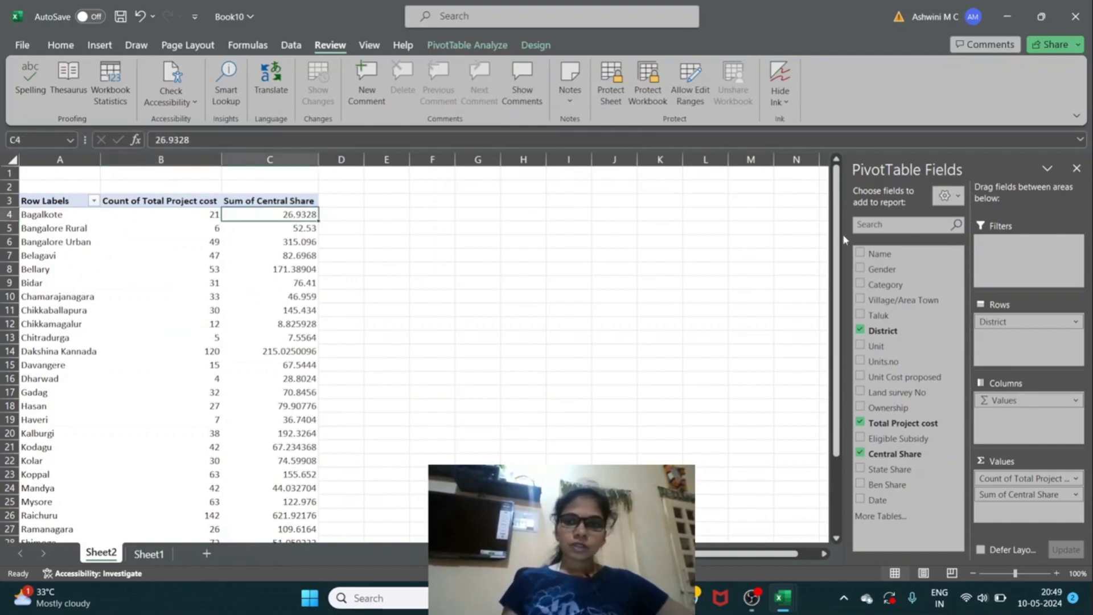
- Check the Grand Total of the project count, then return to the first districts' count and central share
{"action": "left_click_drag", "start_coordinate": [837, 234], "coordinate": [823, 347]}
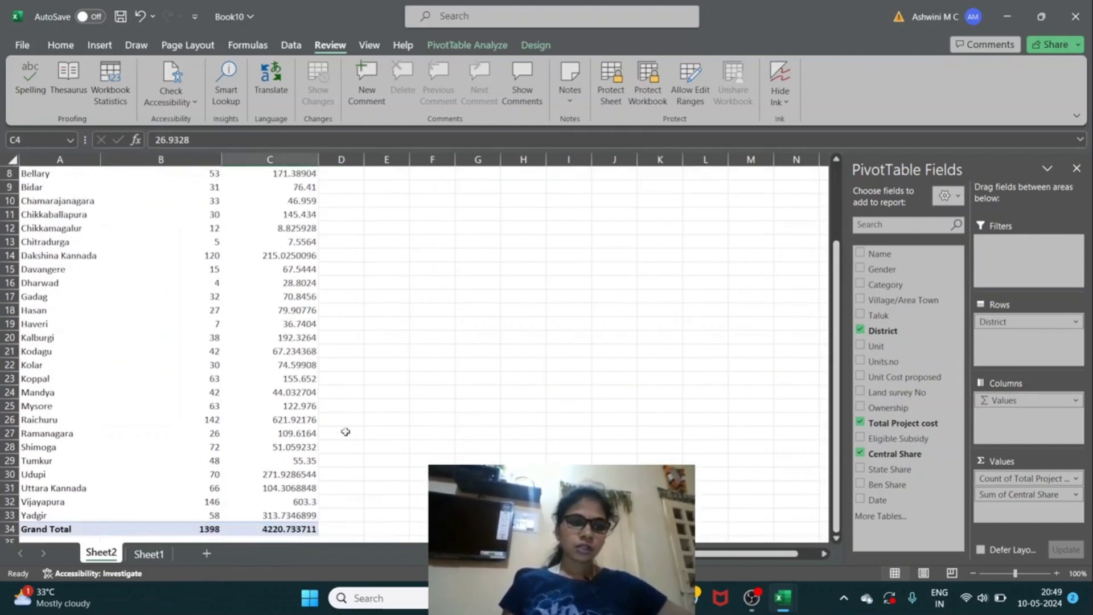
{"action": "left_click", "coordinate": [209, 529]}
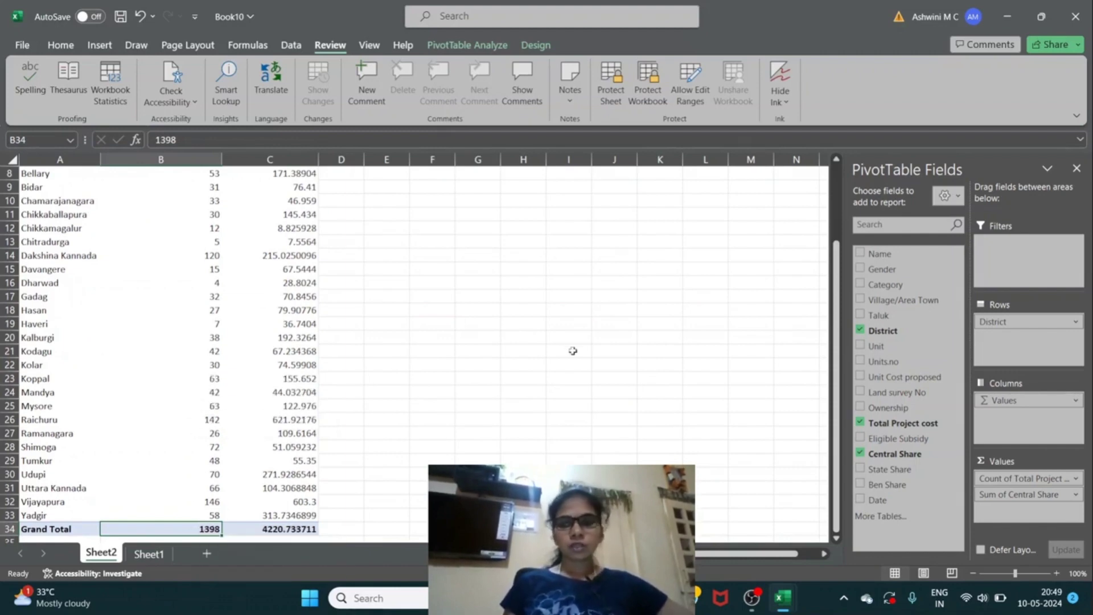
{"action": "left_click_drag", "start_coordinate": [836, 357], "coordinate": [836, 282]}
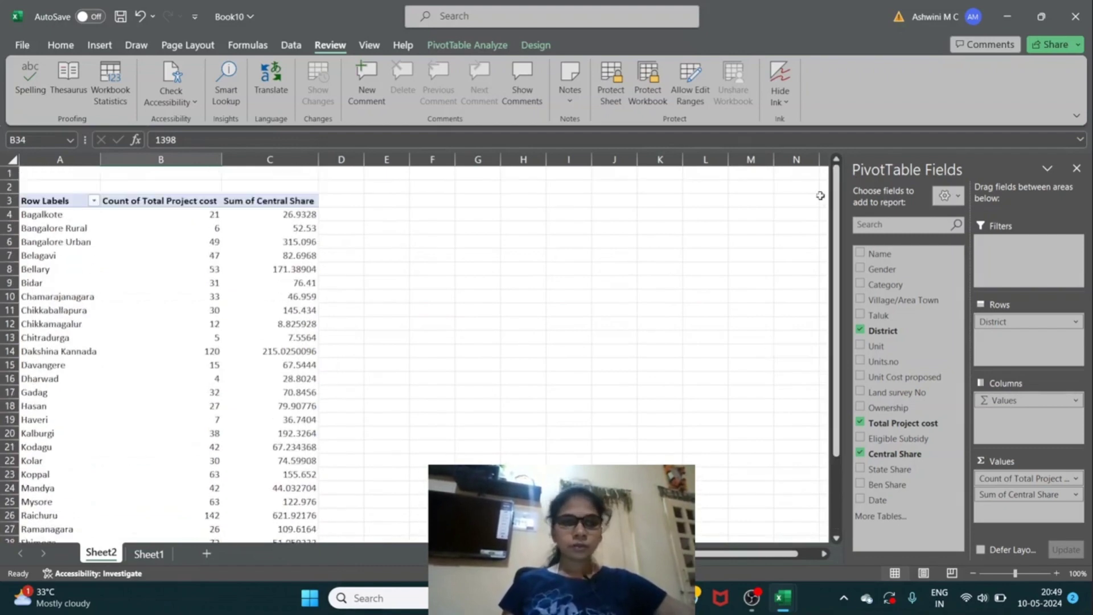
{"action": "left_click", "coordinate": [185, 256]}
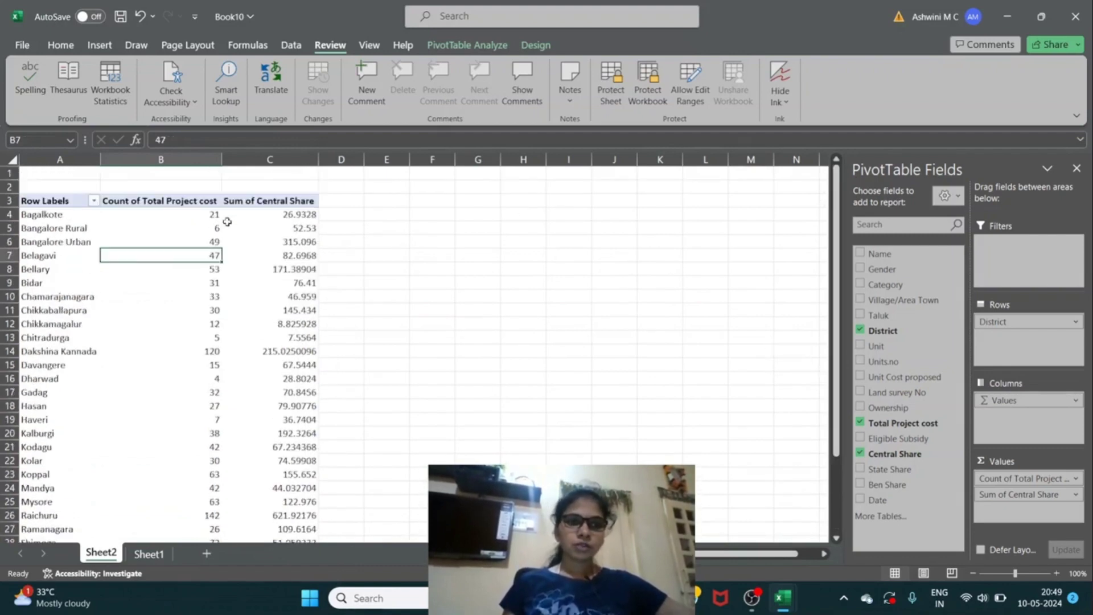
{"action": "left_click", "coordinate": [283, 215]}
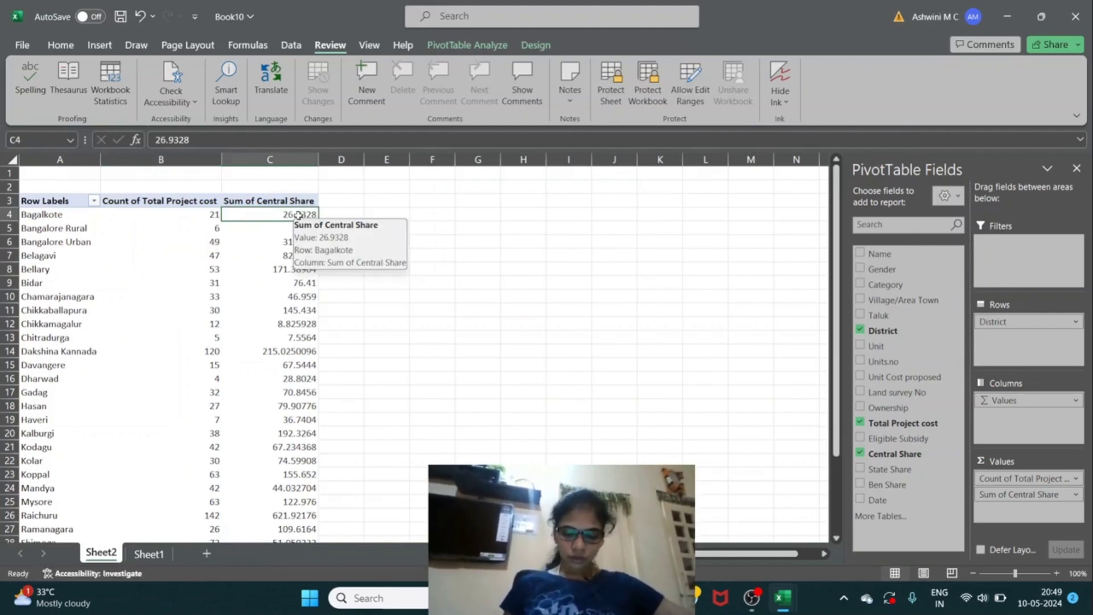
- Summarize the Central Share values by Count instead of Sum and compare them with the project cost counts
{"action": "right_click", "coordinate": [299, 214]}
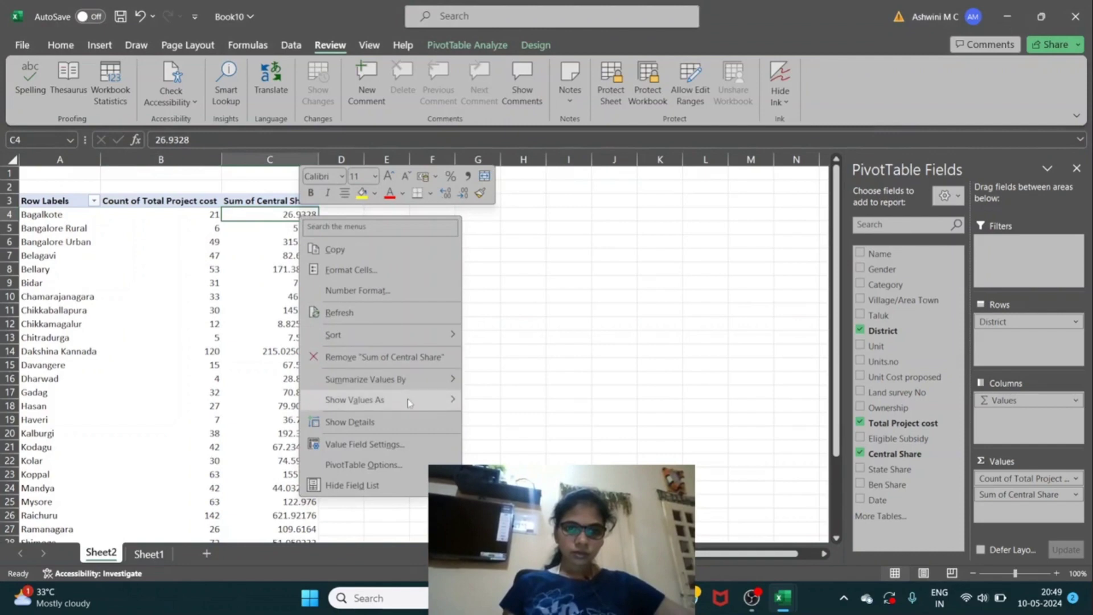
{"action": "mouse_move", "coordinate": [419, 382]}
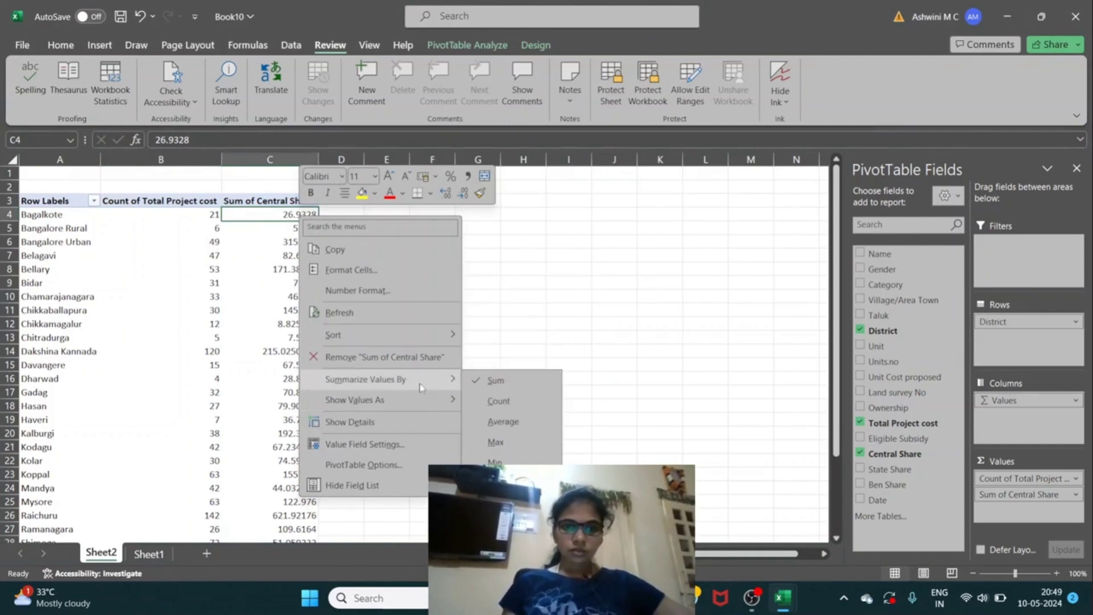
{"action": "left_click", "coordinate": [489, 401]}
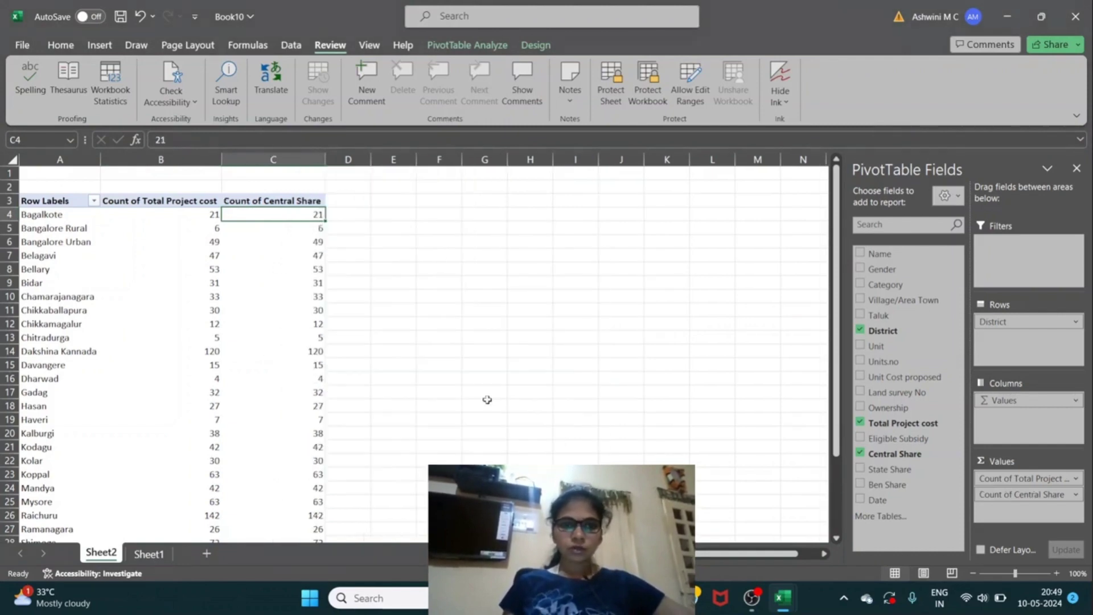
{"action": "left_click", "coordinate": [268, 270]}
{"action": "left_click", "coordinate": [261, 310]}
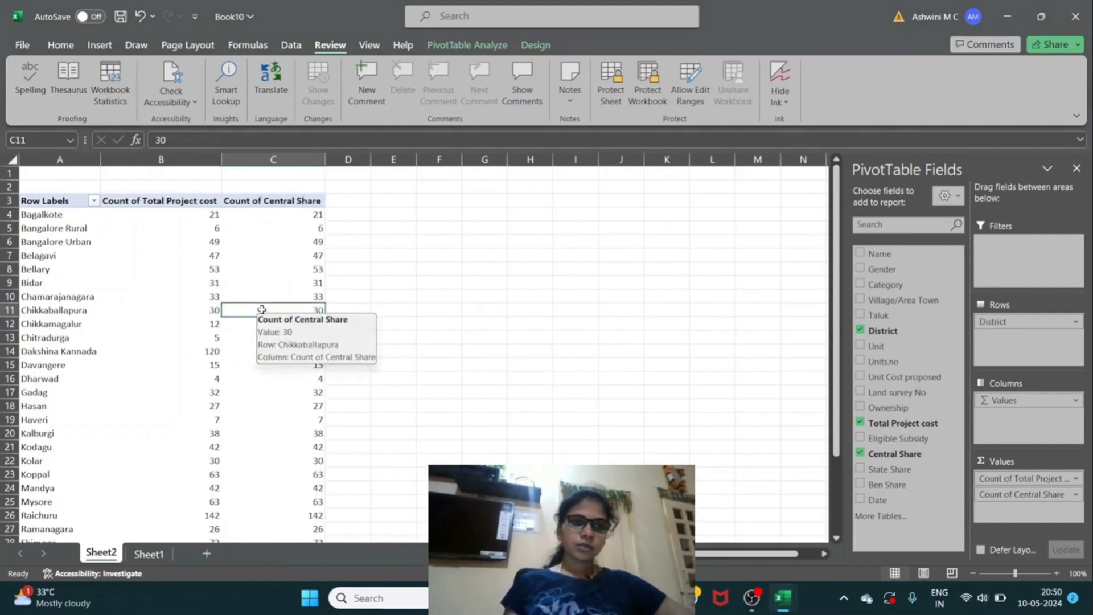
{"action": "left_click", "coordinate": [181, 199]}
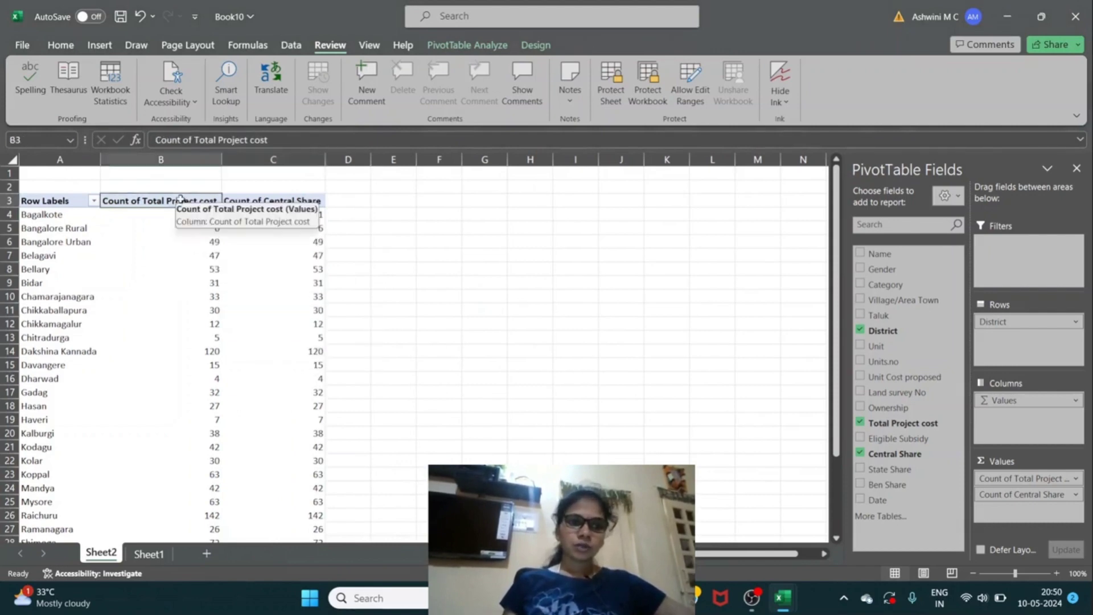
- Summarize the Total Project cost values by Average for each district
{"action": "left_click", "coordinate": [209, 218]}
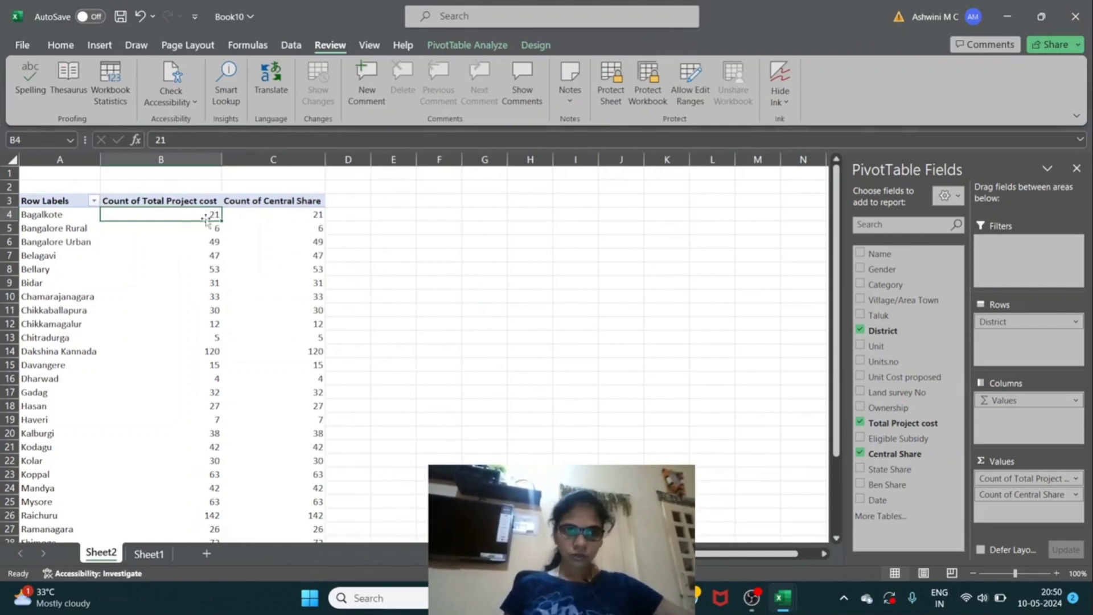
{"action": "right_click", "coordinate": [203, 215]}
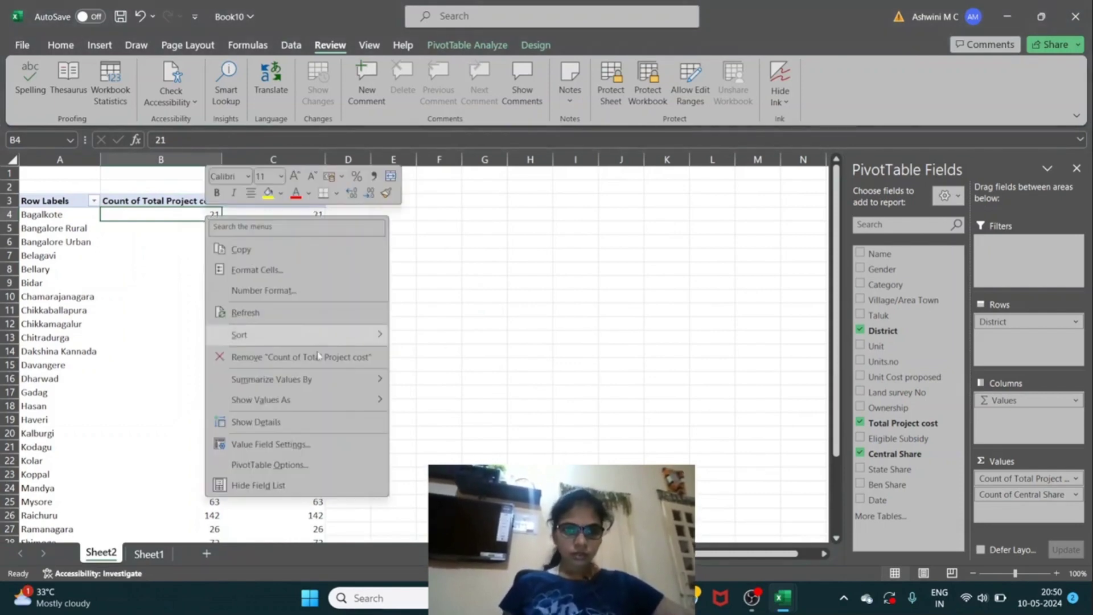
{"action": "mouse_move", "coordinate": [327, 389]}
{"action": "left_click", "coordinate": [420, 422]}
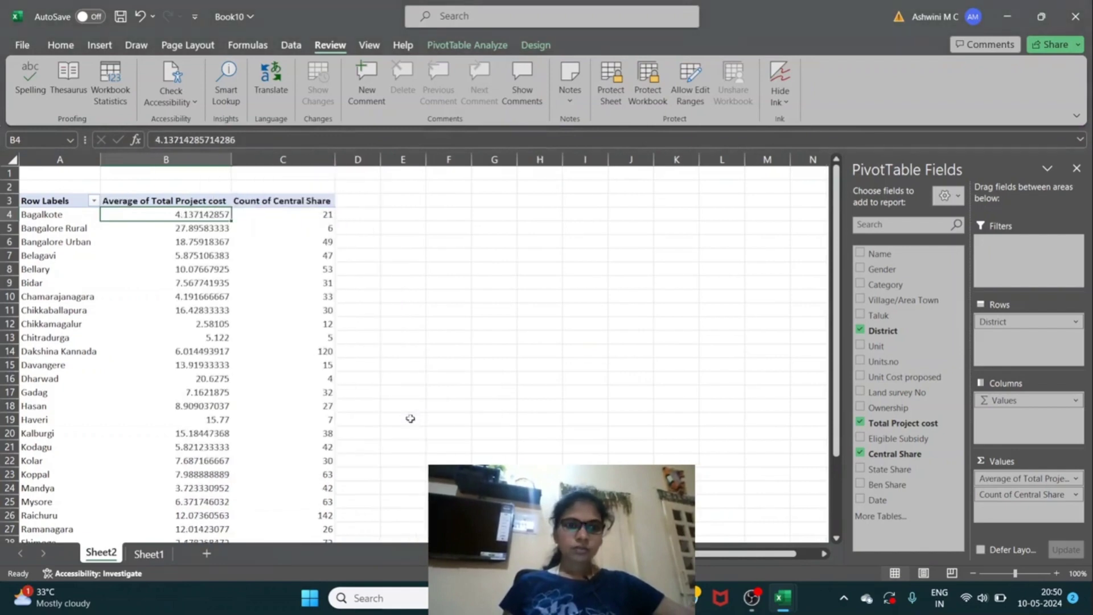
- Examine the average project cost of several districts, such as Bangalore Rural, Belagavi, Chikkaballapura and Bagalkote
{"action": "left_click", "coordinate": [201, 231]}
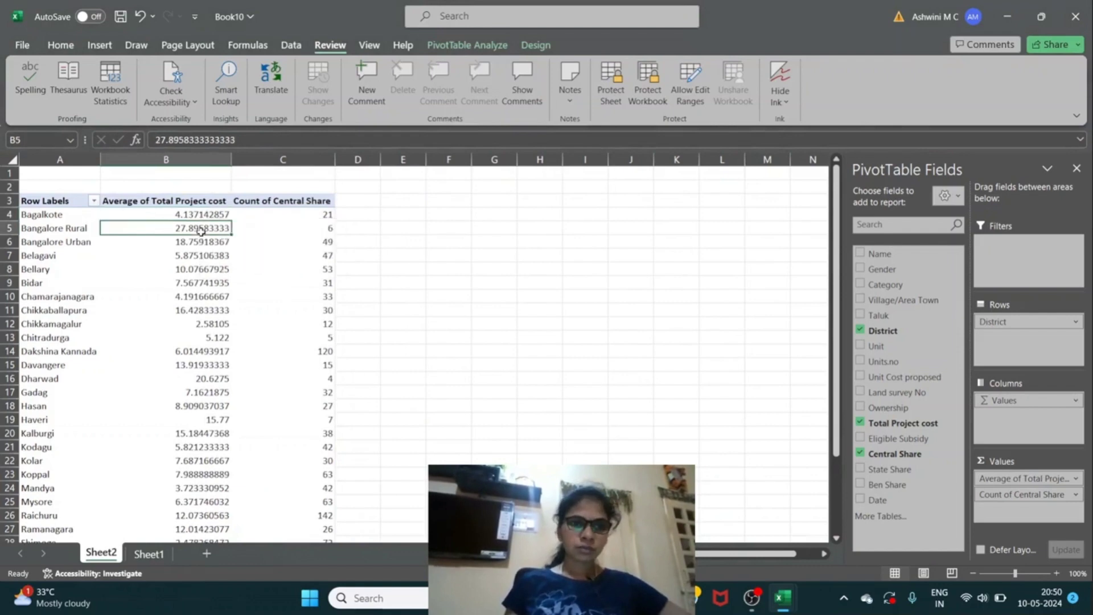
{"action": "left_click", "coordinate": [200, 254]}
{"action": "left_click", "coordinate": [207, 308]}
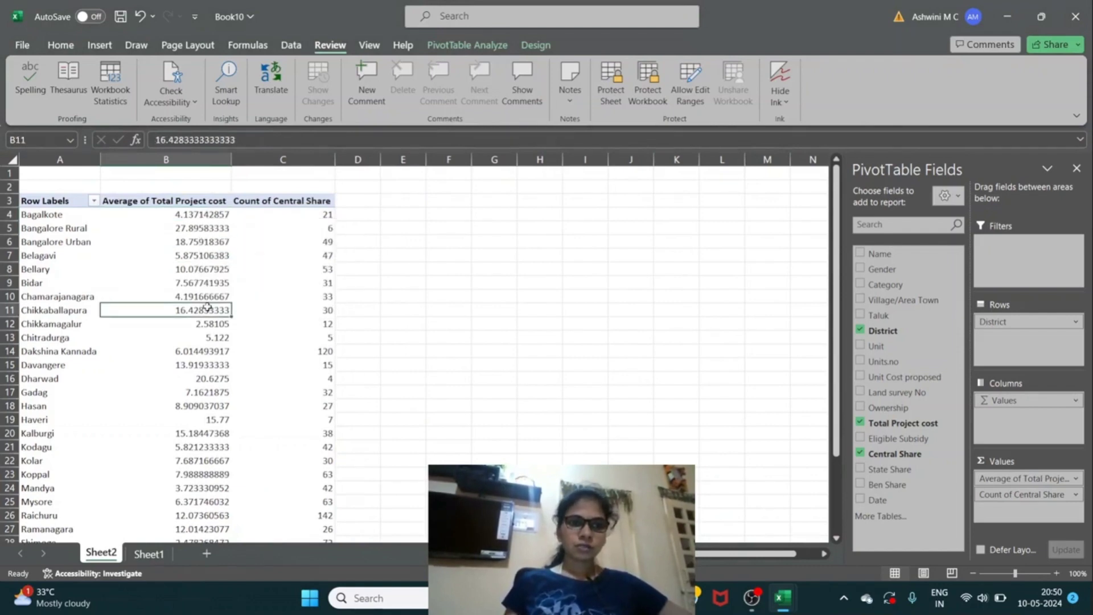
{"action": "left_click", "coordinate": [202, 239]}
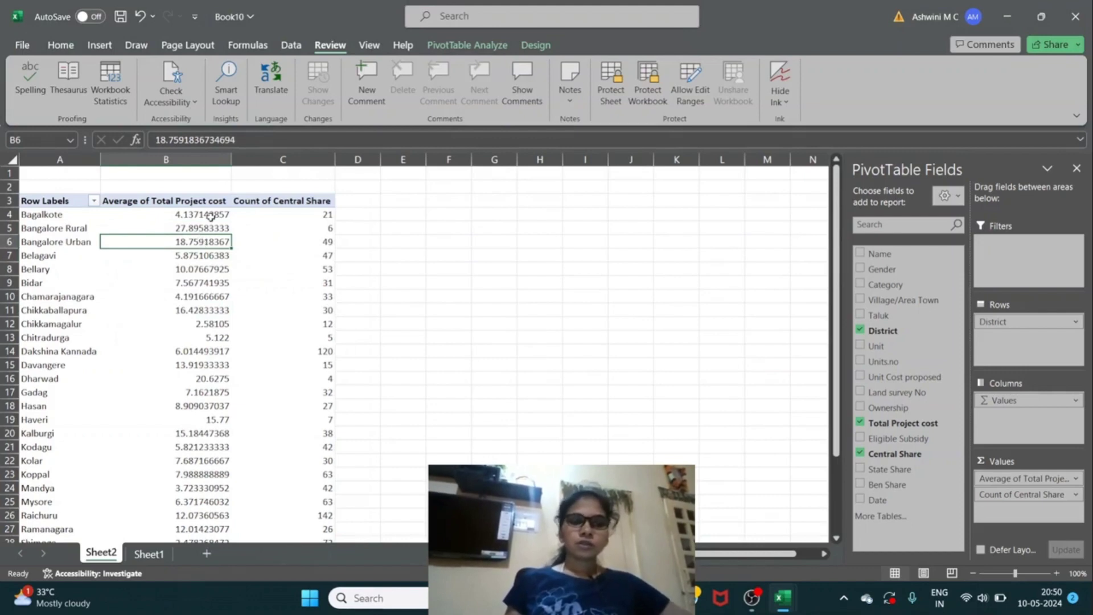
{"action": "left_click", "coordinate": [211, 216]}
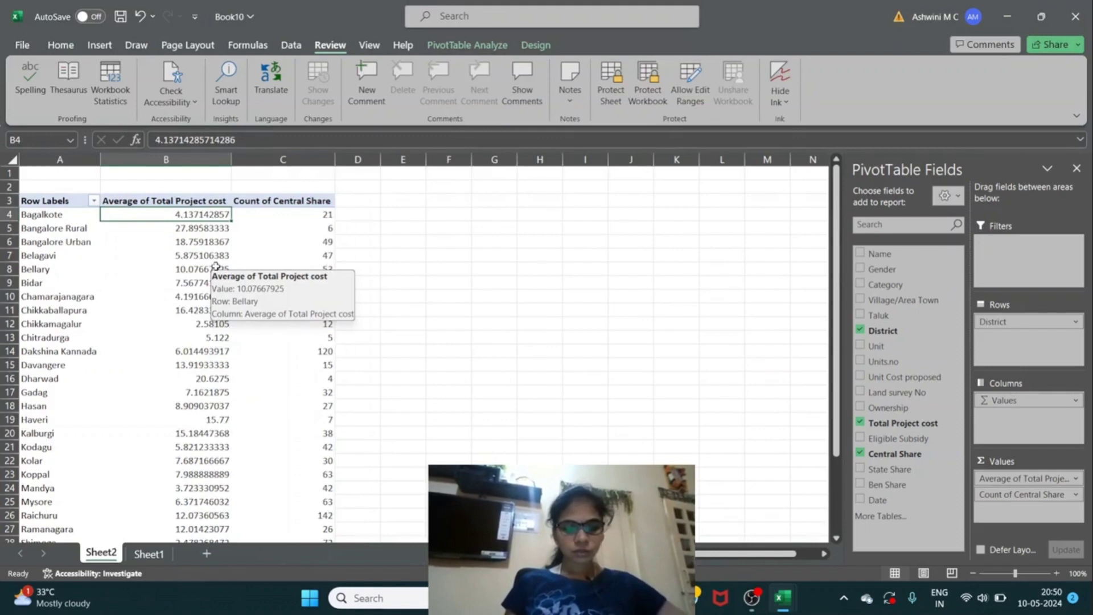
- Undo the Average and Count summaries of both Total Project cost and Central Share
{"action": "key", "text": "ctrl+z"}
{"action": "key", "text": "ctrl+z"}
{"action": "key", "text": "ctrl+z"}
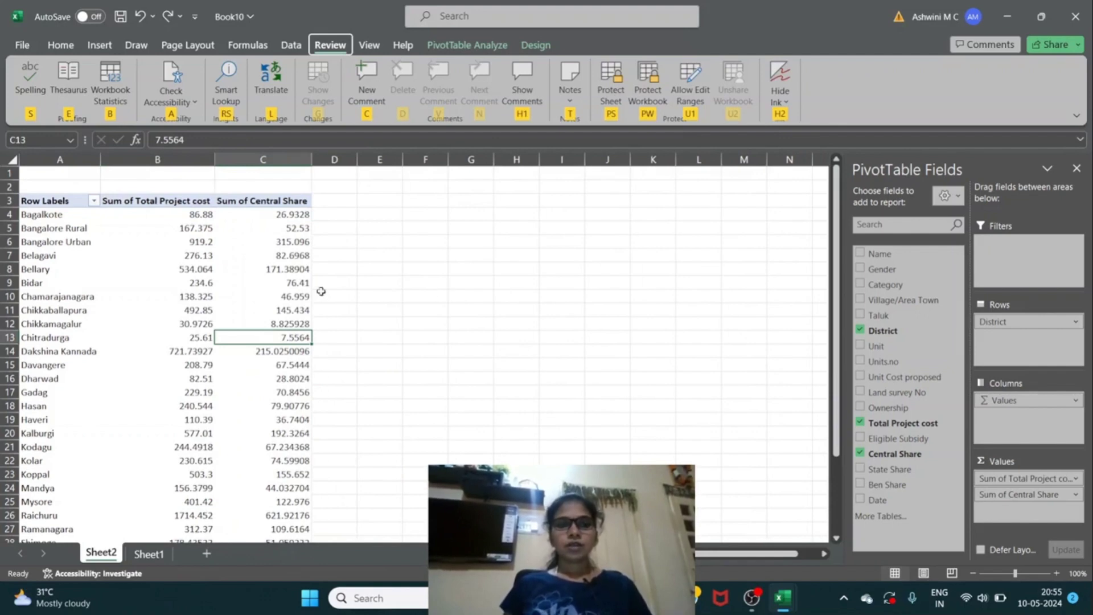
- Insert a timeline for the PivotTable based on the Date field
{"action": "left_click", "coordinate": [296, 288]}
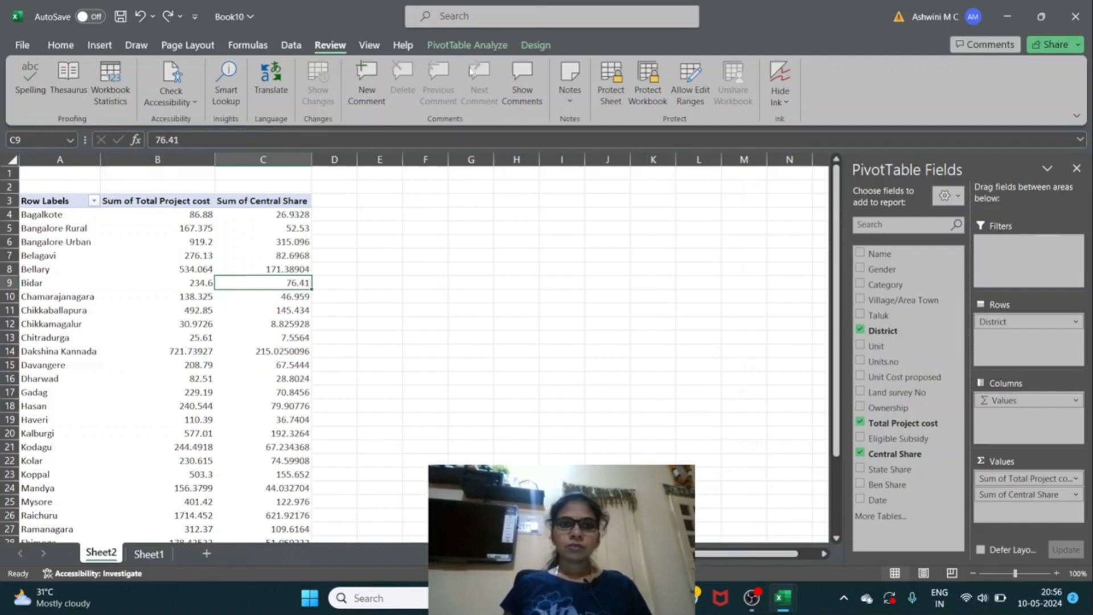
{"action": "left_click", "coordinate": [473, 45]}
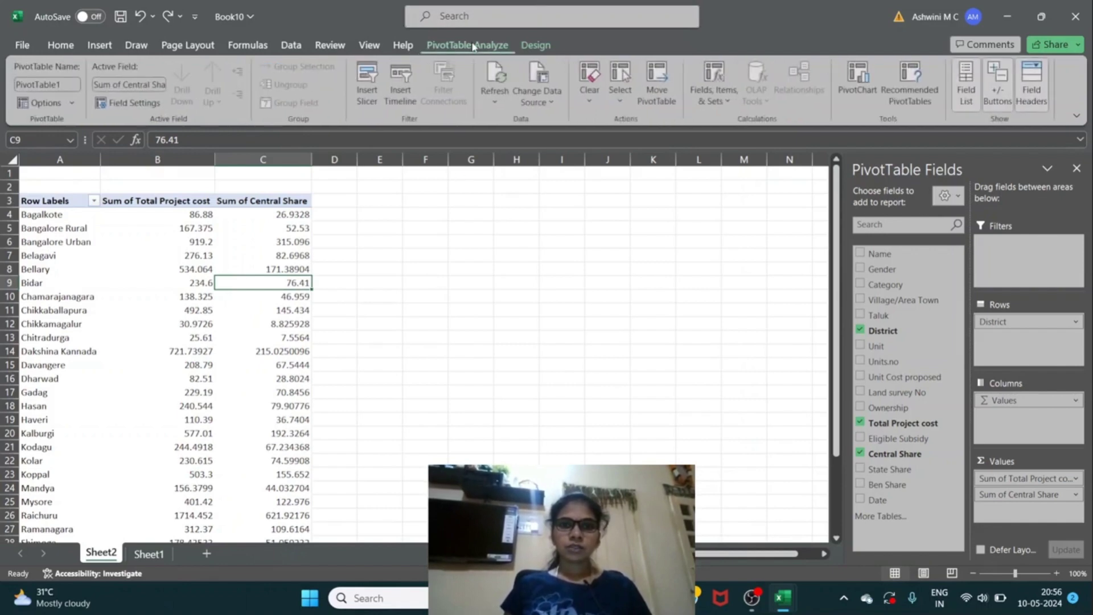
{"action": "left_click", "coordinate": [407, 98]}
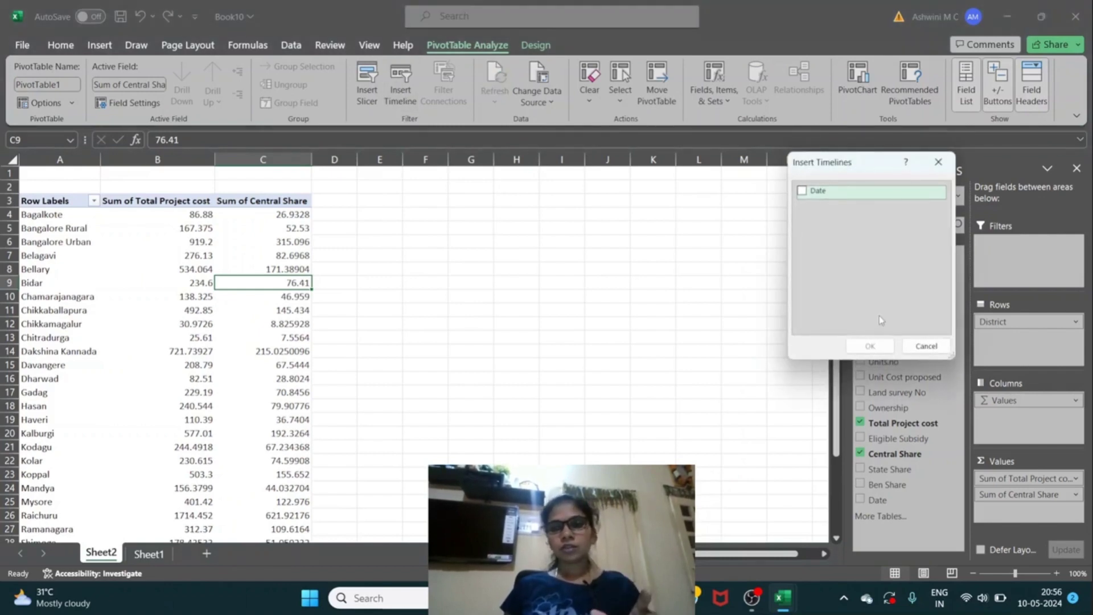
{"action": "left_click", "coordinate": [801, 192]}
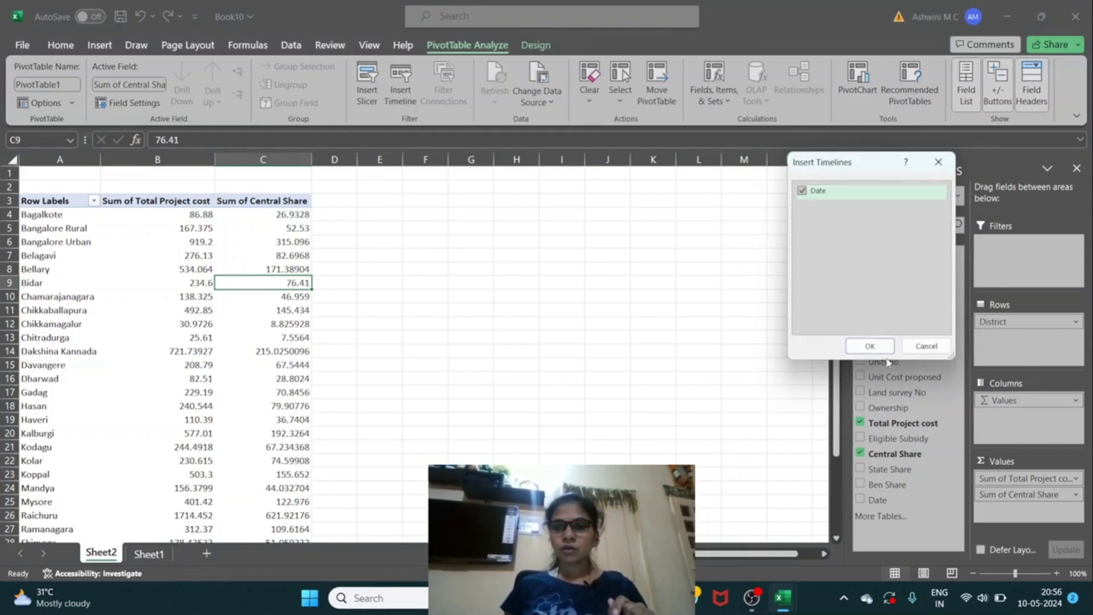
{"action": "left_click", "coordinate": [870, 347]}
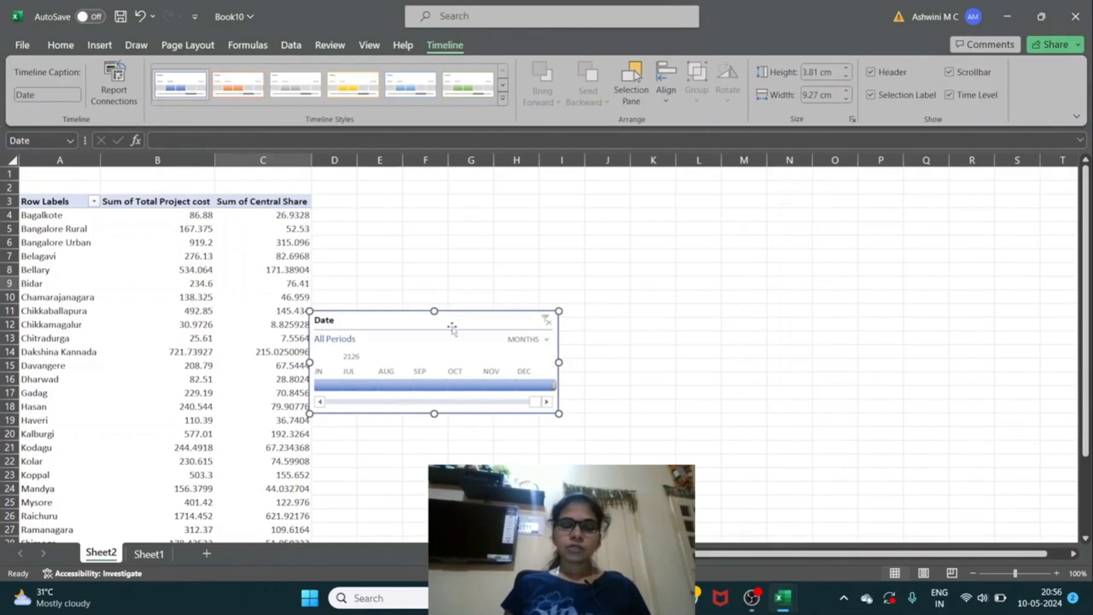
- Move the Date timeline clear of the PivotTable and widen it to about 23.39 cm
{"action": "left_click_drag", "start_coordinate": [447, 324], "coordinate": [489, 235]}
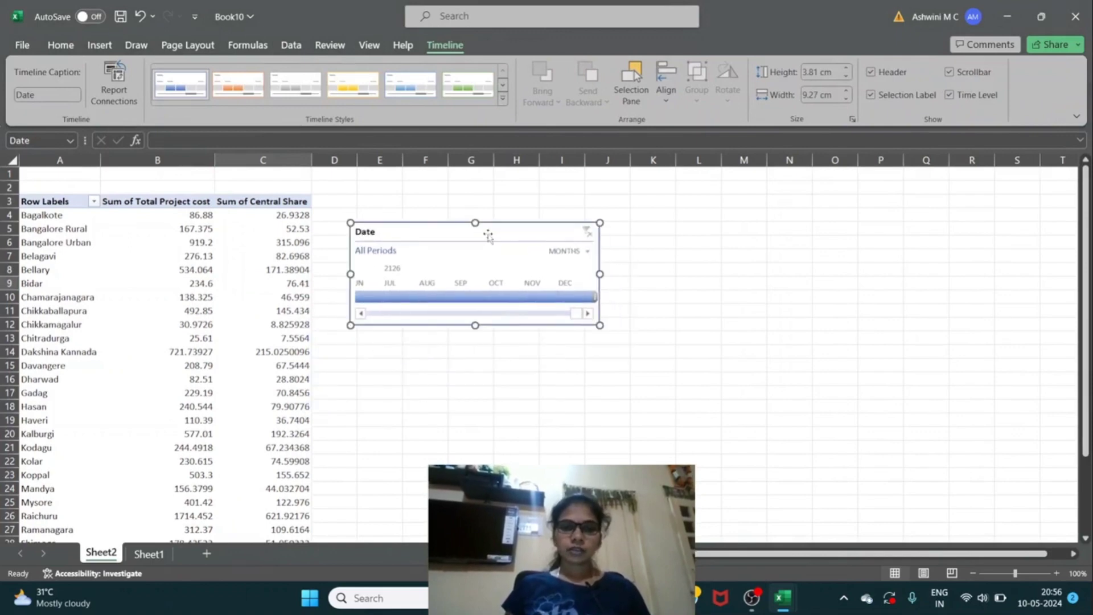
{"action": "left_click_drag", "start_coordinate": [600, 274], "coordinate": [980, 251]}
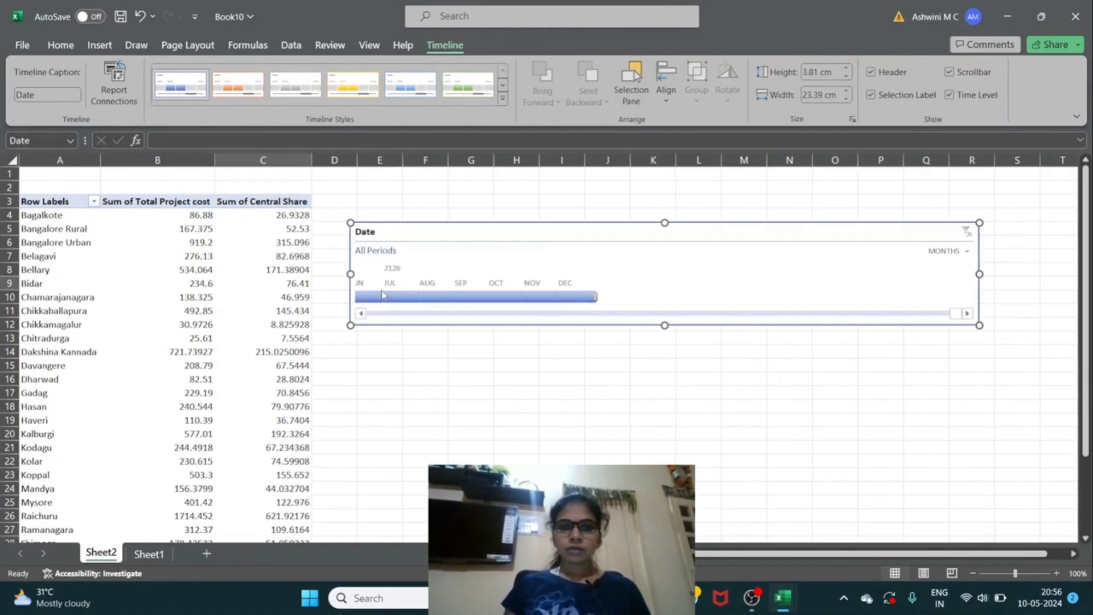
{"action": "mouse_move", "coordinate": [959, 313]}
{"action": "left_mouse_down"}
{"action": "mouse_move", "coordinate": [358, 322]}
{"action": "mouse_move", "coordinate": [955, 313]}
{"action": "left_mouse_up"}
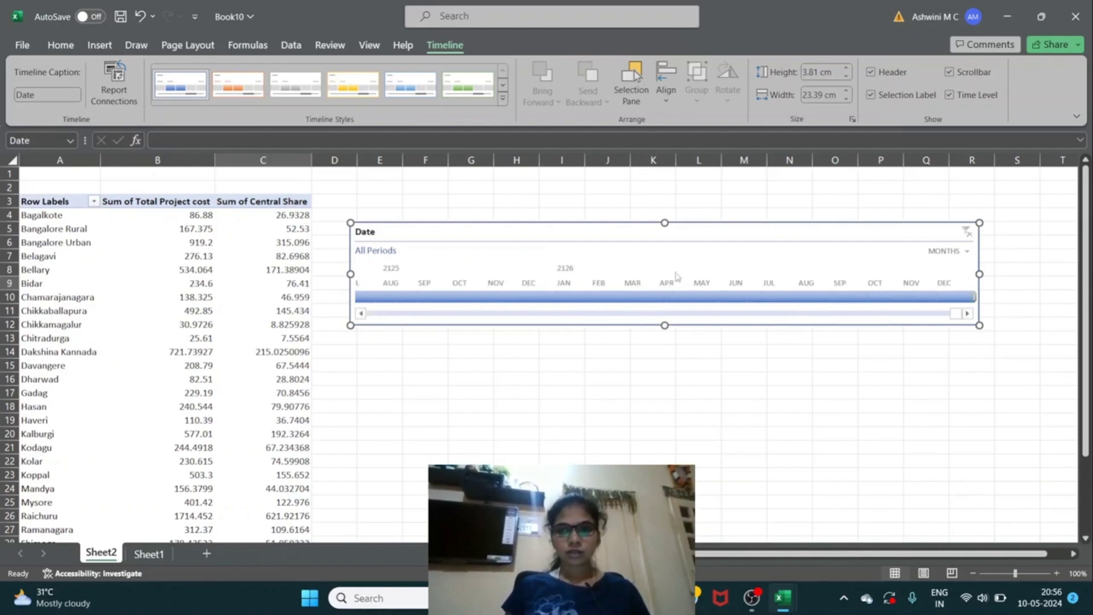
- Filter the PivotTable by timeline to Aug 2010, extending the period first to Dec 2010 and finally to May 2011
{"action": "left_click_drag", "start_coordinate": [957, 313], "coordinate": [360, 309]}
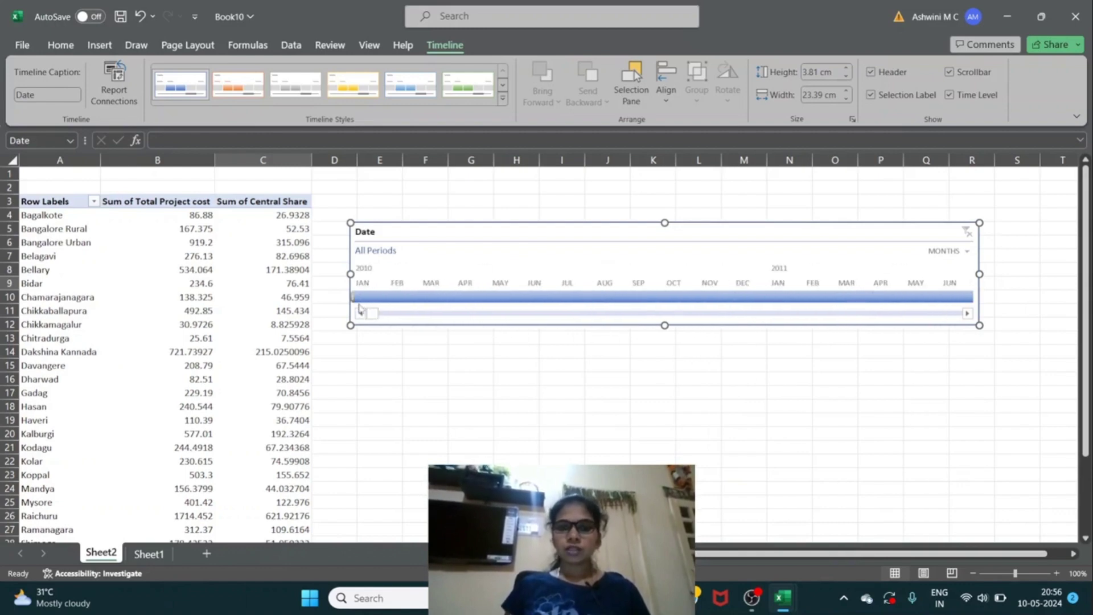
{"action": "left_click", "coordinate": [616, 301]}
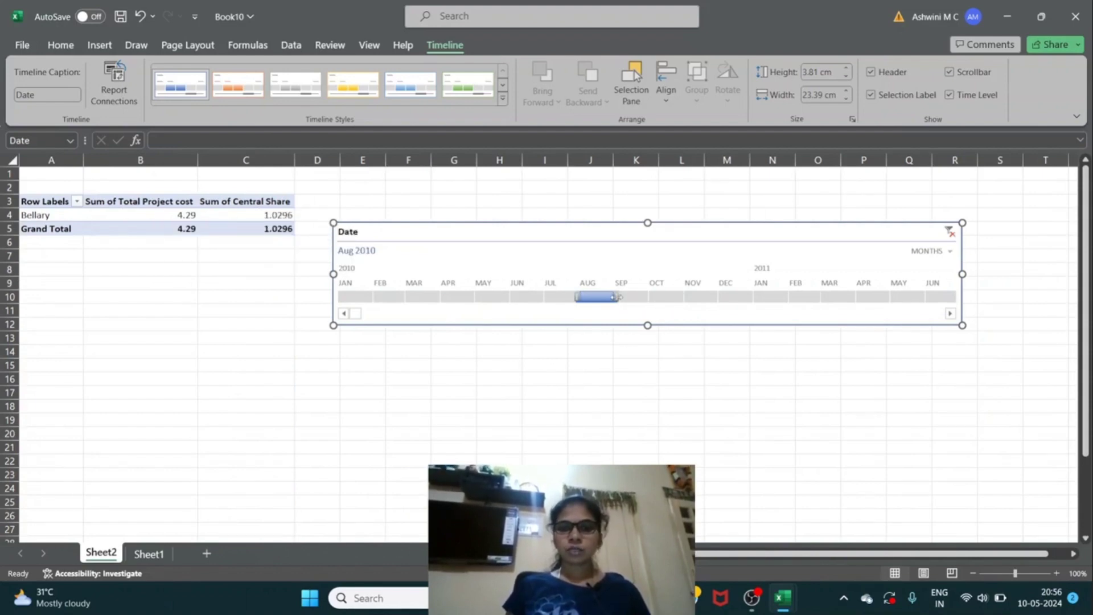
{"action": "left_click_drag", "start_coordinate": [618, 297], "coordinate": [755, 296]}
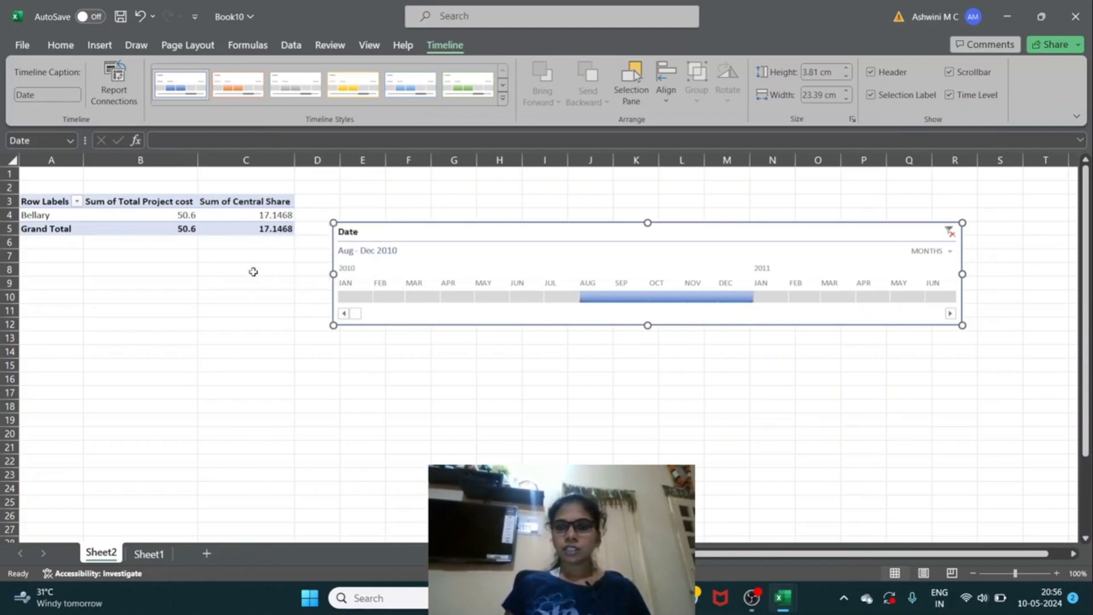
{"action": "mouse_move", "coordinate": [770, 309]}
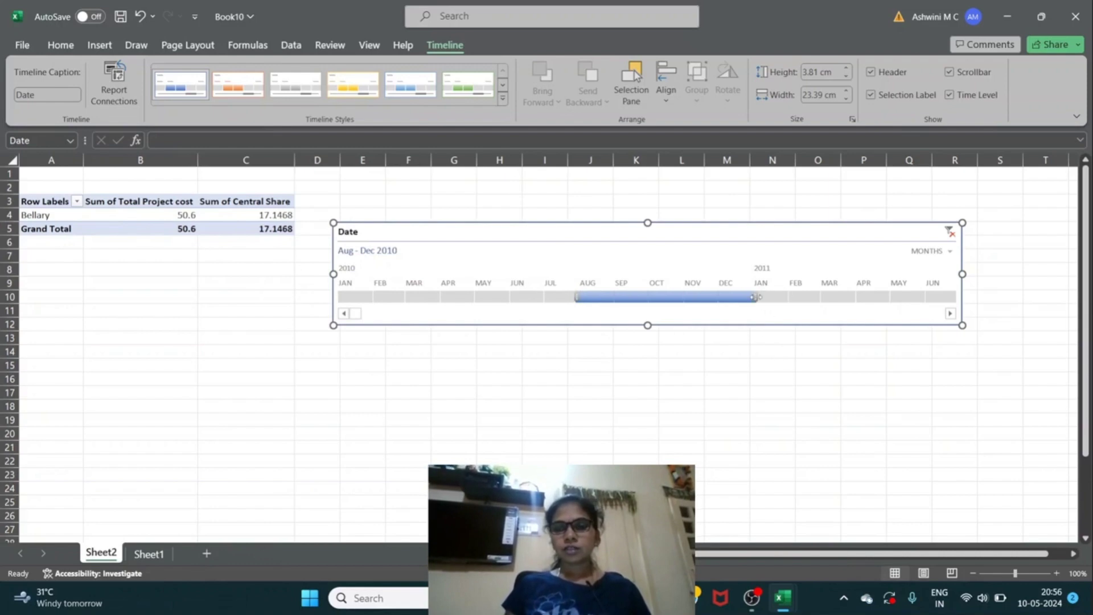
{"action": "left_click_drag", "start_coordinate": [759, 296], "coordinate": [912, 304]}
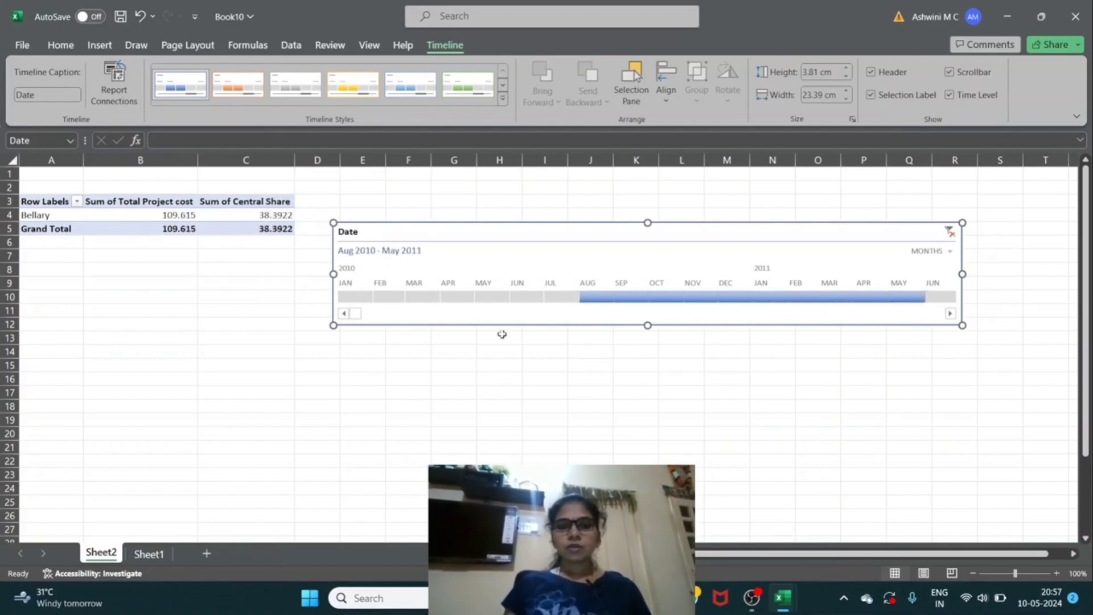
- Filter the PivotTable by timeline to Oct 2029 and extend the period through Apr 2030
{"action": "left_click_drag", "start_coordinate": [355, 314], "coordinate": [453, 314]}
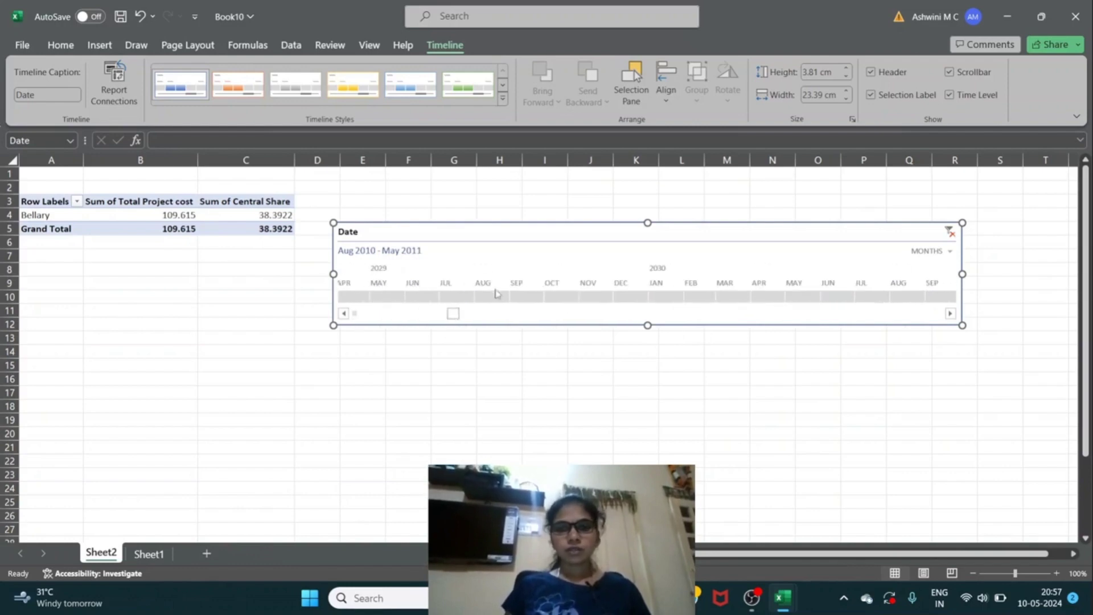
{"action": "left_click", "coordinate": [555, 296]}
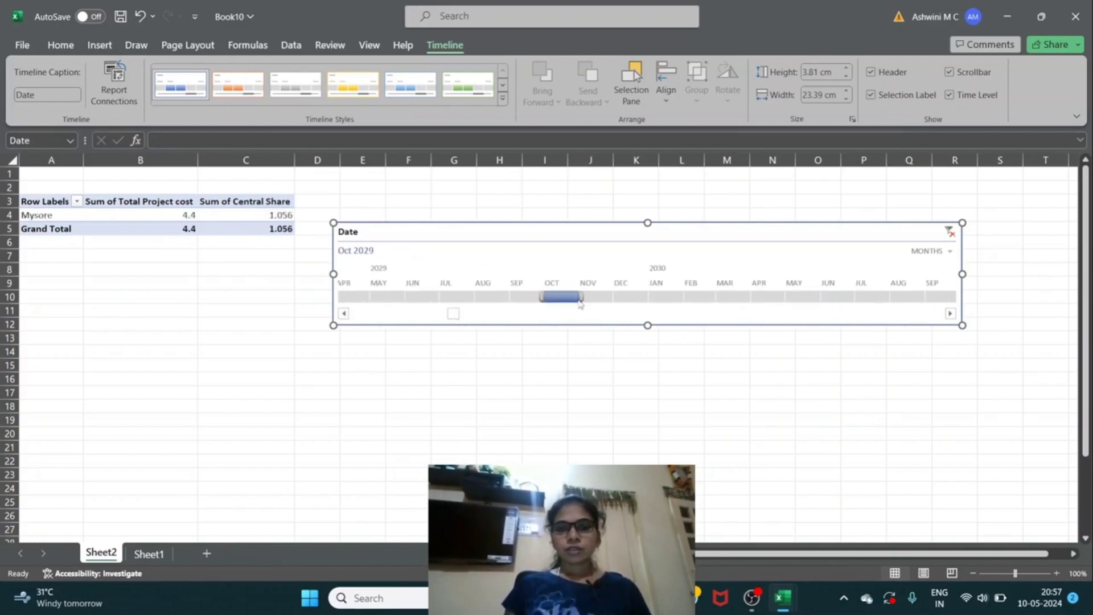
{"action": "left_click_drag", "start_coordinate": [581, 301], "coordinate": [784, 309]}
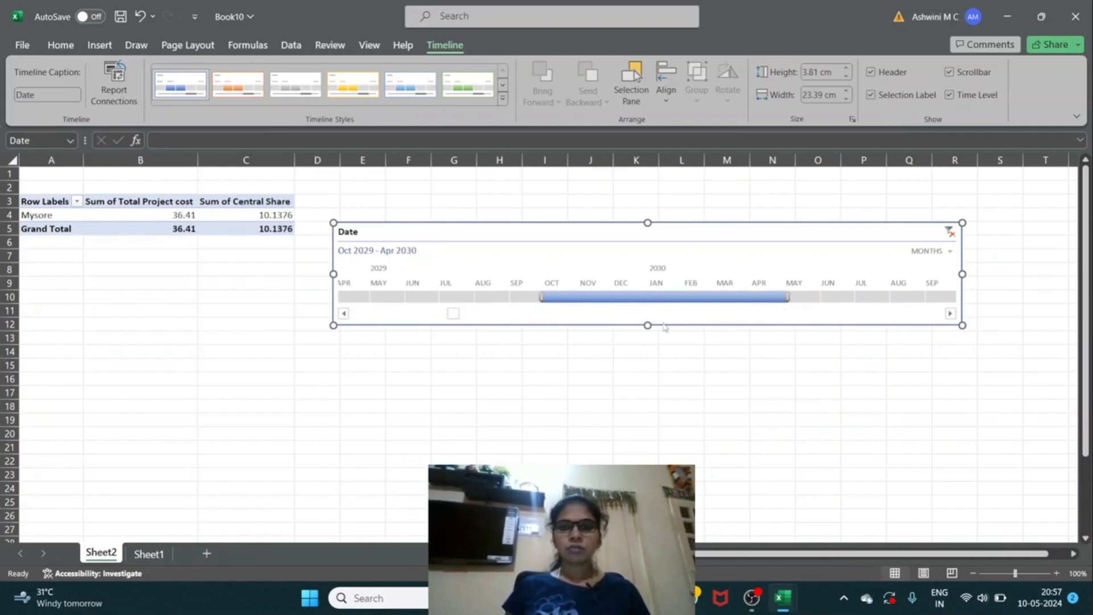
{"action": "left_click_drag", "start_coordinate": [453, 314], "coordinate": [319, 317]}
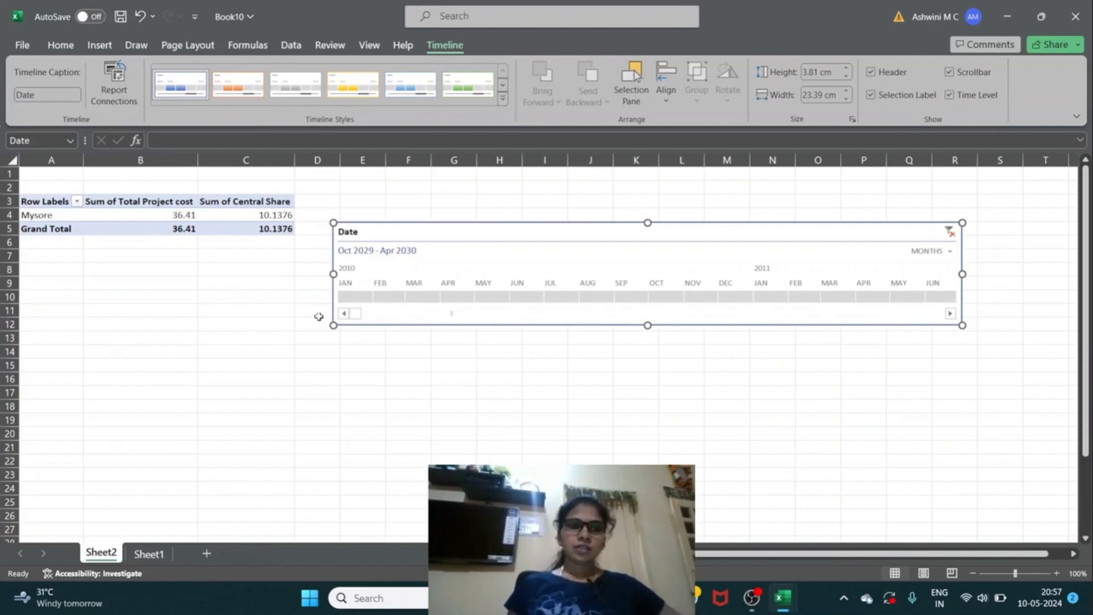
- Undo all the timeline period filters and the insertion of the Date timeline
{"action": "key", "text": "ctrl+z"}
{"action": "key", "text": "ctrl+z"}
{"action": "key", "text": "ctrl+z"}
{"action": "key", "text": "ctrl+z"}
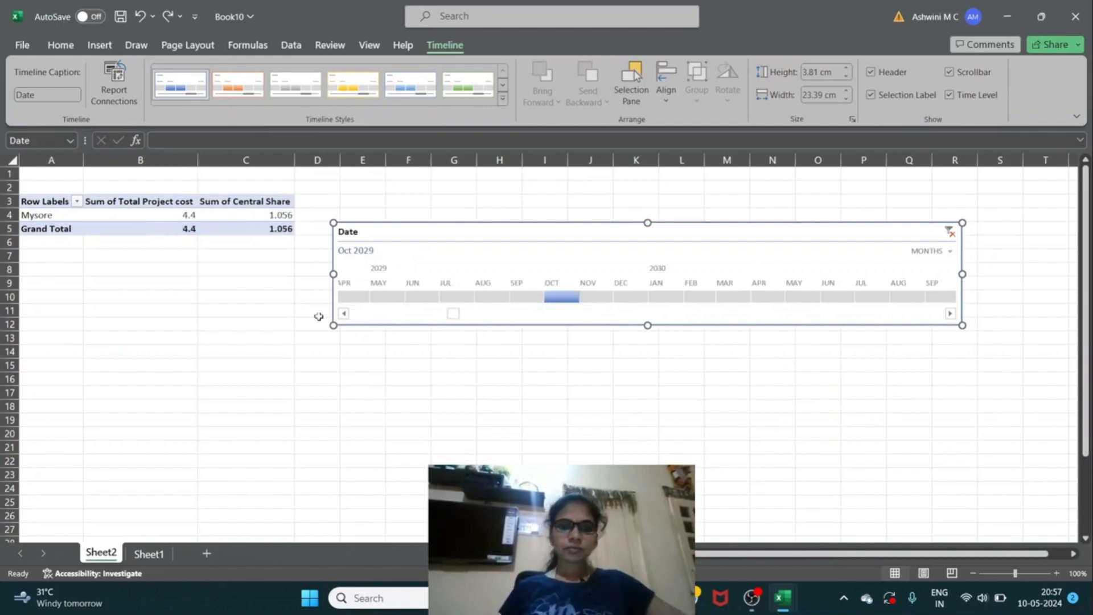
{"action": "key", "text": "ctrl+z"}
{"action": "key", "text": "ctrl+z"}
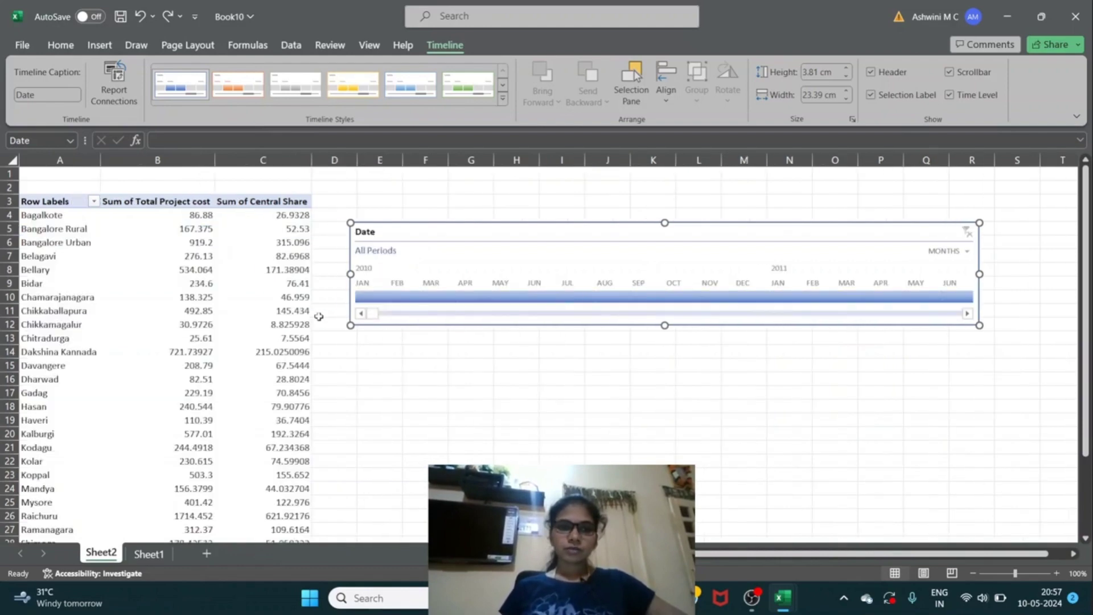
{"action": "key", "text": "ctrl+z"}
{"action": "key", "text": "ctrl+z"}
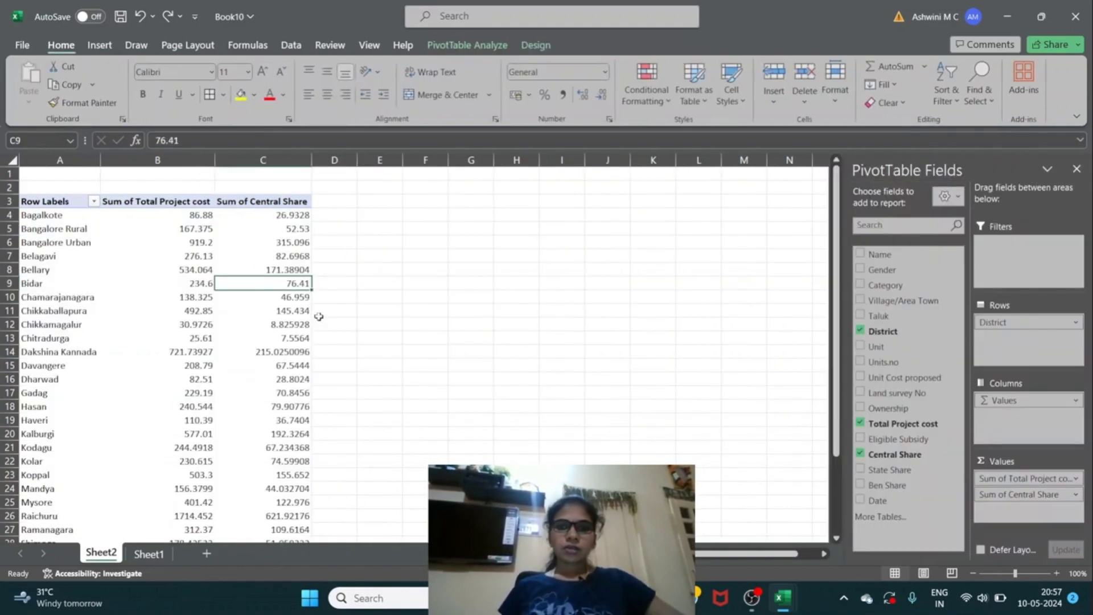
{"action": "left_click", "coordinate": [272, 268]}
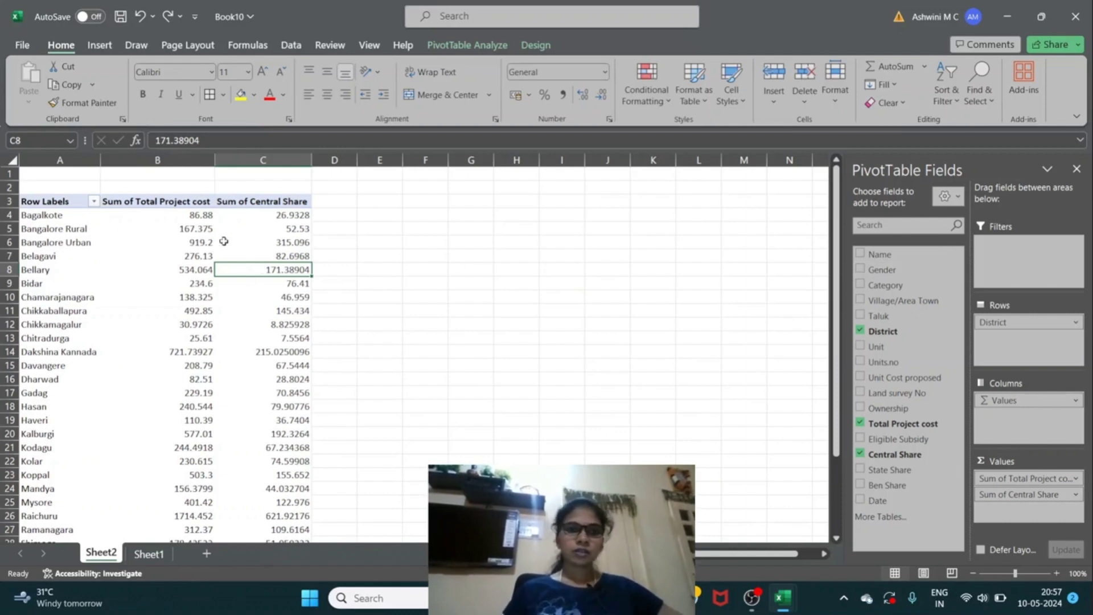
{"action": "left_click", "coordinate": [210, 230]}
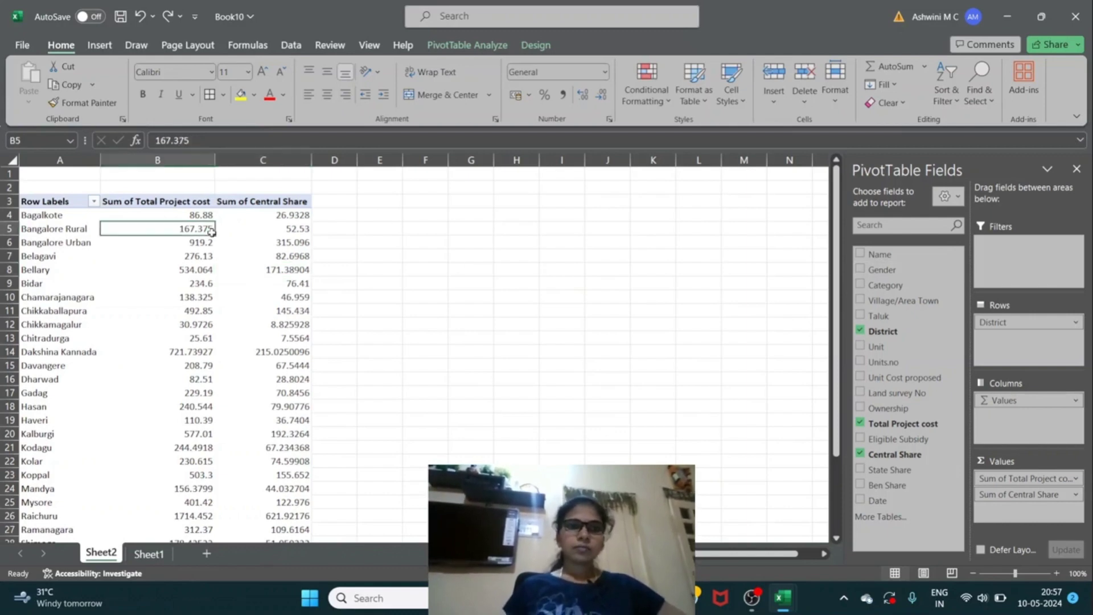
- Insert a Gender slicer for the PivotTable and move it up beside the table
{"action": "left_click", "coordinate": [498, 46]}
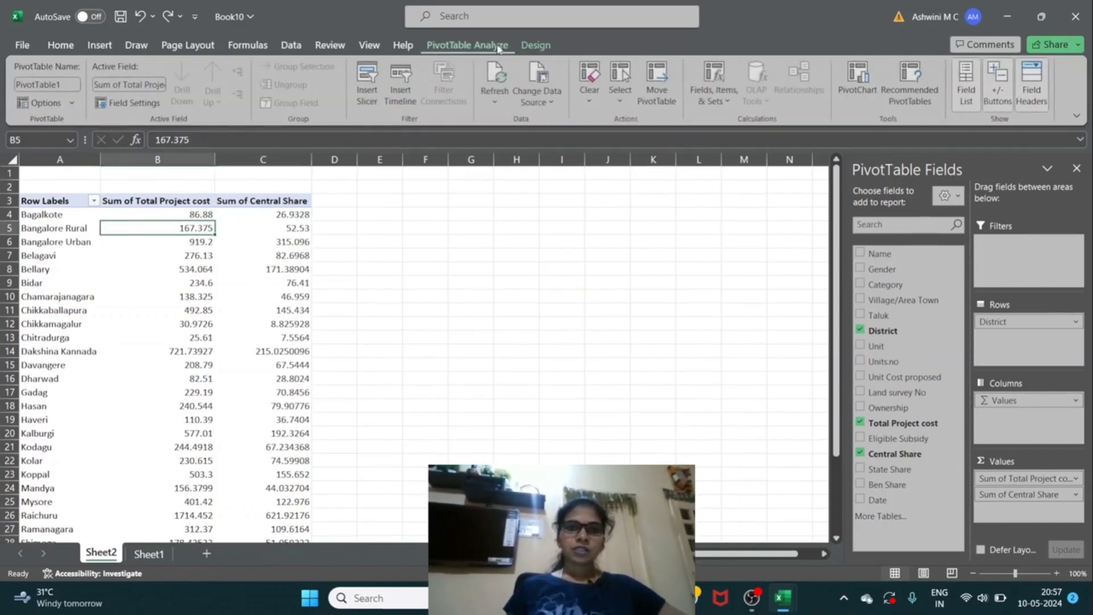
{"action": "left_click", "coordinate": [367, 91]}
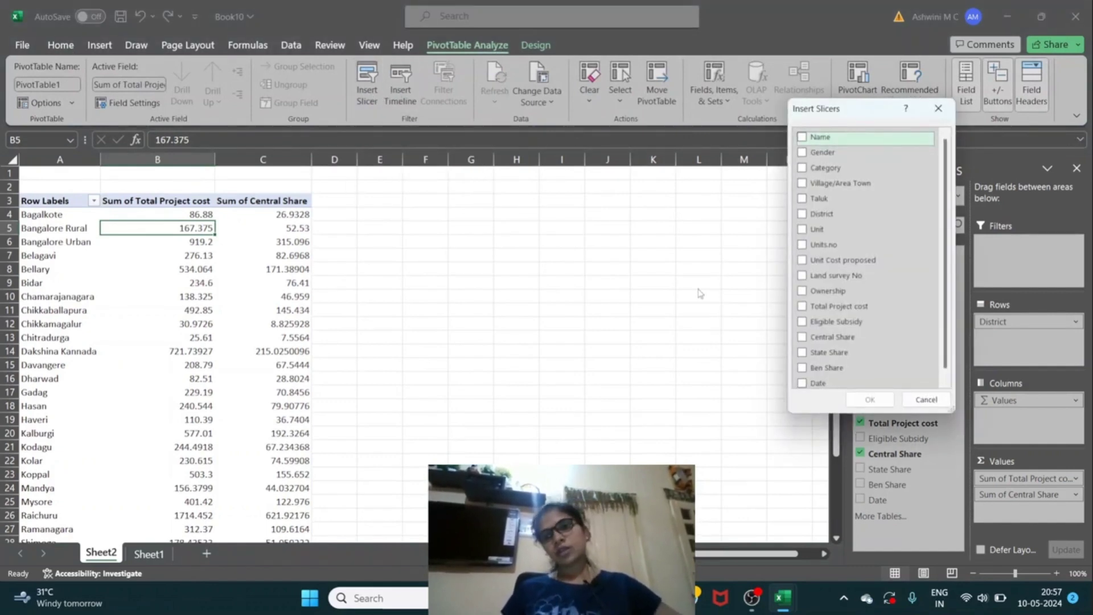
{"action": "left_click_drag", "start_coordinate": [848, 110], "coordinate": [703, 93]}
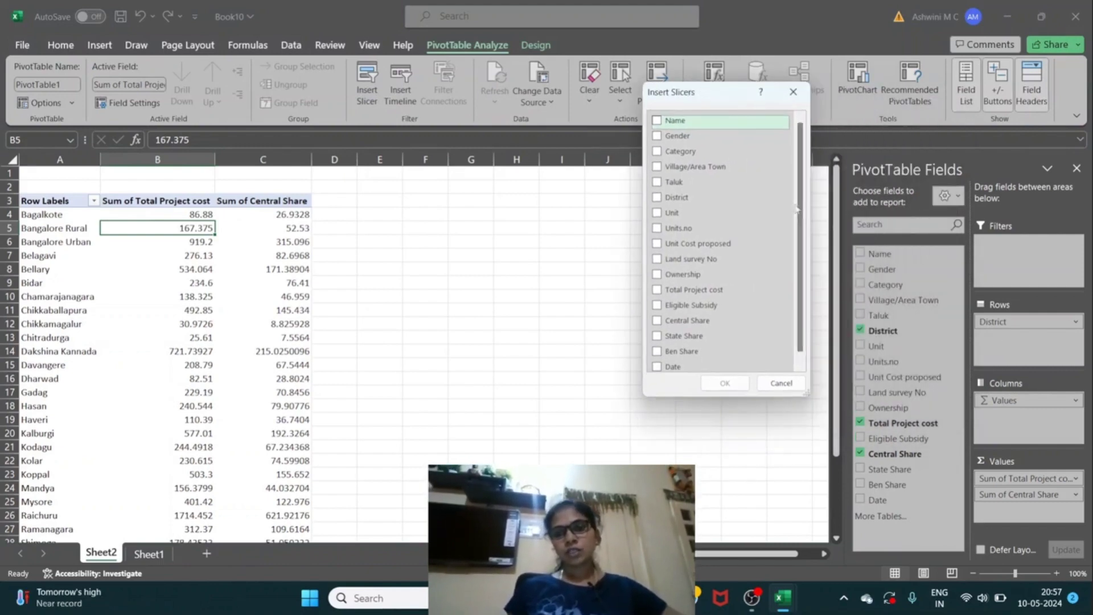
{"action": "left_click", "coordinate": [659, 137]}
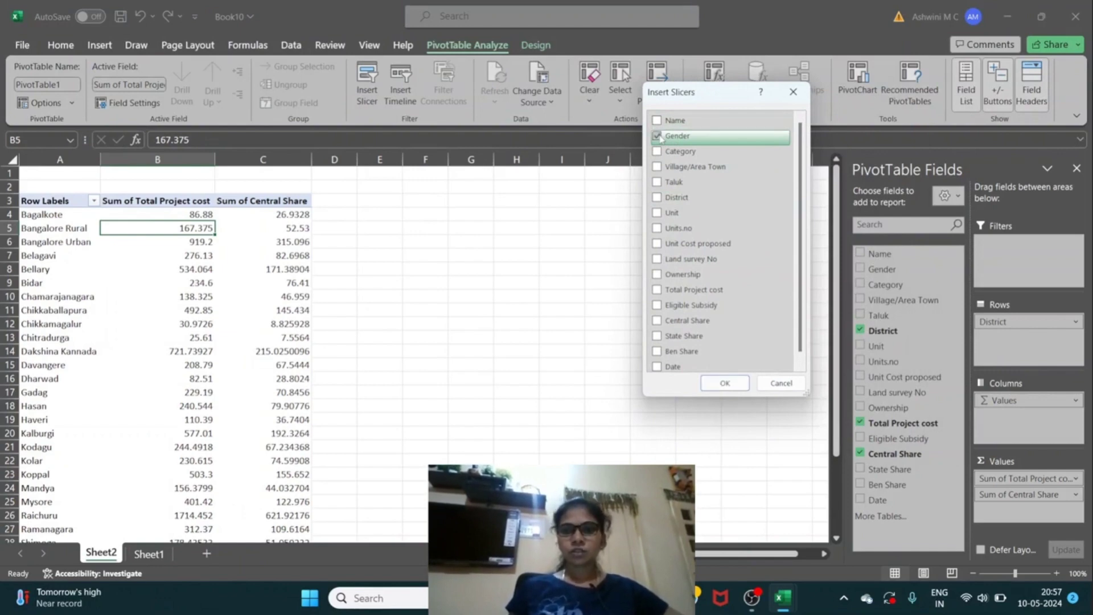
{"action": "left_click", "coordinate": [725, 383]}
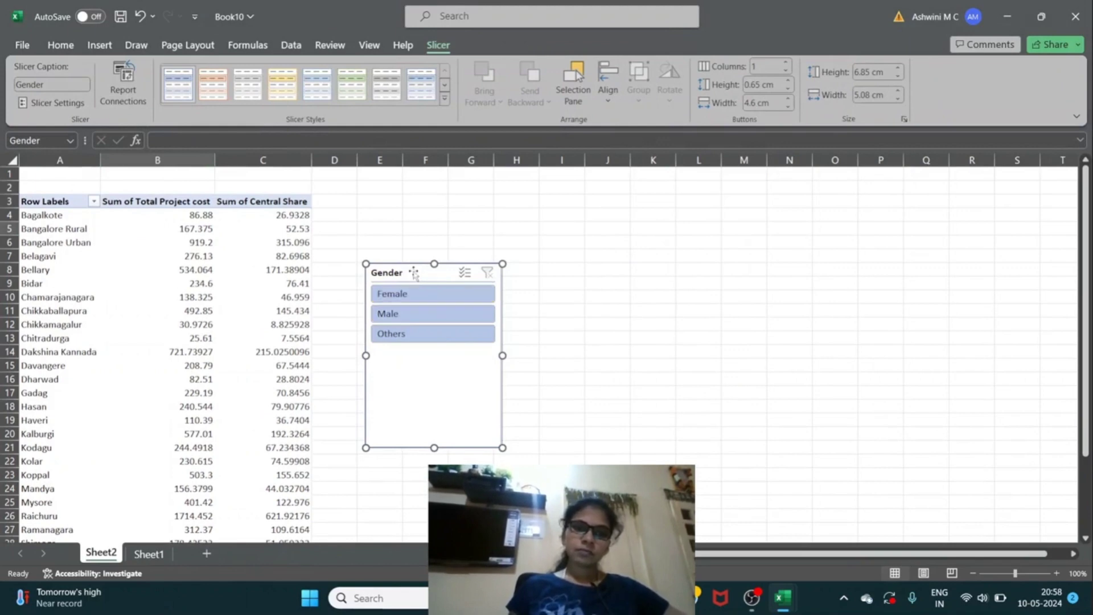
{"action": "left_click_drag", "start_coordinate": [414, 273], "coordinate": [429, 221]}
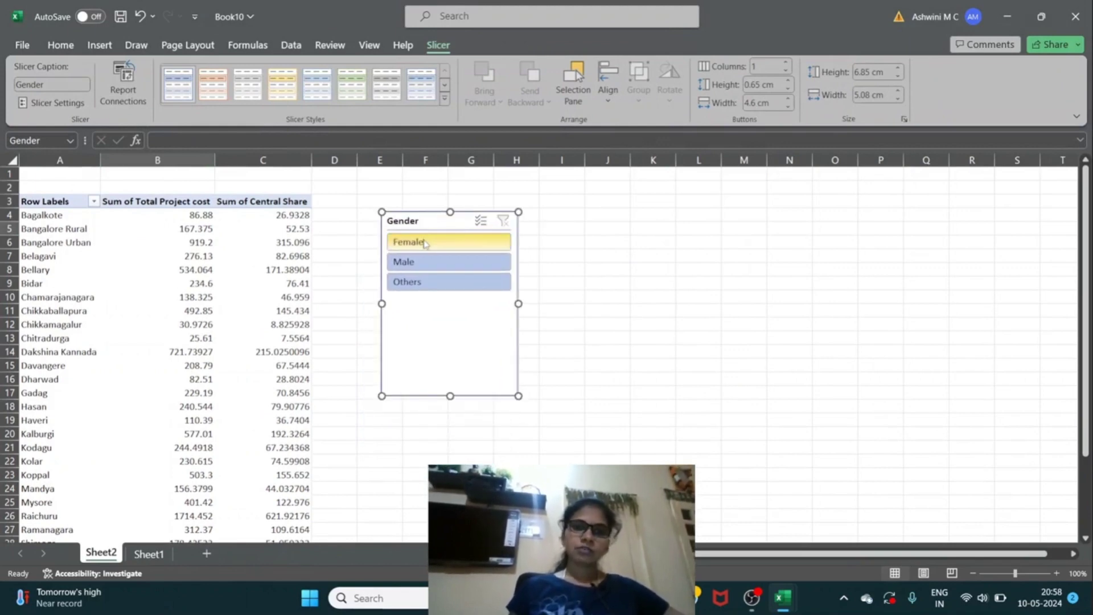
- Filter the PivotTable with the Gender slicer to Female, and switch the filter to Male
{"action": "left_click", "coordinate": [425, 242]}
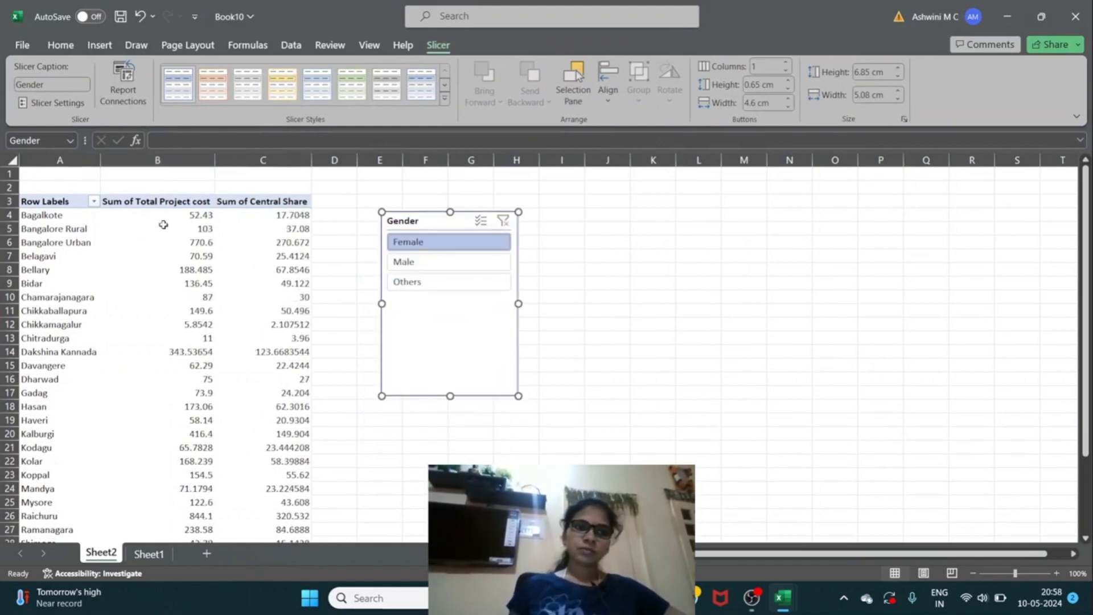
{"action": "left_click", "coordinate": [192, 256]}
{"action": "left_click", "coordinate": [191, 297]}
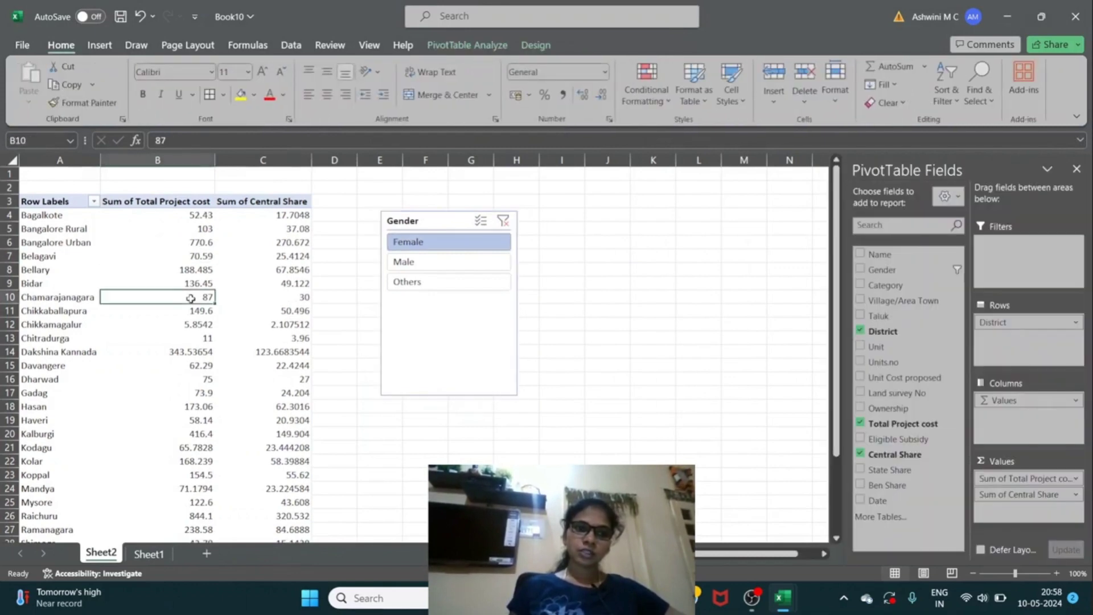
{"action": "left_click", "coordinate": [403, 263]}
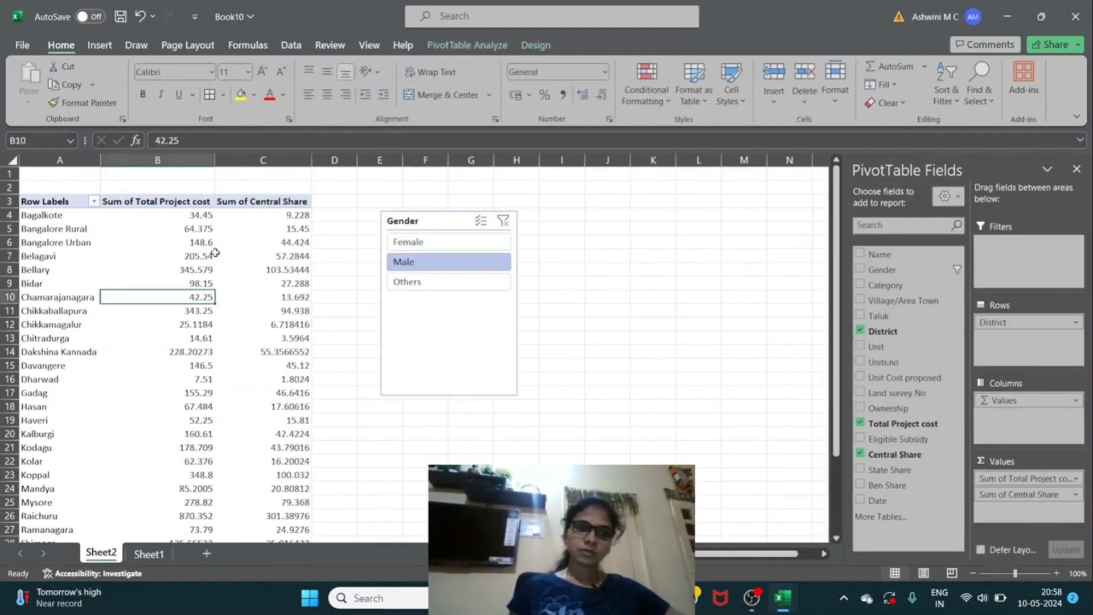
{"action": "left_click", "coordinate": [198, 241]}
{"action": "left_click", "coordinate": [270, 274]}
{"action": "left_click", "coordinate": [281, 337]}
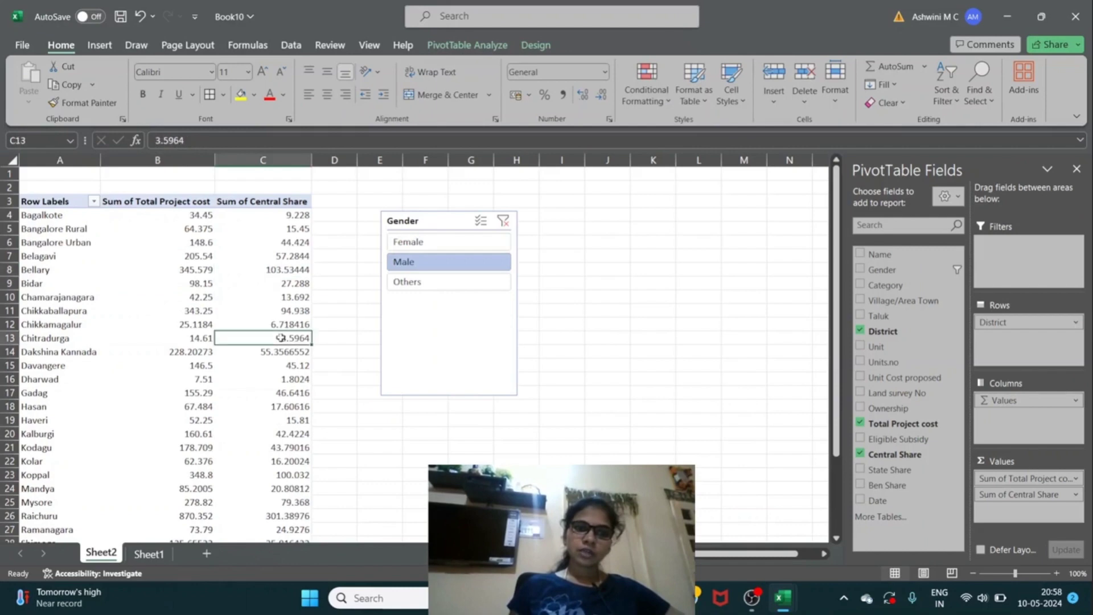
- Filter the PivotTable to Others with the Gender slicer and clear the slicer's filter
{"action": "left_click", "coordinate": [411, 282]}
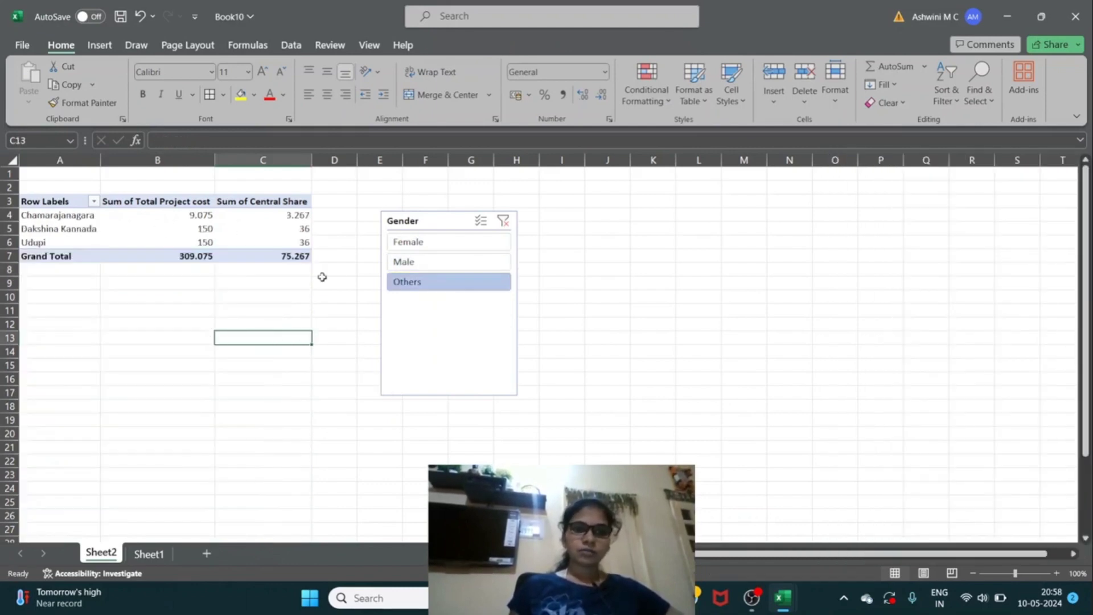
{"action": "left_click", "coordinate": [158, 239]}
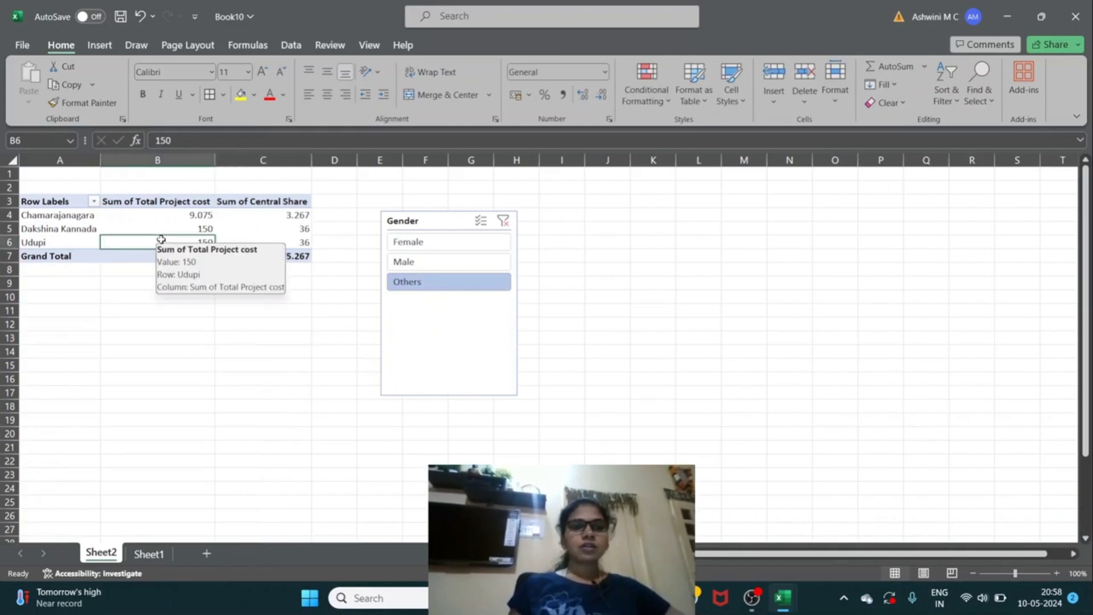
{"action": "left_click", "coordinate": [171, 228]}
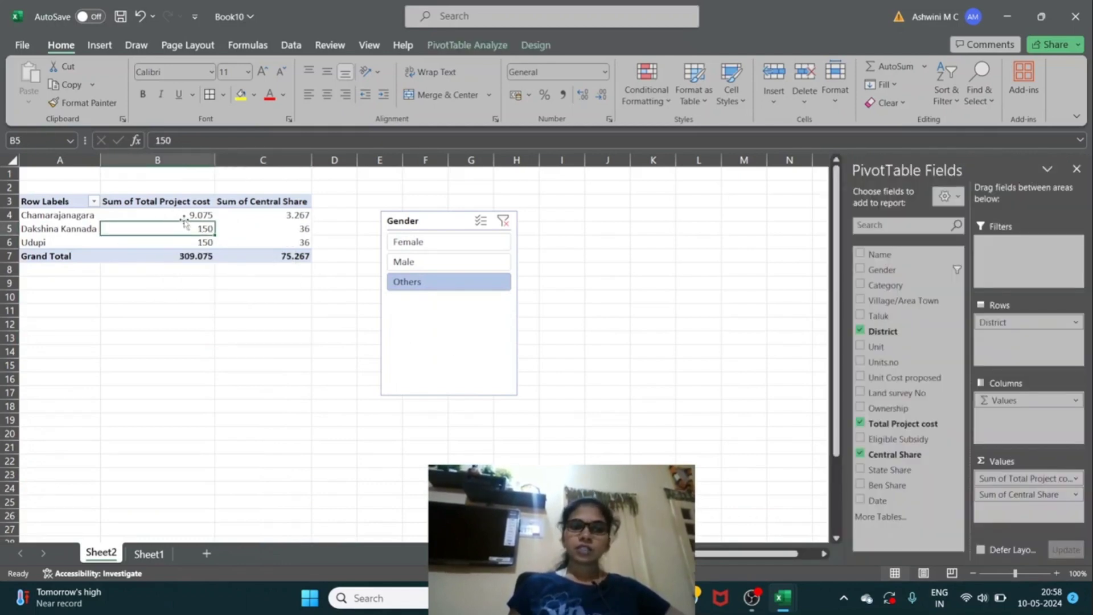
{"action": "left_click", "coordinate": [279, 238]}
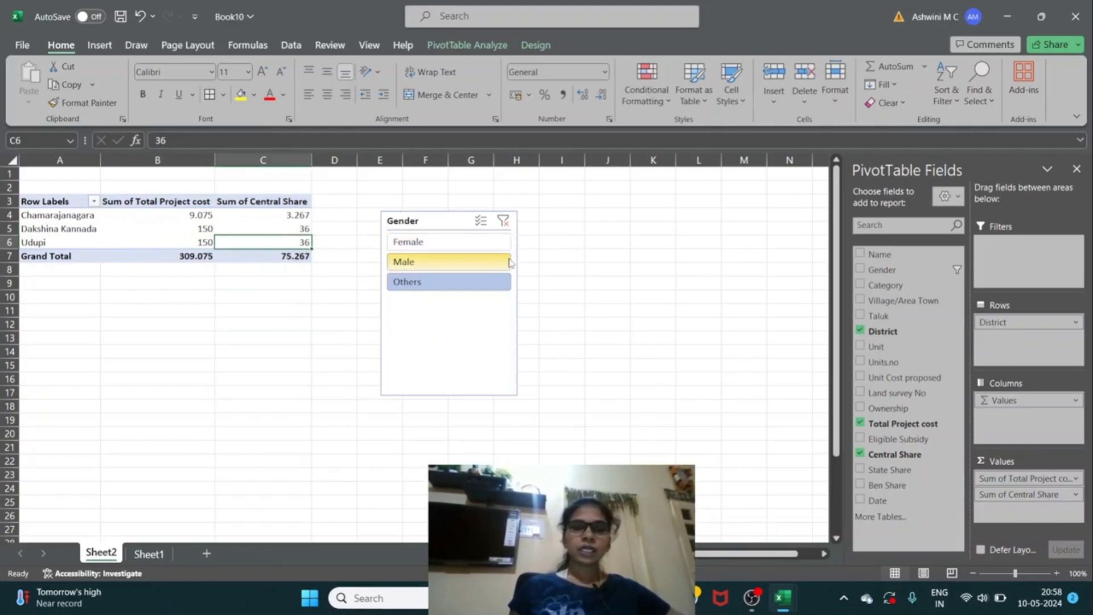
{"action": "left_click", "coordinate": [503, 222]}
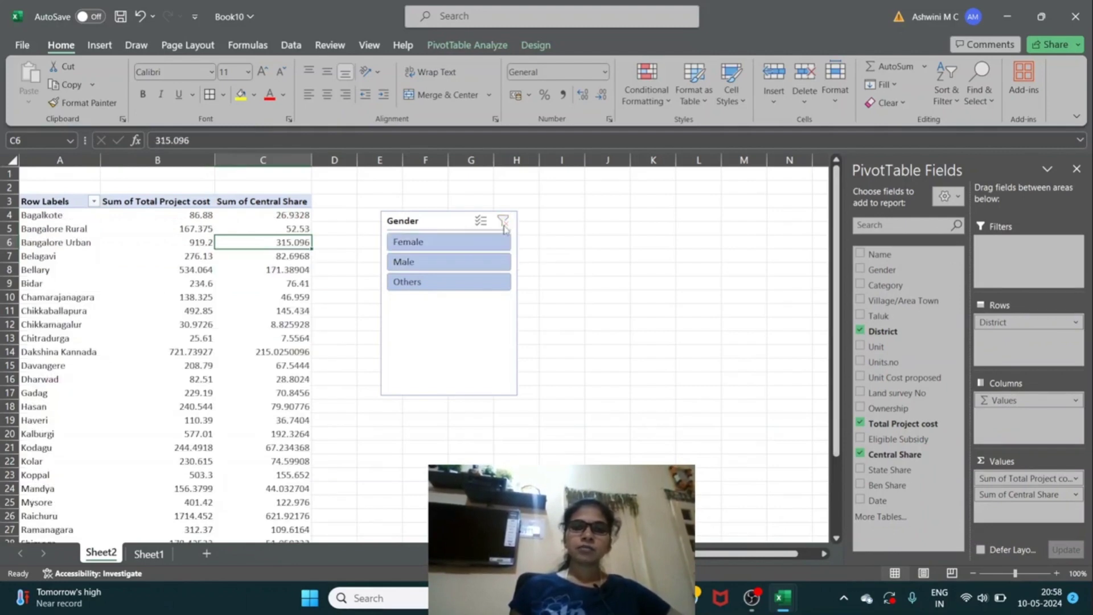
{"action": "left_click", "coordinate": [125, 296]}
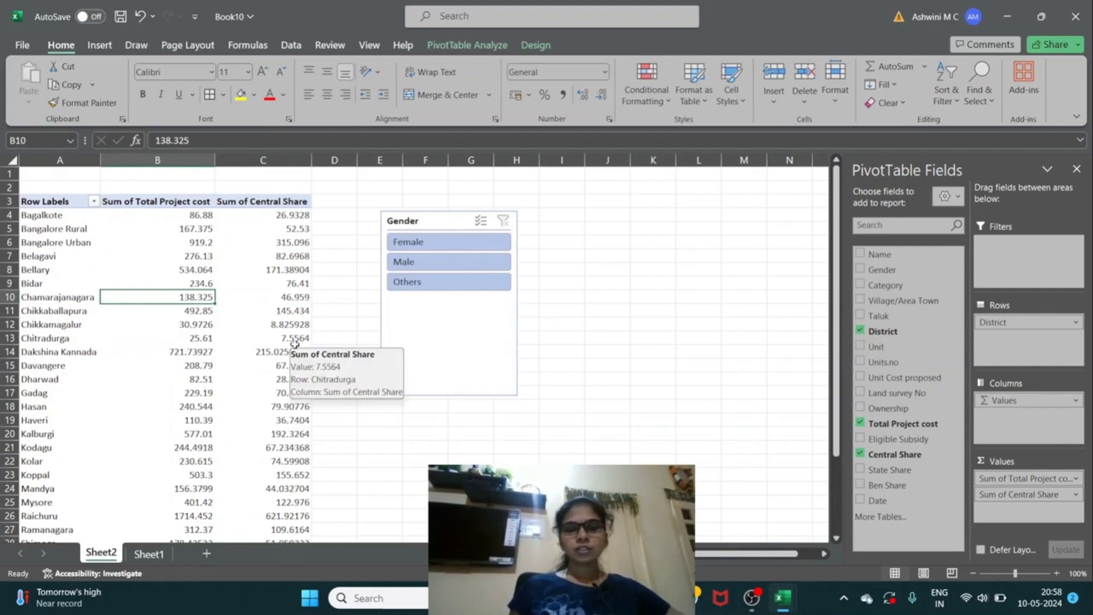
- Undo the Gender slicer filters and the insertion of the slicer
{"action": "left_click", "coordinate": [447, 220]}
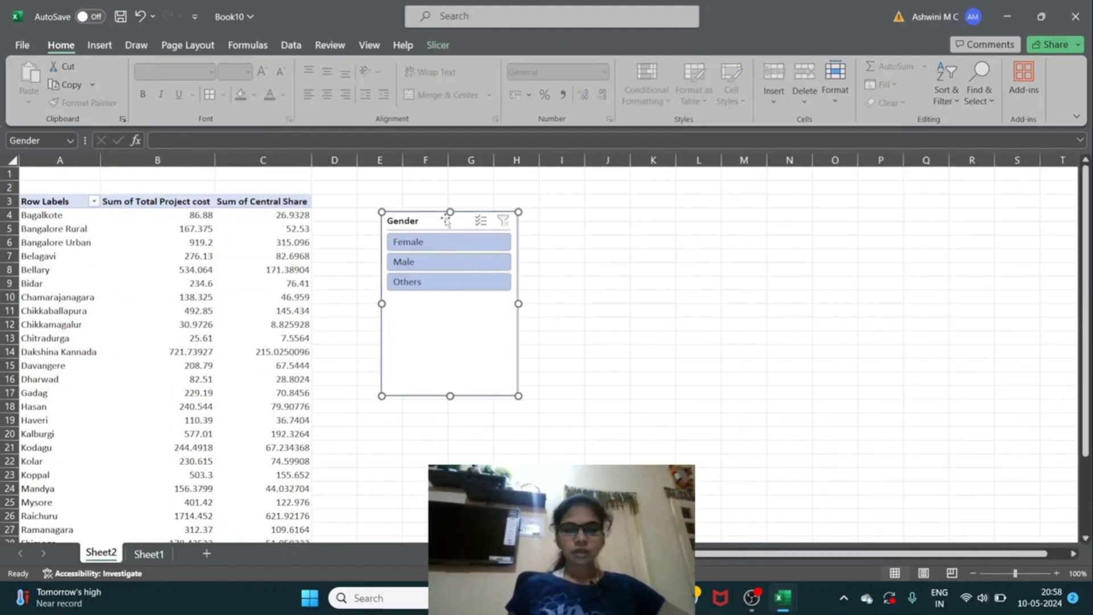
{"action": "key", "text": "ctrl+z"}
{"action": "key", "text": "ctrl+z"}
{"action": "key", "text": "ctrl+z"}
{"action": "key", "text": "ctrl+z"}
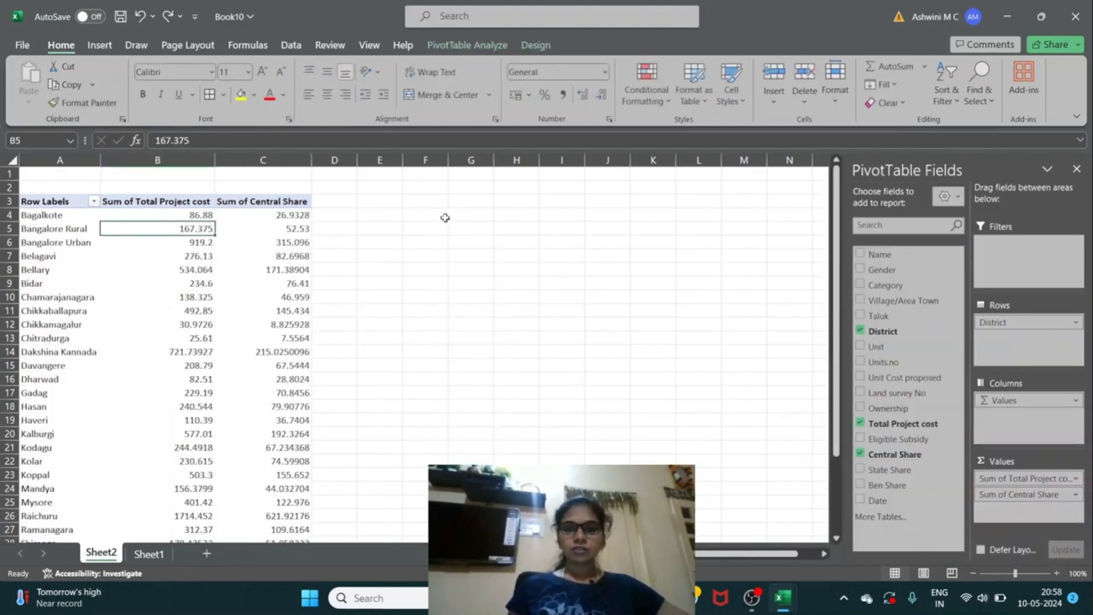
- Insert a Category slicer for the PivotTable and move it clear of the table
{"action": "left_click", "coordinate": [459, 45]}
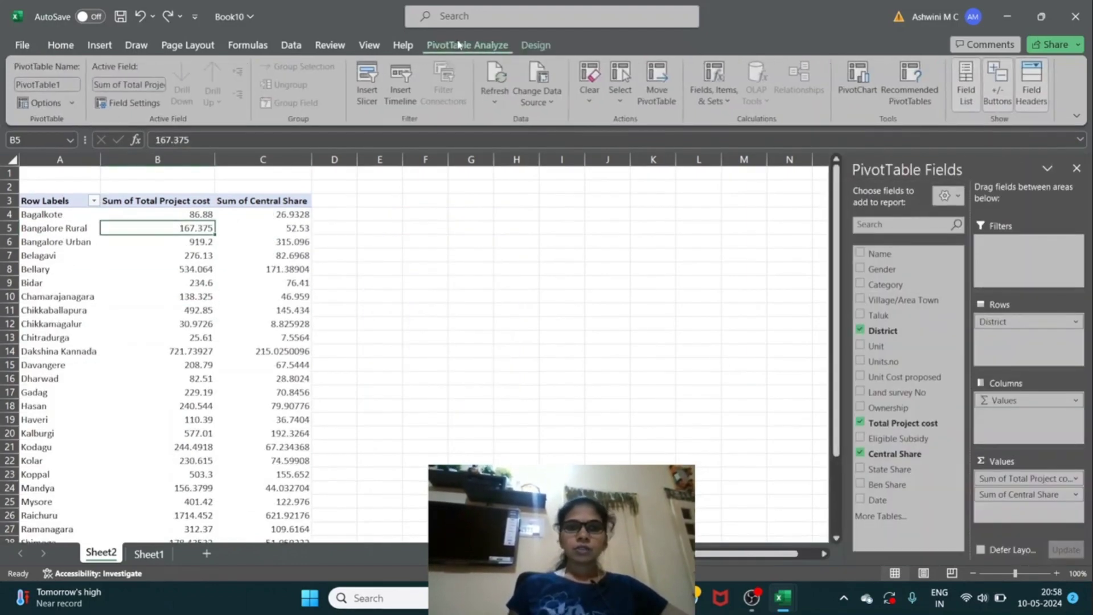
{"action": "left_click", "coordinate": [366, 91]}
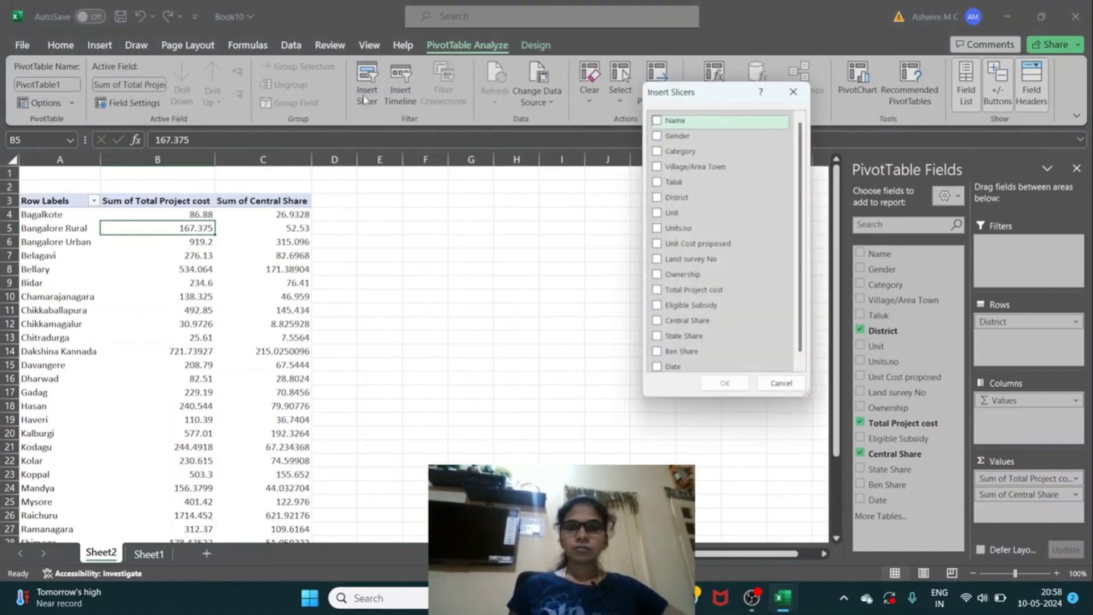
{"action": "left_click", "coordinate": [657, 152]}
{"action": "left_click", "coordinate": [724, 383]}
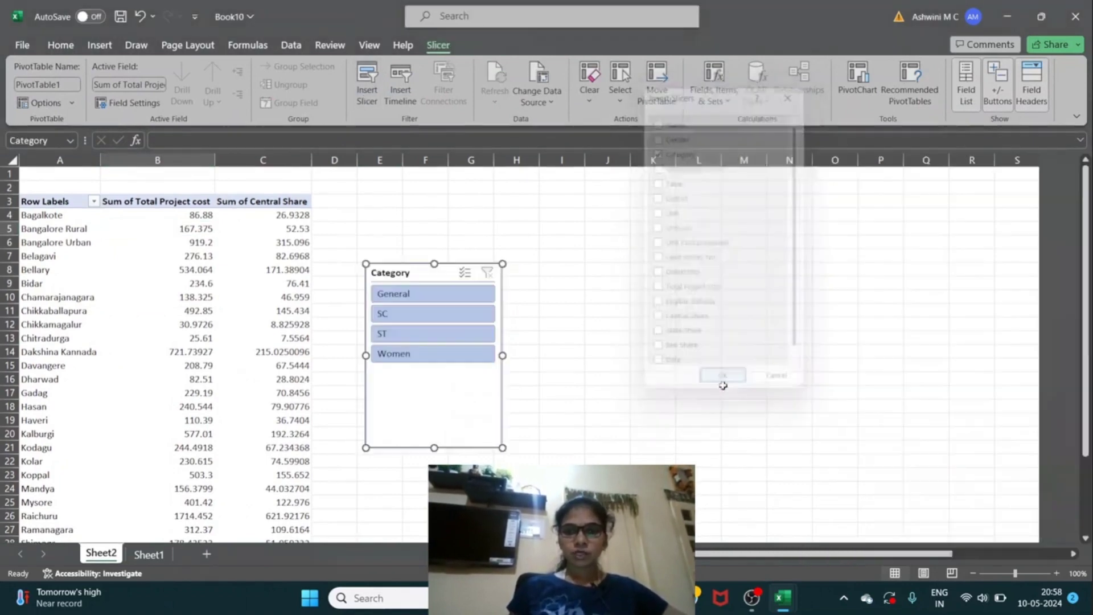
{"action": "left_click_drag", "start_coordinate": [403, 275], "coordinate": [488, 229]}
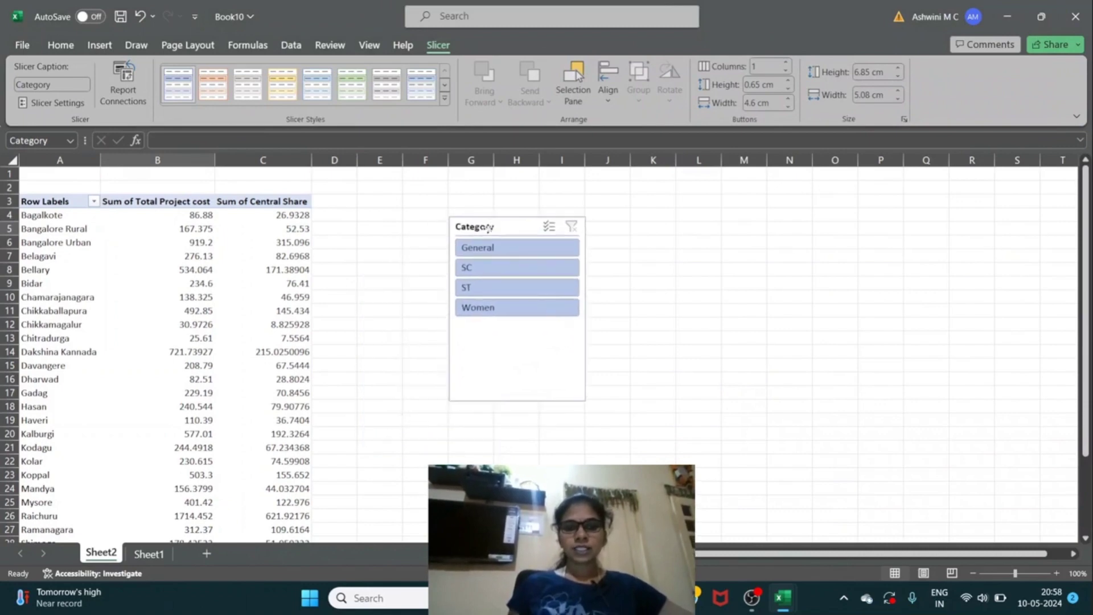
- Filter the PivotTable with the Category slicer to General, and switch the filter to Women
{"action": "left_click", "coordinate": [490, 257]}
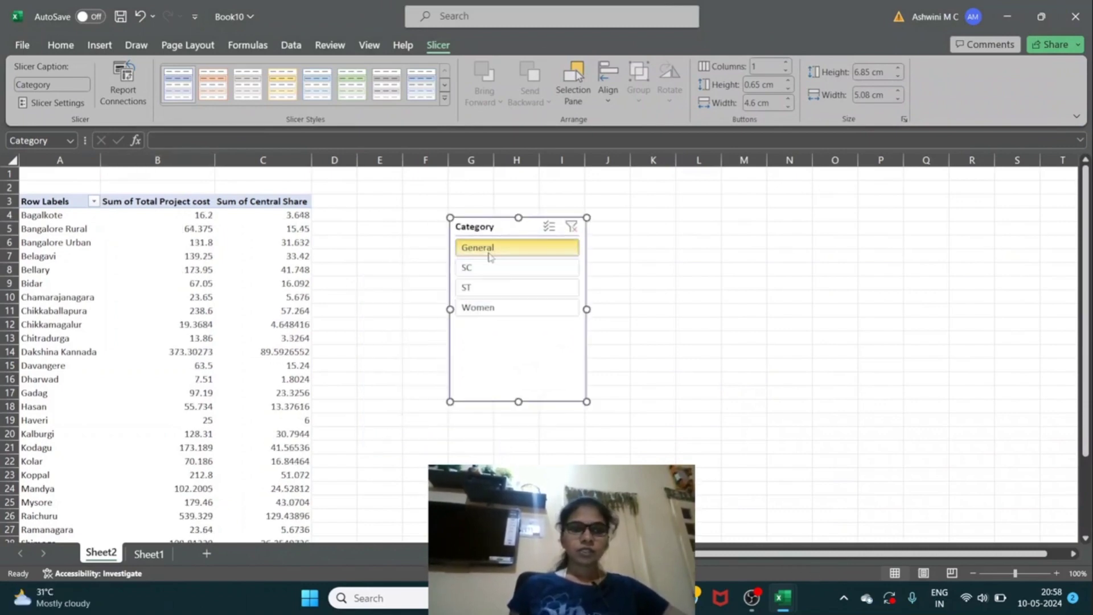
{"action": "left_click", "coordinate": [245, 268]}
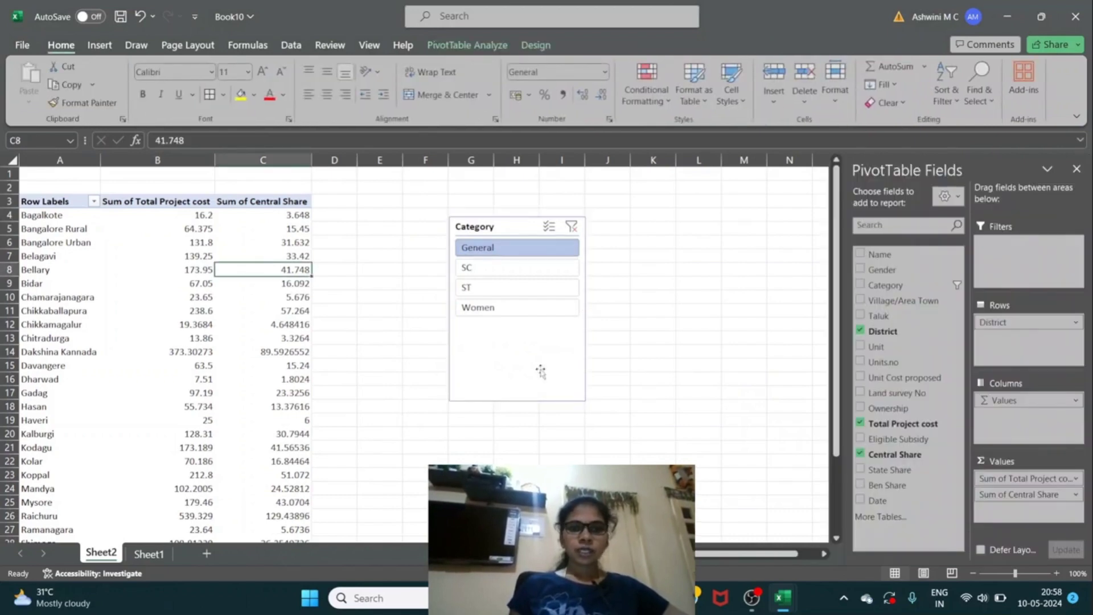
{"action": "left_click", "coordinate": [518, 310]}
{"action": "left_click", "coordinate": [199, 284]}
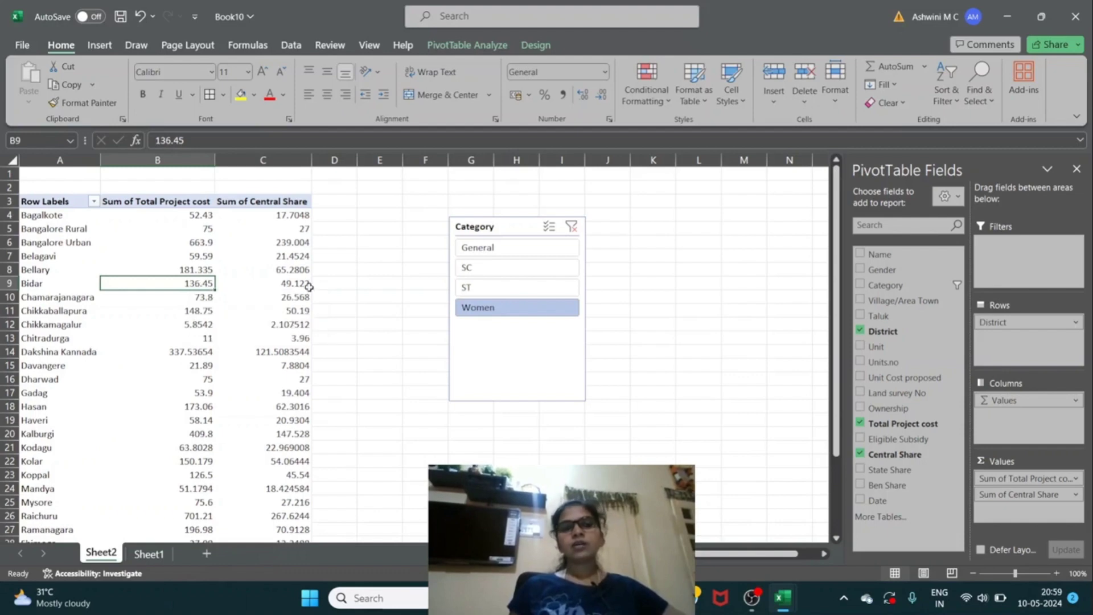
{"action": "mouse_move", "coordinate": [309, 286]}
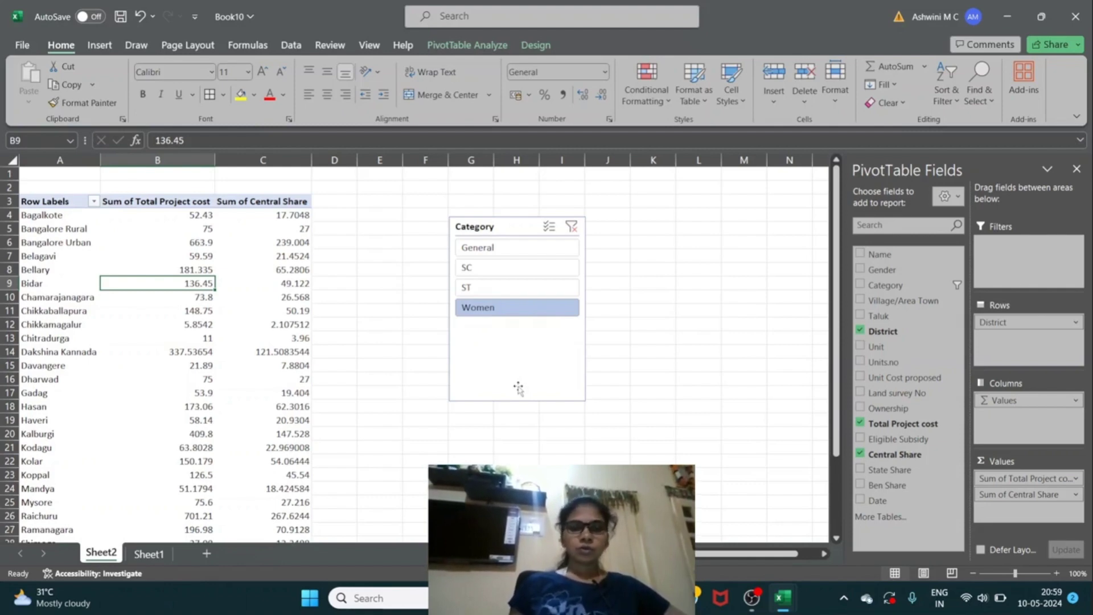
{"action": "left_click", "coordinate": [510, 359]}
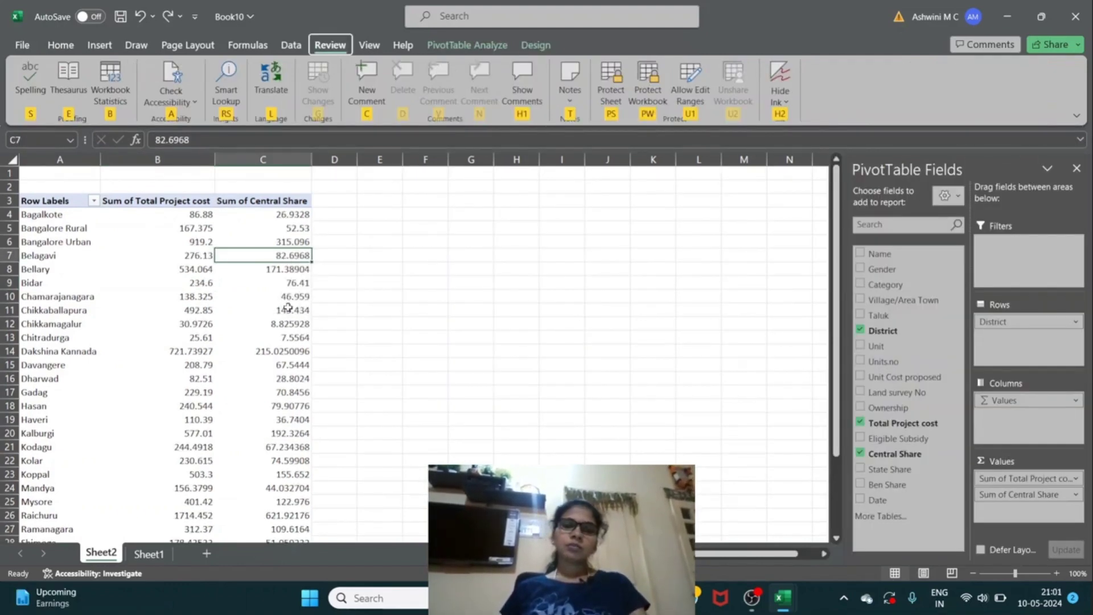
{"action": "left_click", "coordinate": [276, 242]}
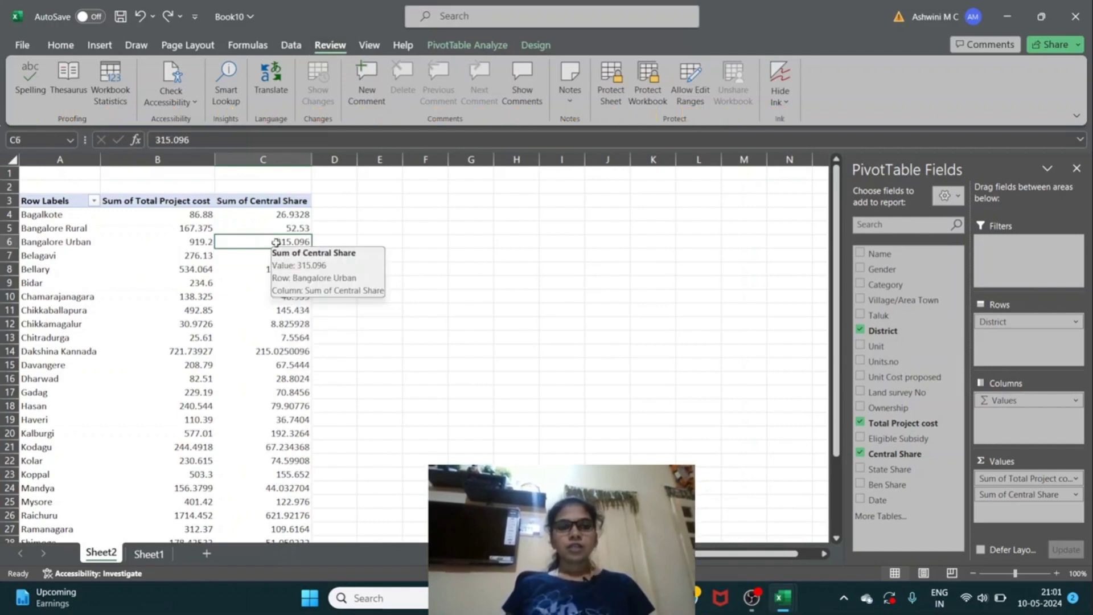
{"action": "left_click", "coordinate": [282, 335]}
{"action": "left_click", "coordinate": [192, 277]}
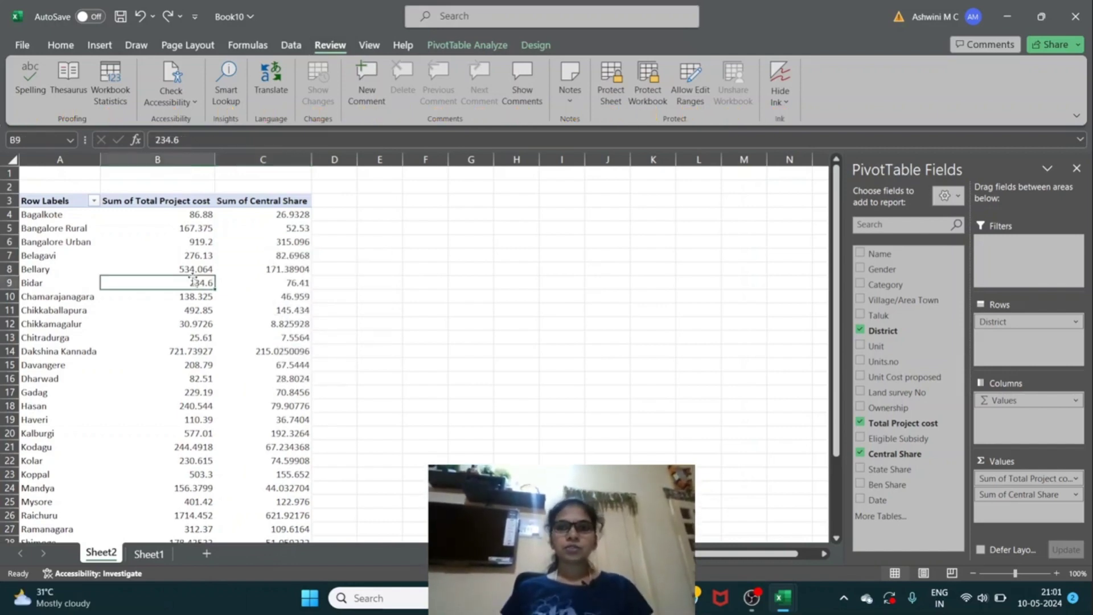
{"action": "left_click", "coordinate": [264, 266]}
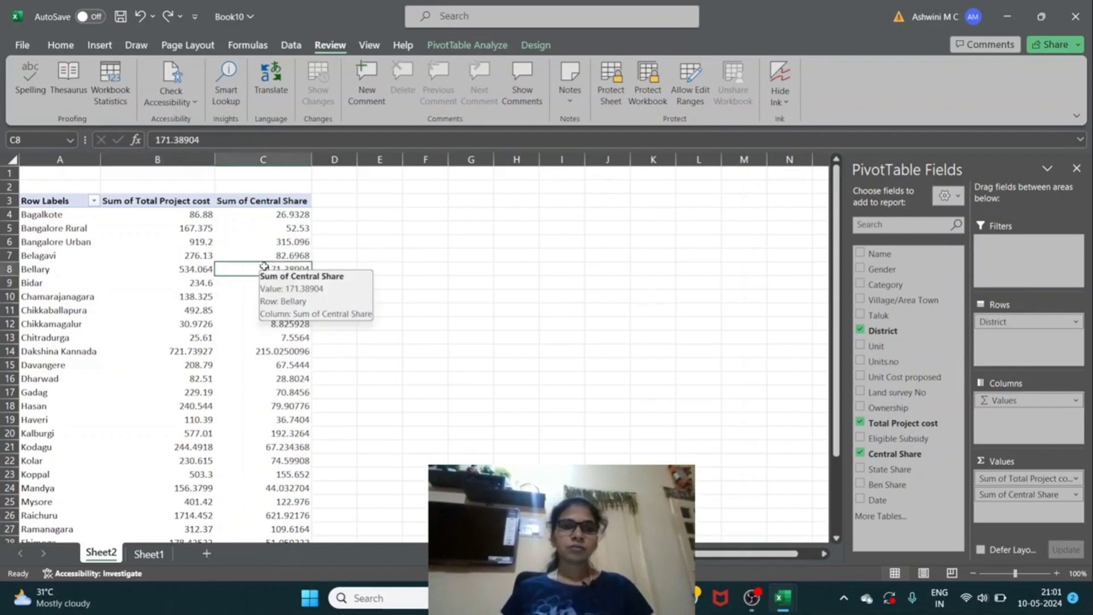
- Insert a Stacked Column PivotChart from the PivotTable and move it clear of the table's data
{"action": "left_click", "coordinate": [473, 47]}
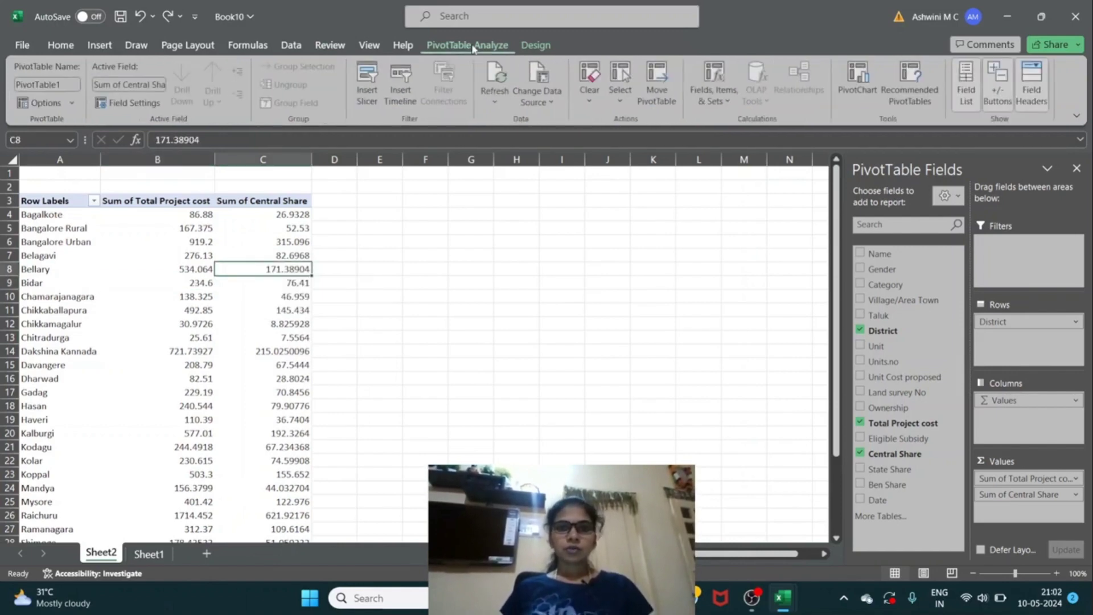
{"action": "left_click", "coordinate": [859, 90]}
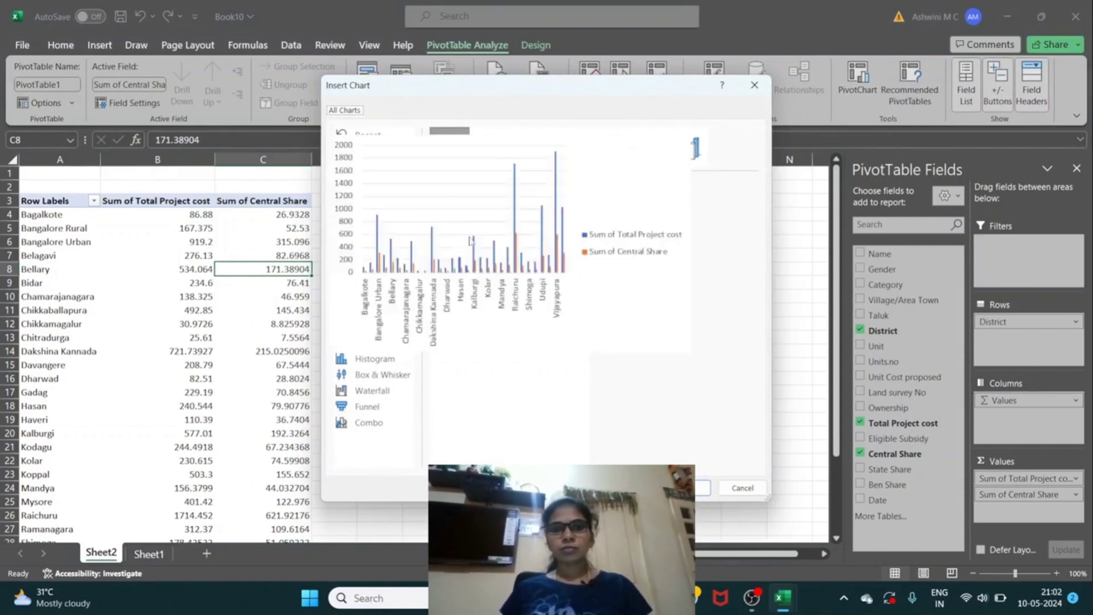
{"action": "left_click", "coordinate": [485, 153]}
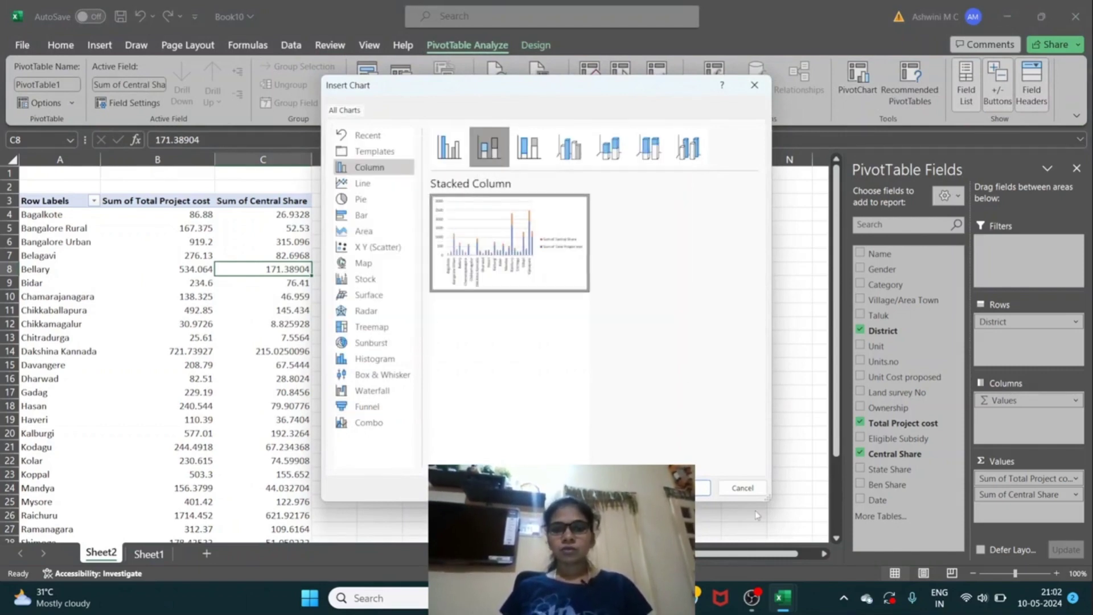
{"action": "left_click", "coordinate": [699, 488]}
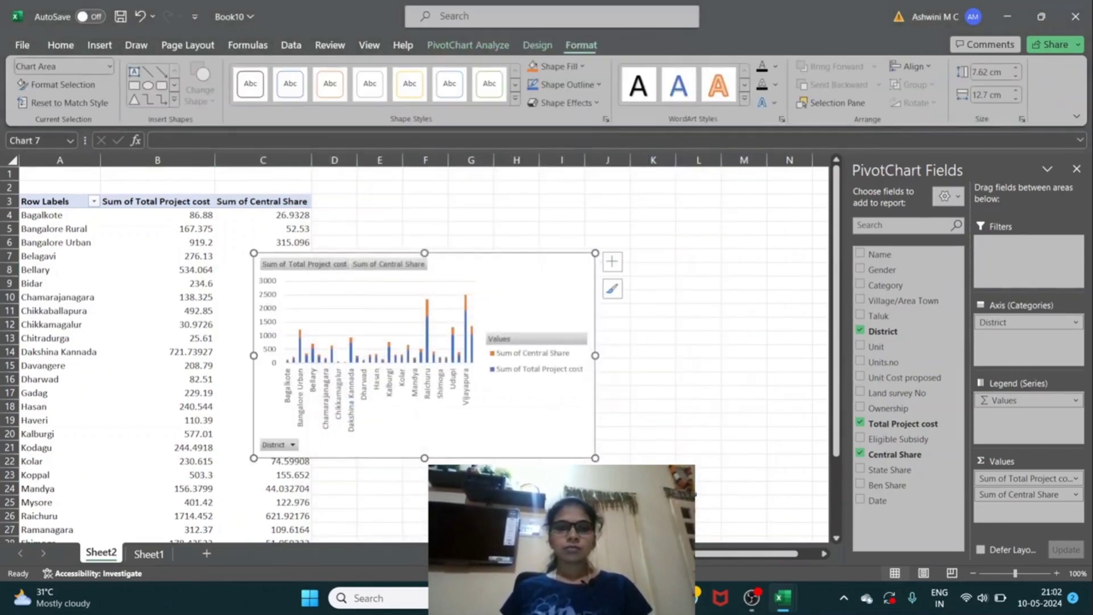
{"action": "left_click_drag", "start_coordinate": [539, 276], "coordinate": [689, 241]}
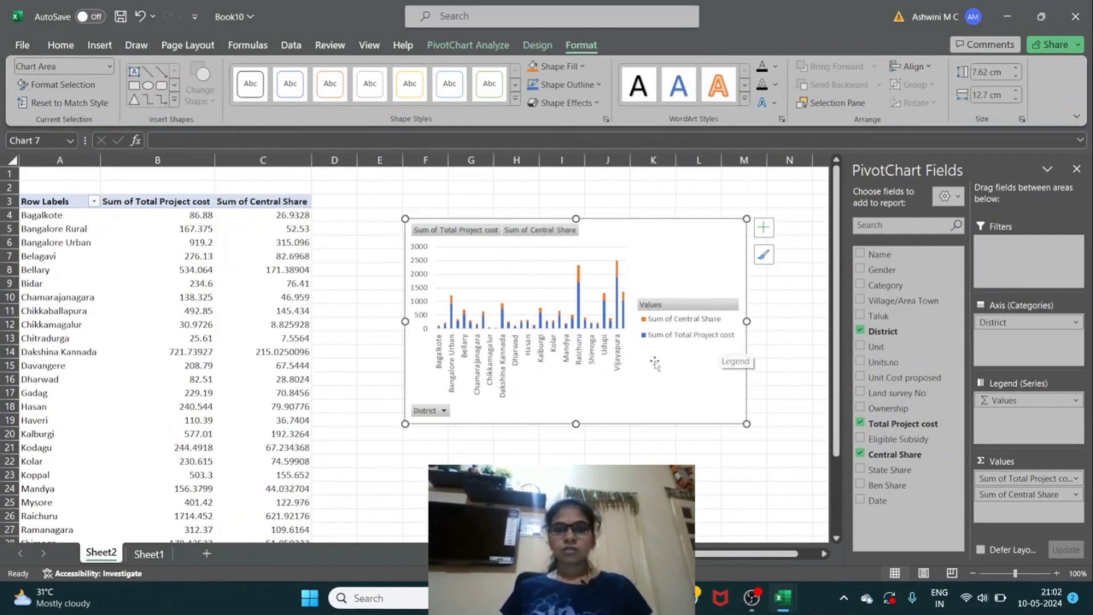
- Filter the PivotChart's District field to Belagavi only and check its project cost and central share in the table
{"action": "left_click", "coordinate": [444, 410]}
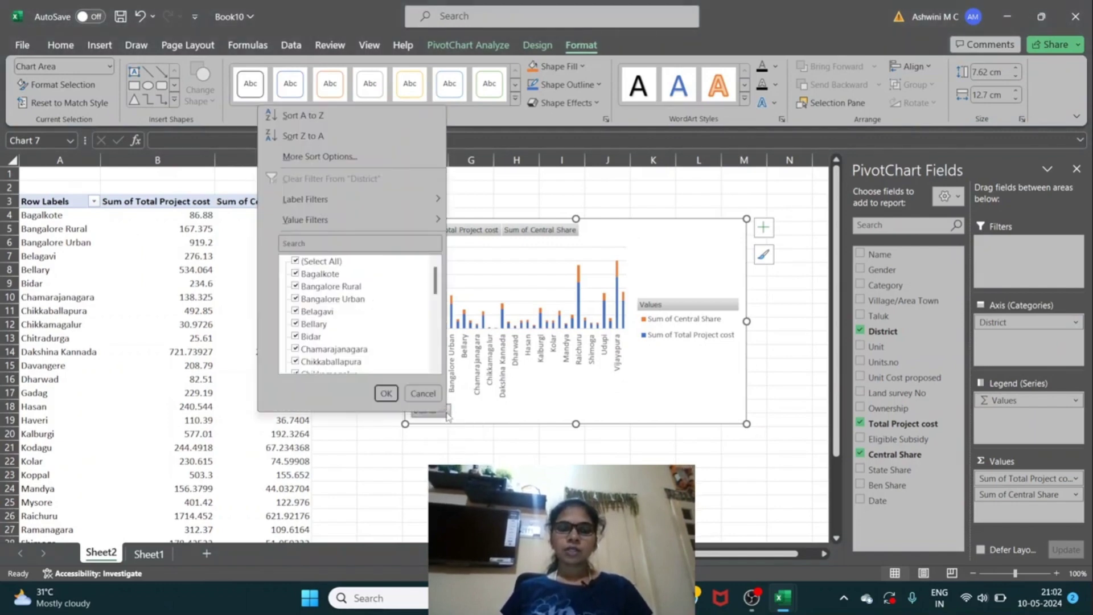
{"action": "left_click", "coordinate": [295, 261]}
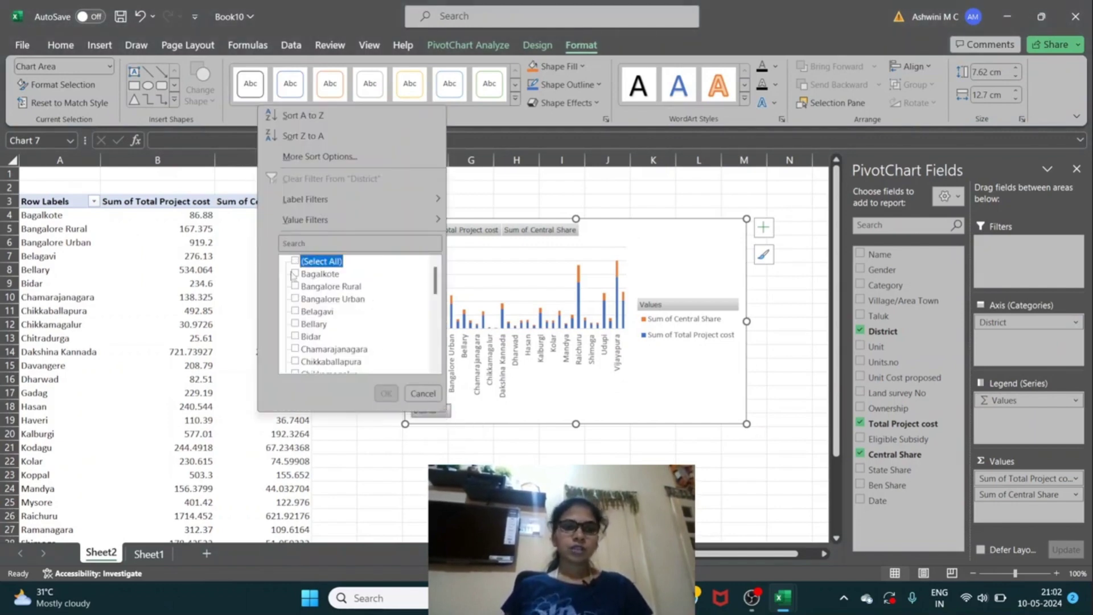
{"action": "left_click", "coordinate": [295, 312]}
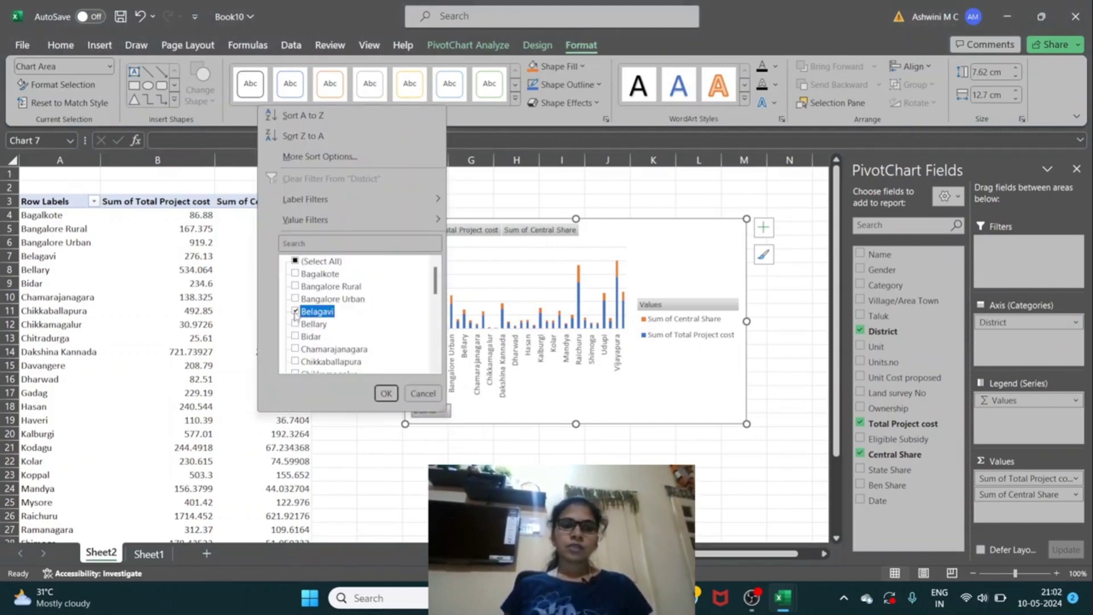
{"action": "left_click", "coordinate": [386, 393]}
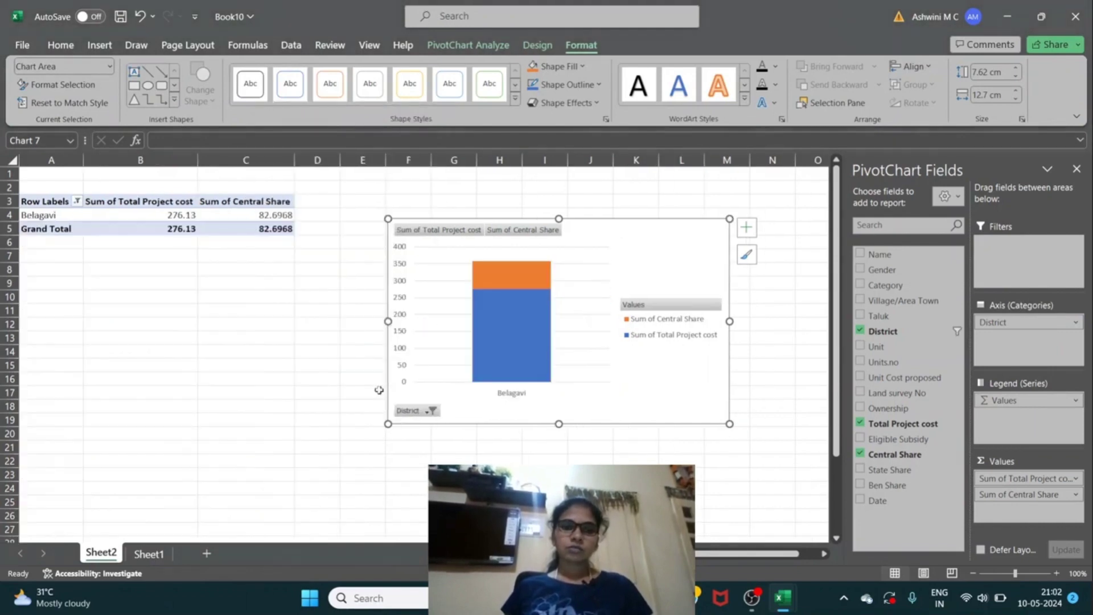
{"action": "left_click", "coordinate": [147, 217]}
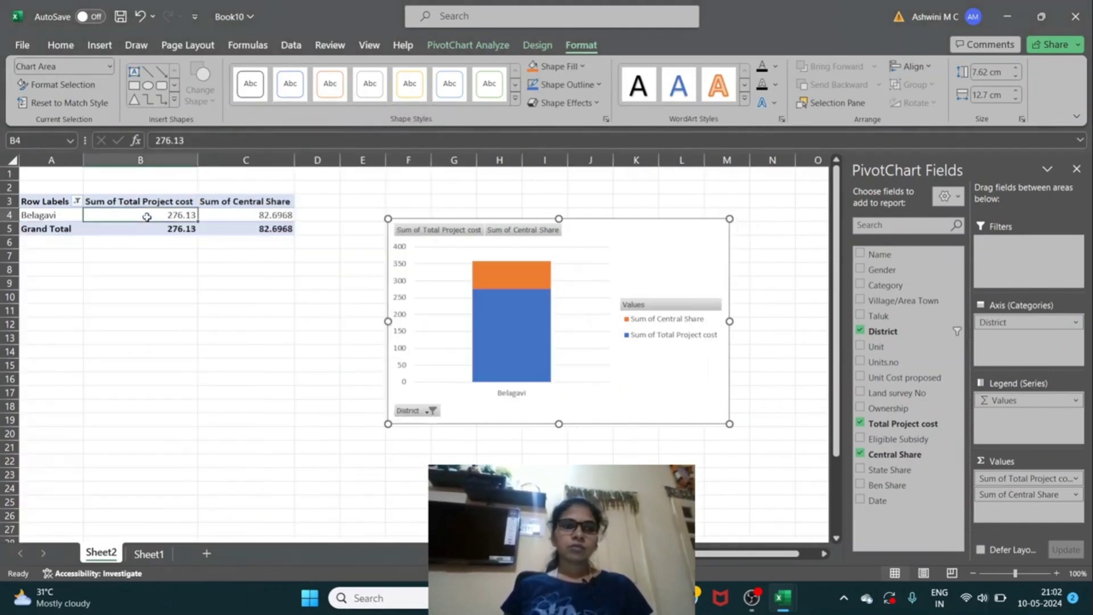
{"action": "left_click", "coordinate": [253, 213]}
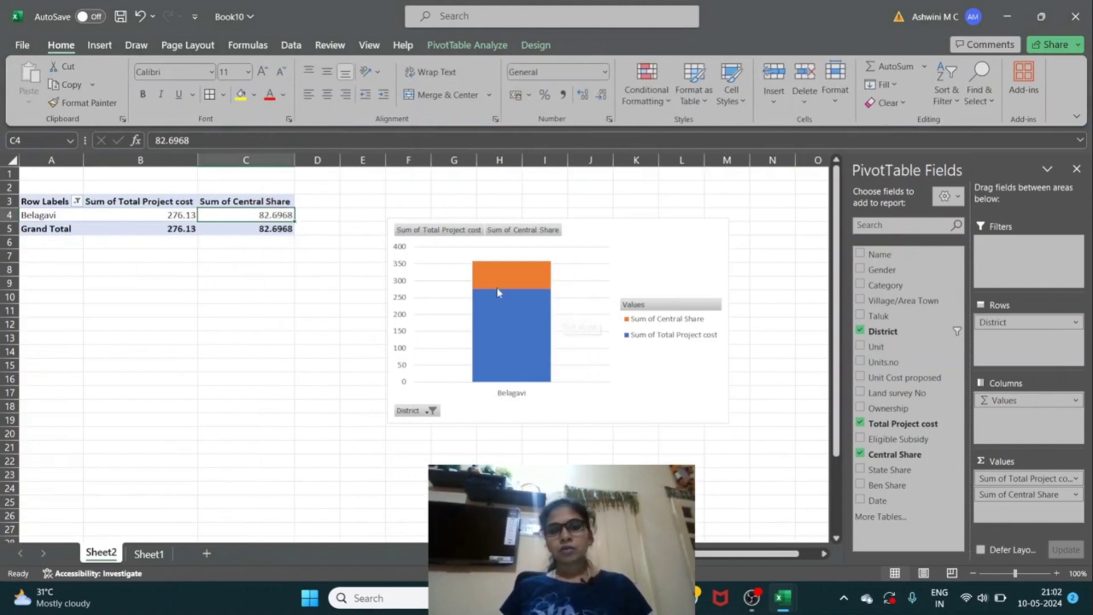
{"action": "mouse_move", "coordinate": [498, 292]}
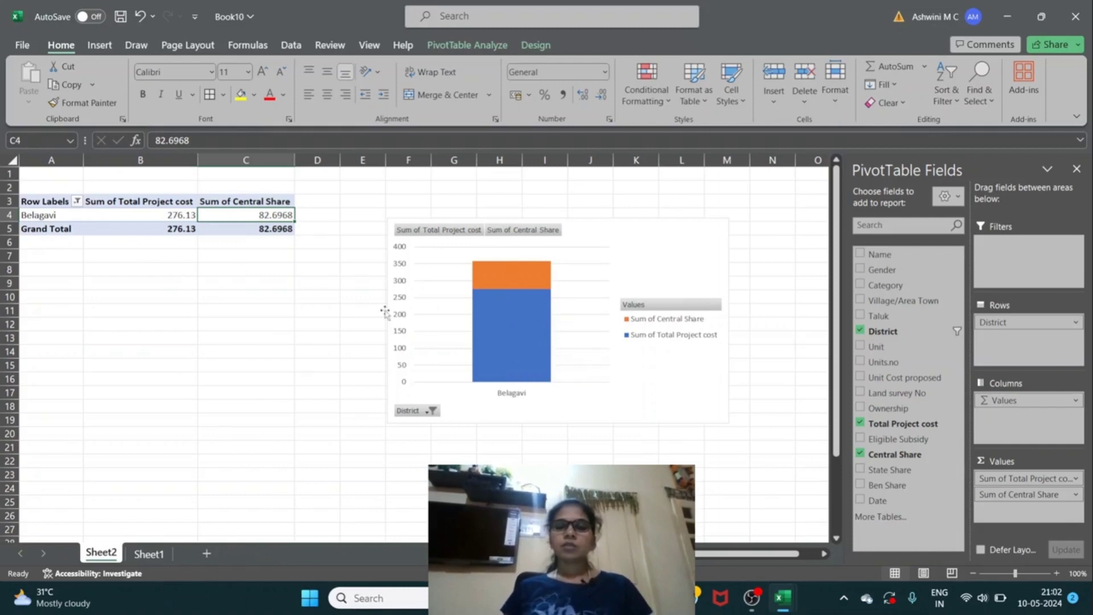
- Remove the Belagavi restriction by selecting all districts in the PivotChart's District filter
{"action": "left_click", "coordinate": [430, 415]}
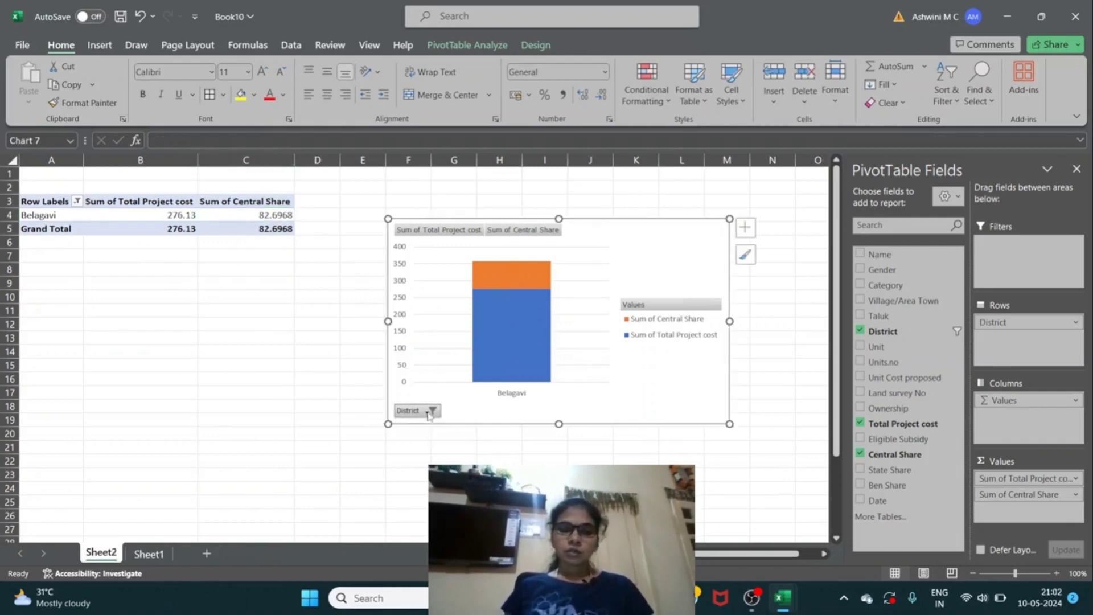
{"action": "left_click", "coordinate": [429, 412]}
{"action": "left_click", "coordinate": [277, 262]}
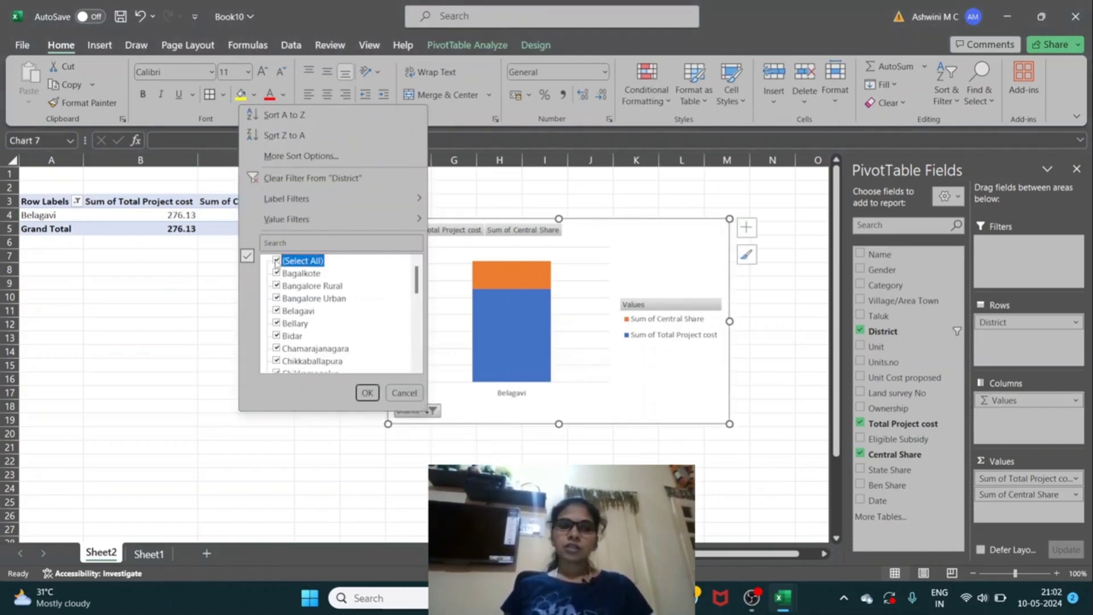
{"action": "left_click", "coordinate": [367, 393]}
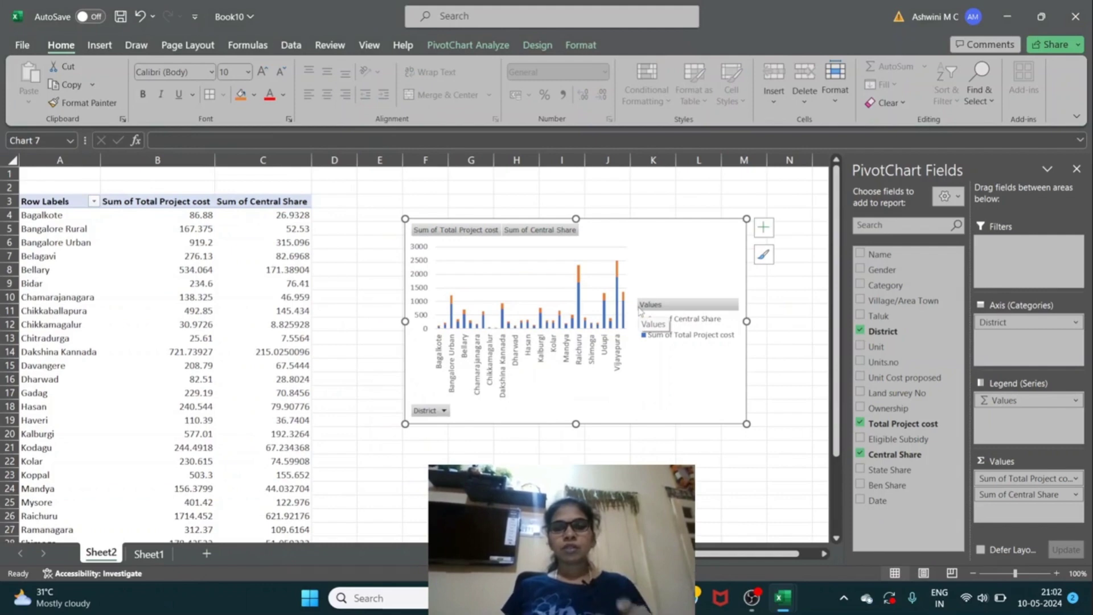
- Add the State Share field to the PivotChart's values after Central Share and check its column in the table
{"action": "left_click", "coordinate": [860, 470]}
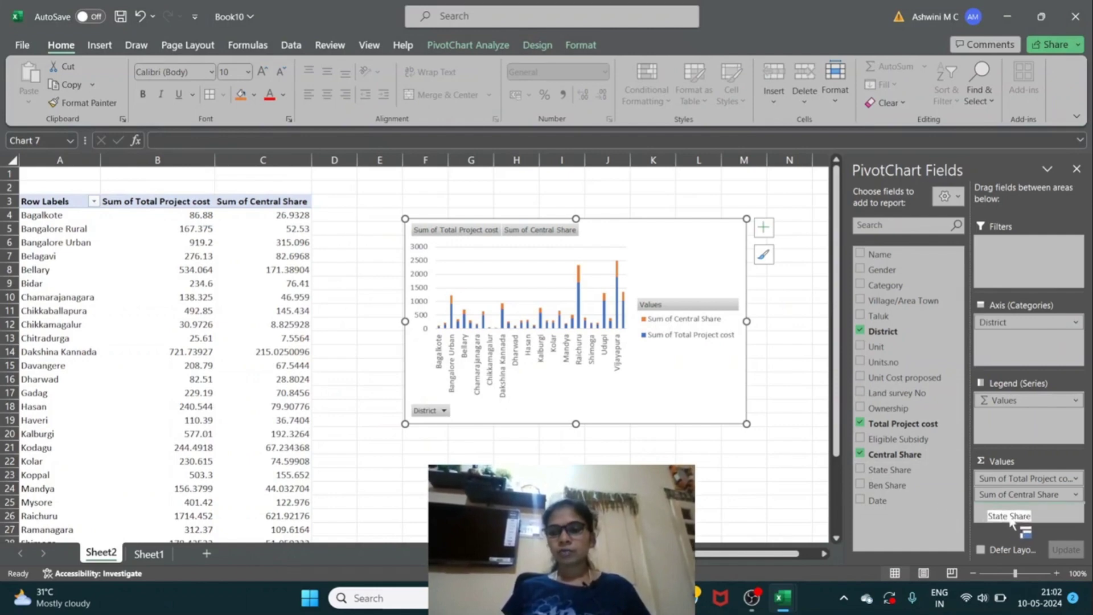
{"action": "left_click", "coordinate": [376, 296]}
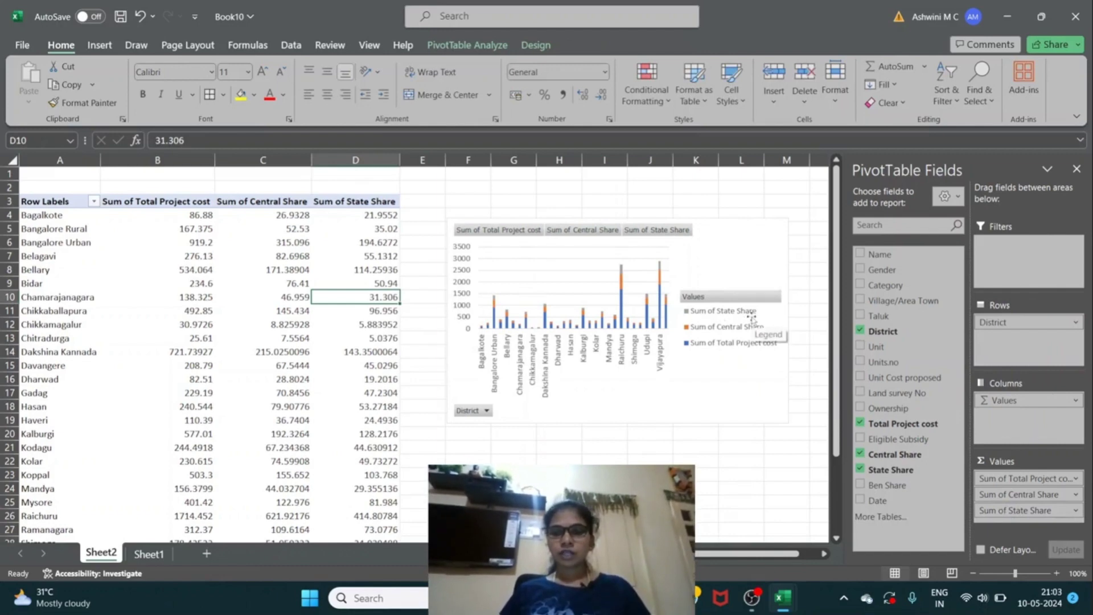
{"action": "left_click", "coordinate": [377, 247]}
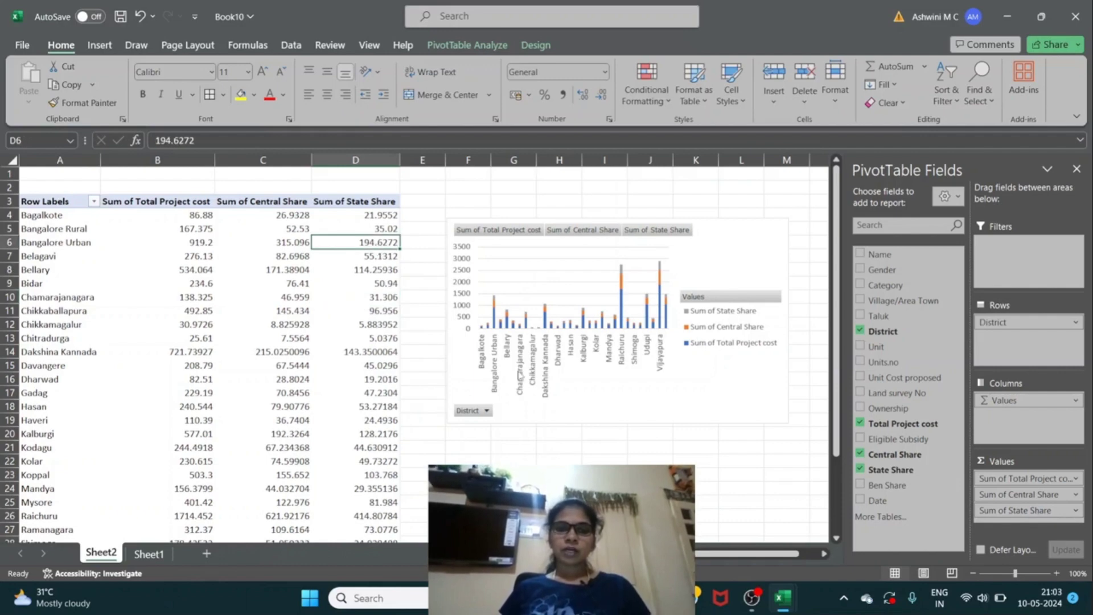
- Filter the PivotChart's District field to Bidar only and check its project cost, central share and state share
{"action": "left_click", "coordinate": [488, 411]}
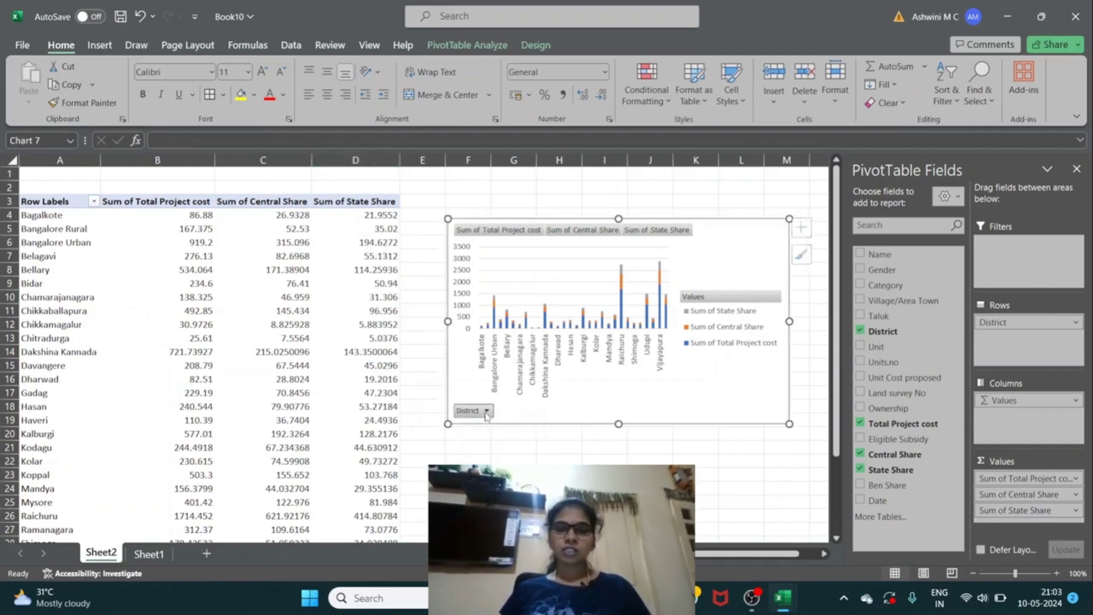
{"action": "left_click", "coordinate": [335, 261]}
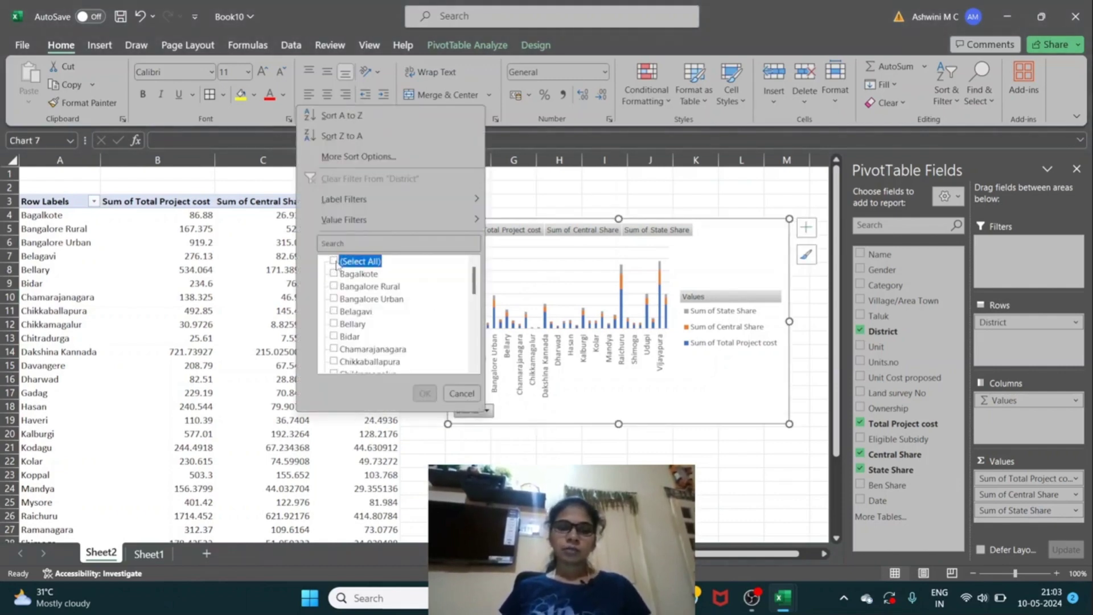
{"action": "left_click", "coordinate": [334, 337]}
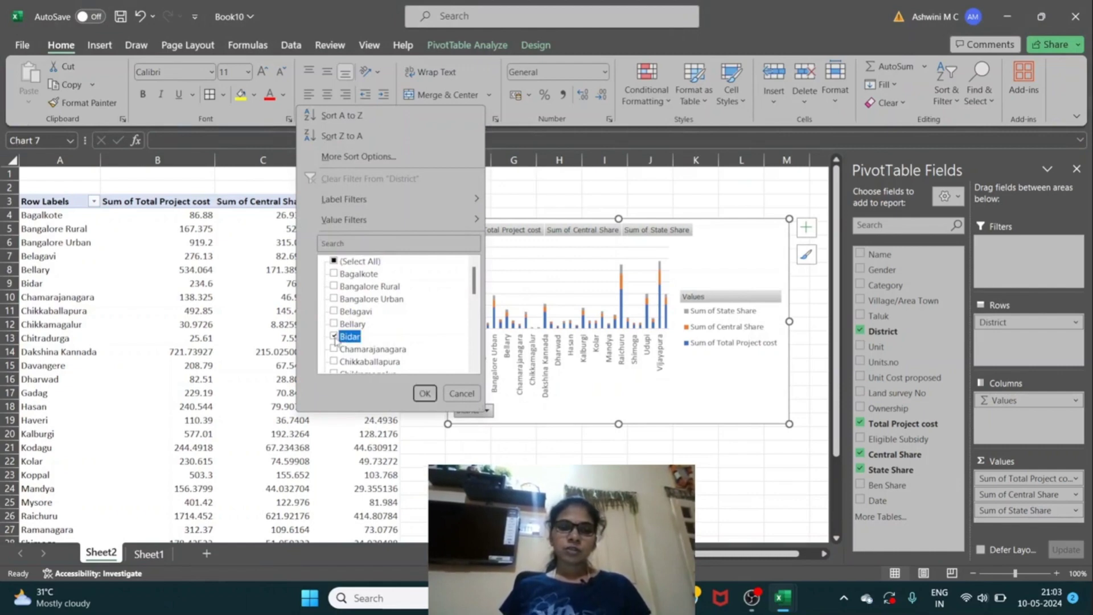
{"action": "left_click", "coordinate": [425, 394]}
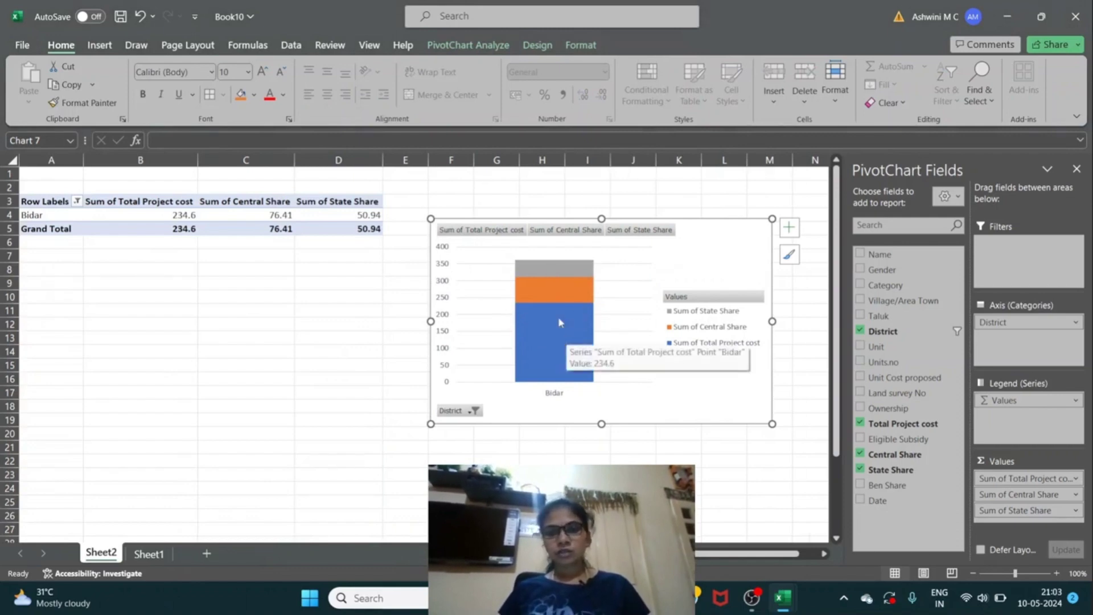
{"action": "left_click", "coordinate": [183, 215]}
{"action": "left_click", "coordinate": [271, 217]}
{"action": "left_click_drag", "start_coordinate": [271, 217], "coordinate": [340, 223]}
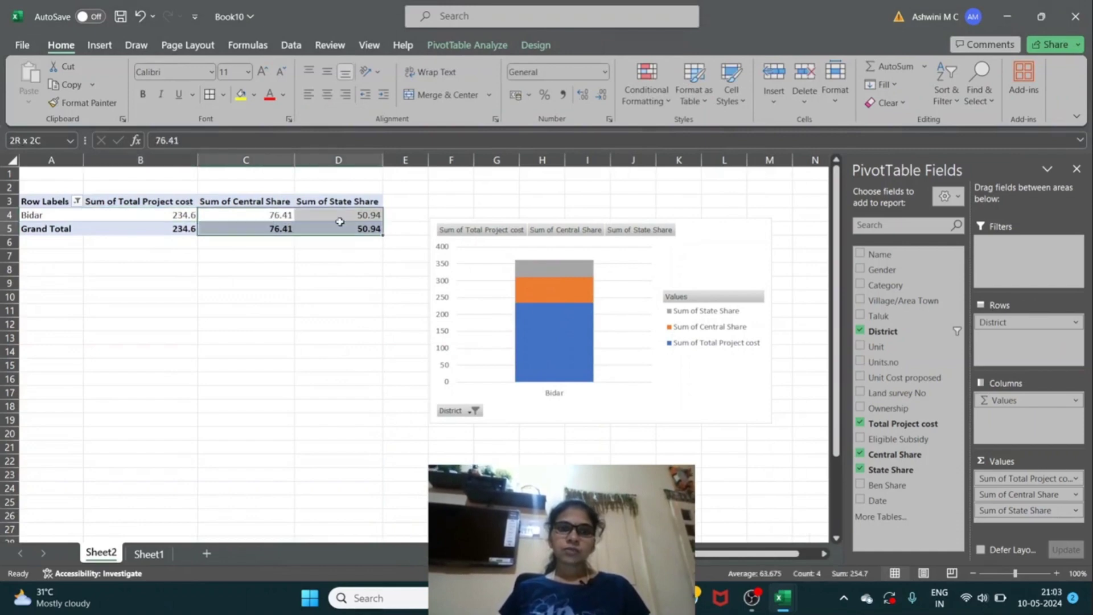
{"action": "left_click", "coordinate": [340, 218]}
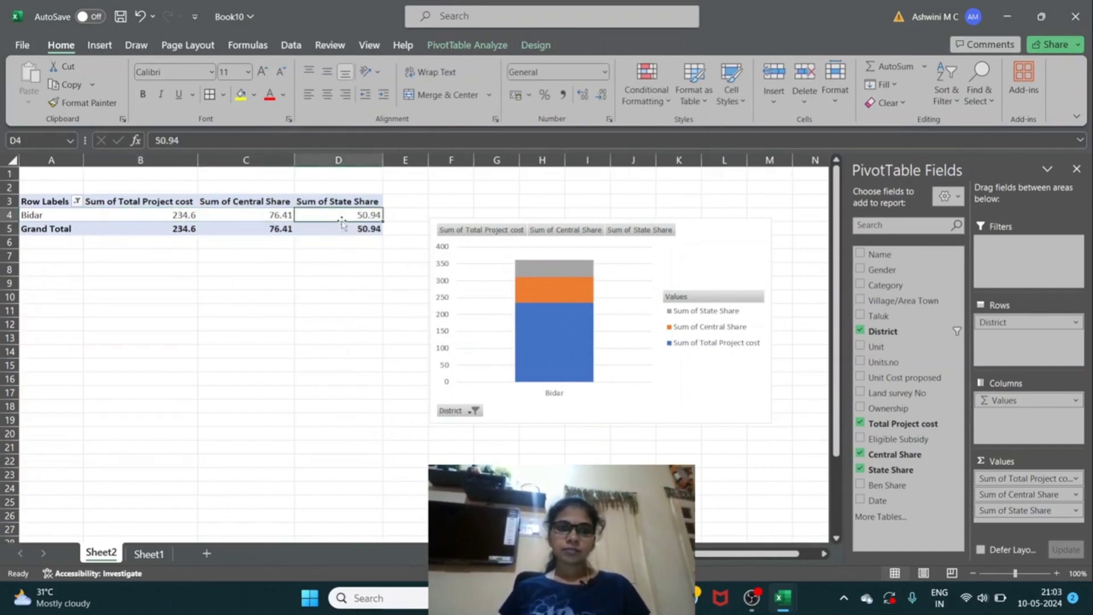
- Select all districts again in the PivotChart's District filter to replace the Bidar filter
{"action": "left_click", "coordinate": [474, 411]}
{"action": "left_click", "coordinate": [333, 263]}
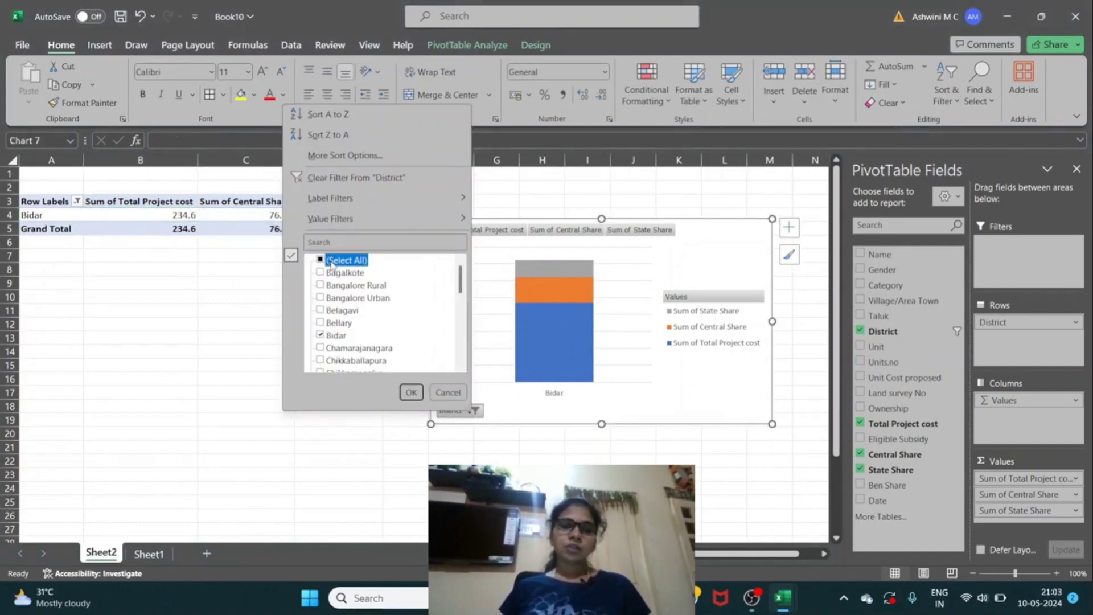
{"action": "left_click", "coordinate": [320, 261]}
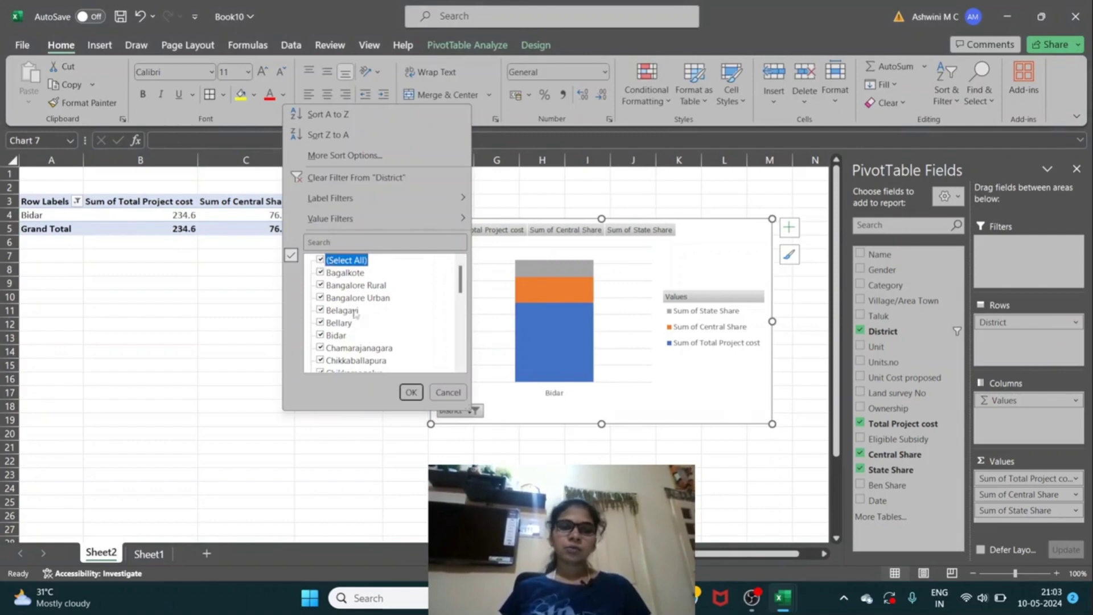
{"action": "left_click", "coordinate": [411, 391]}
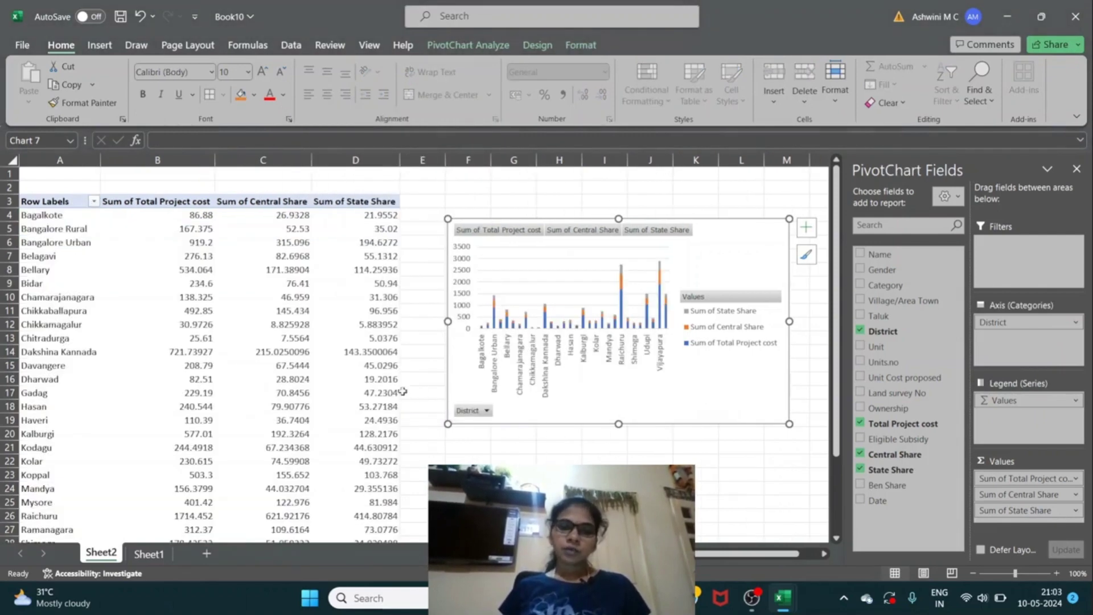
{"action": "left_click", "coordinate": [328, 347]}
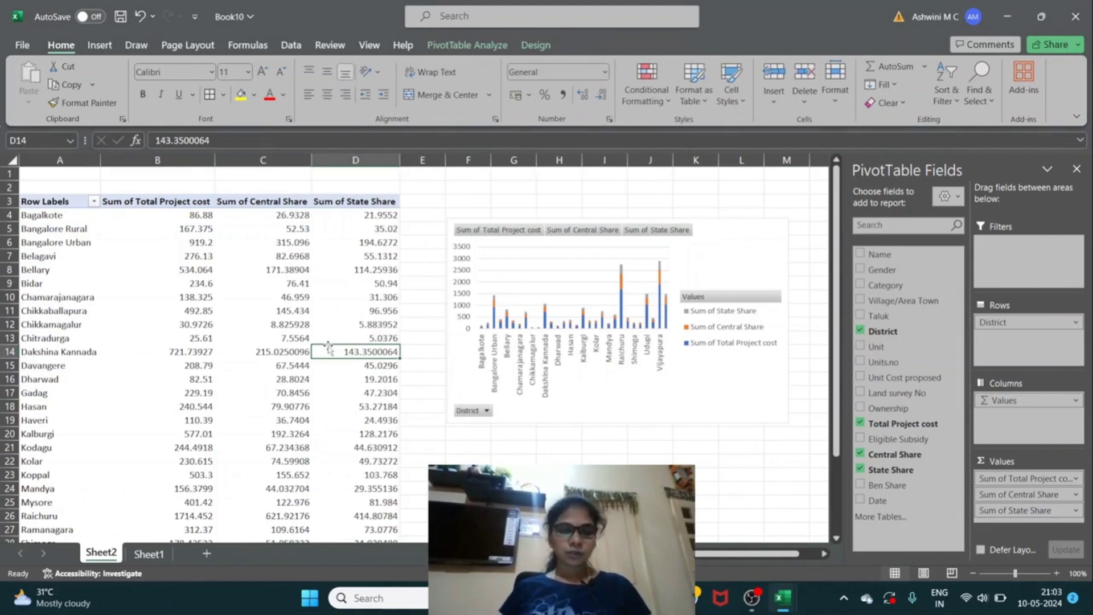
- Undo the district filters, the State Share addition and the insertion of the PivotChart
{"action": "left_click", "coordinate": [722, 267]}
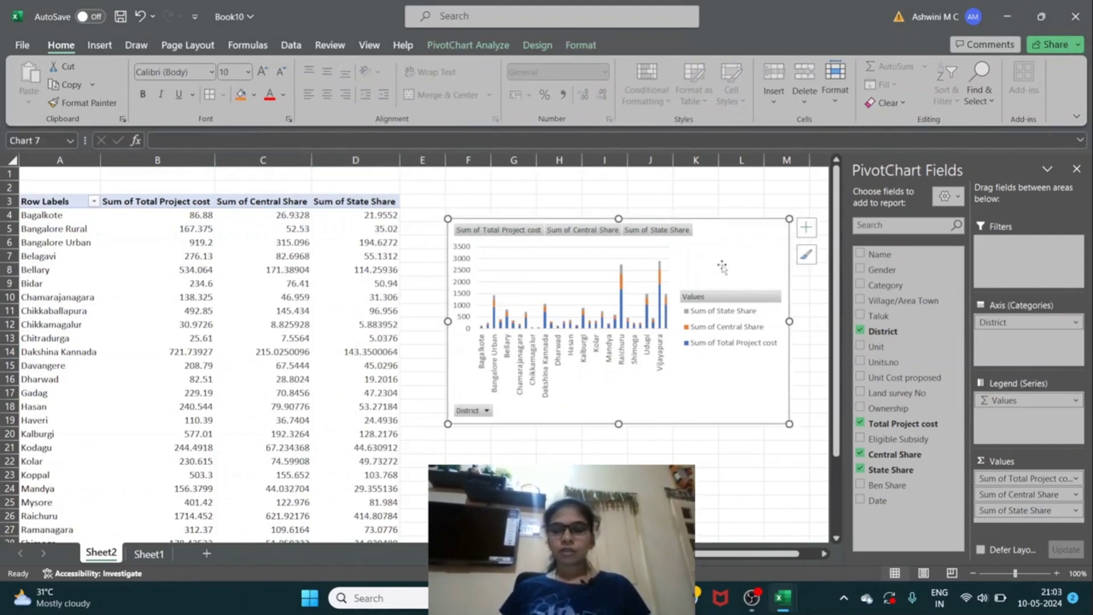
{"action": "key", "text": "ctrl+z"}
{"action": "key", "text": "ctrl+z"}
{"action": "key", "text": "ctrl+z"}
{"action": "key", "text": "ctrl+z"}
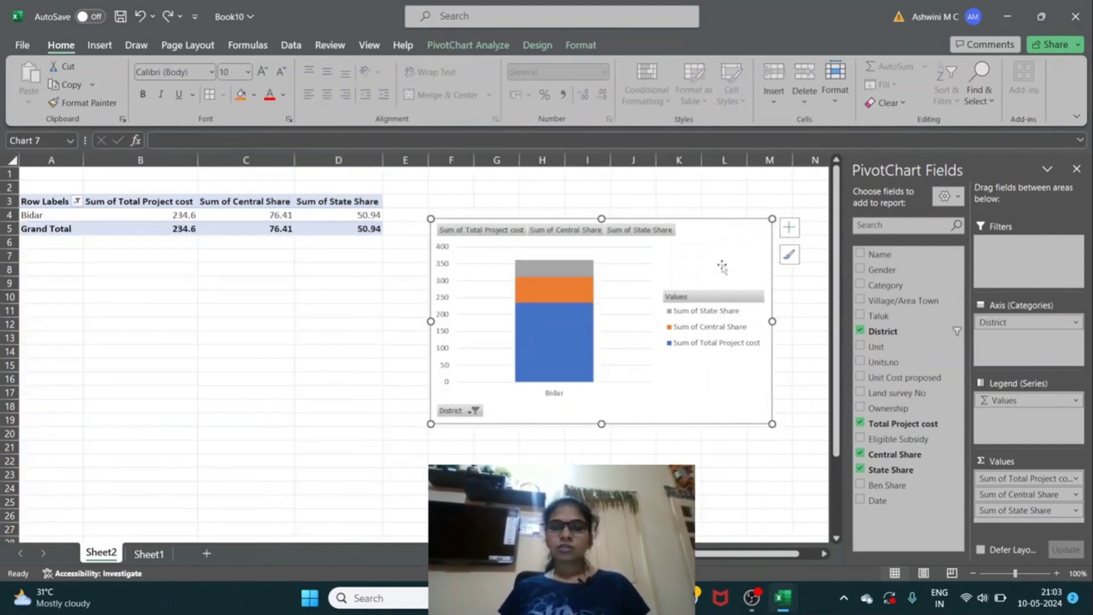
{"action": "key", "text": "ctrl+z"}
{"action": "key", "text": "ctrl+z"}
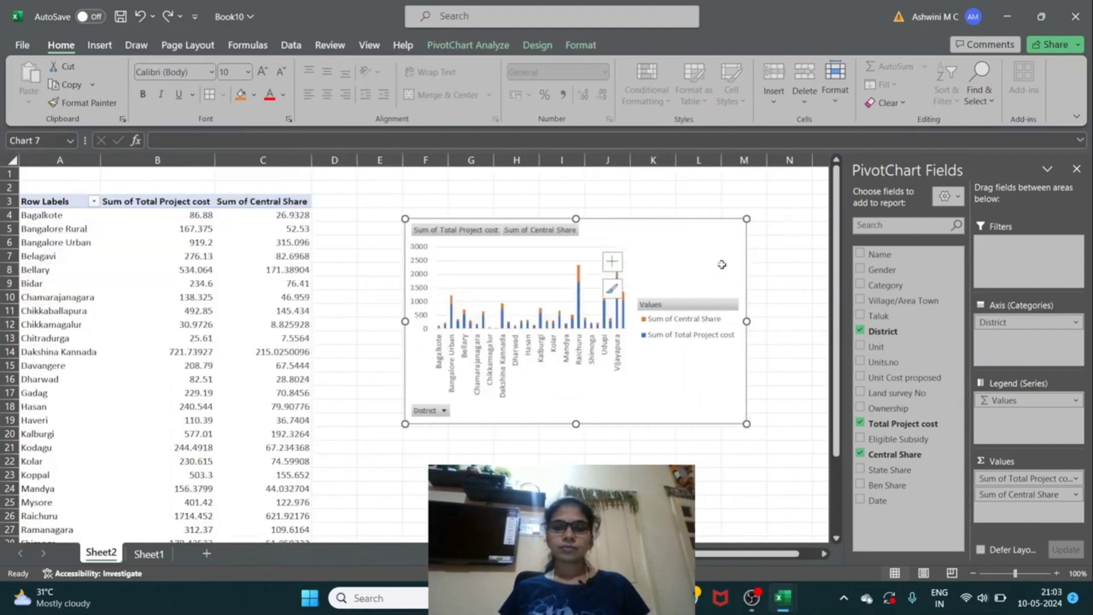
{"action": "left_click", "coordinate": [283, 231]}
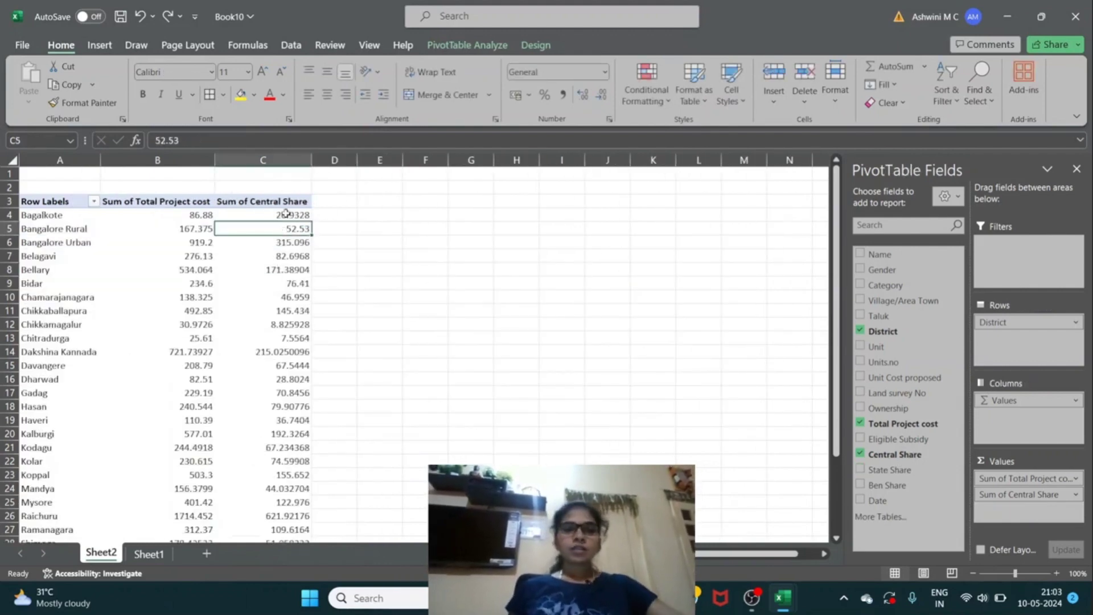
{"action": "left_click", "coordinate": [232, 202]}
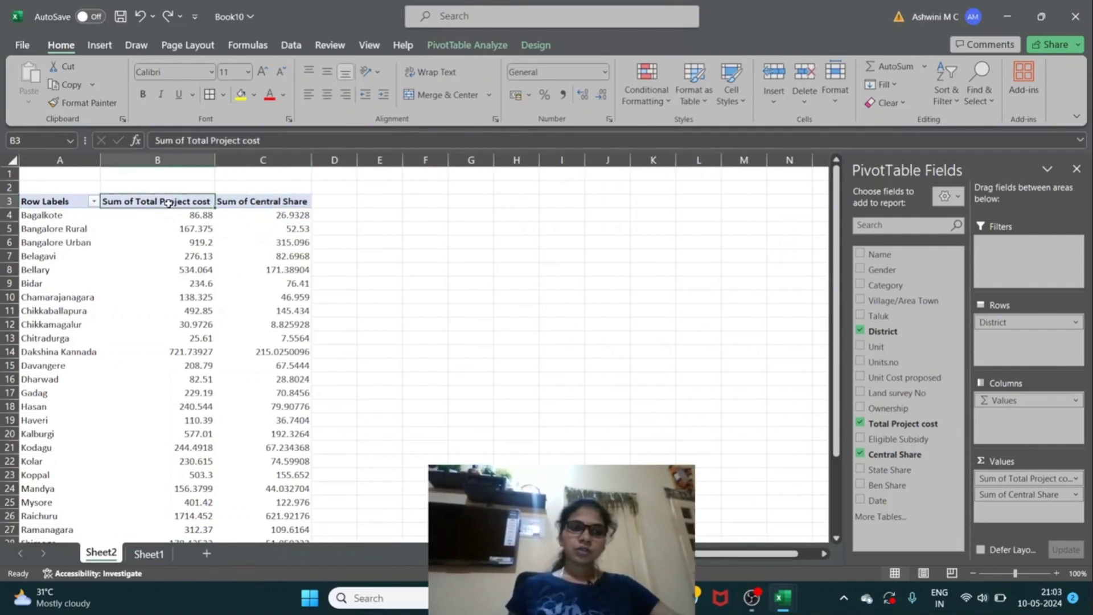
{"action": "left_click", "coordinate": [343, 201]}
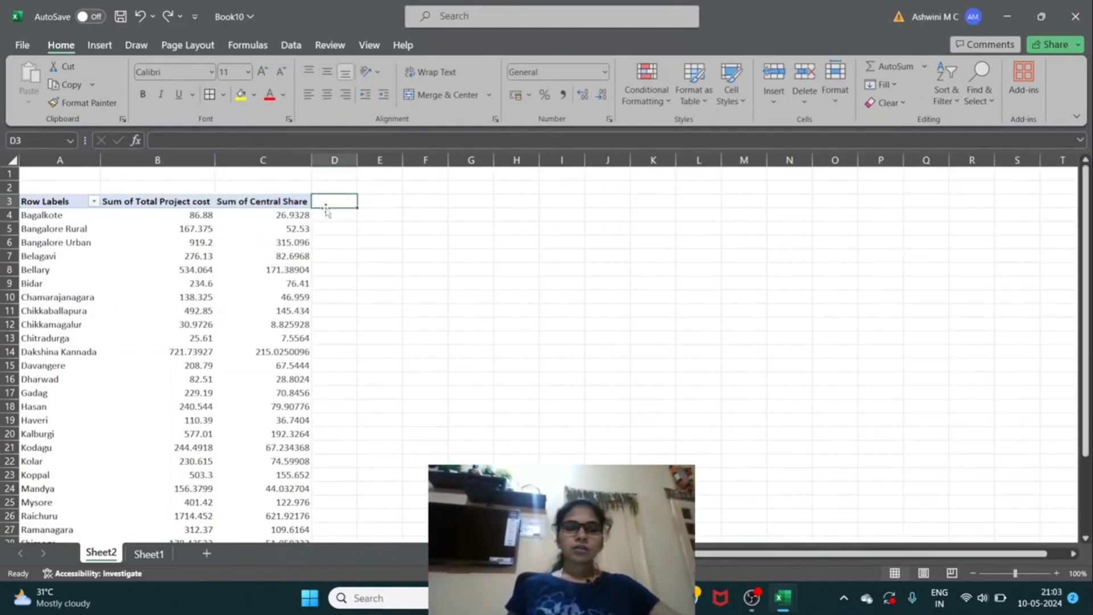
{"action": "left_click", "coordinate": [282, 228]}
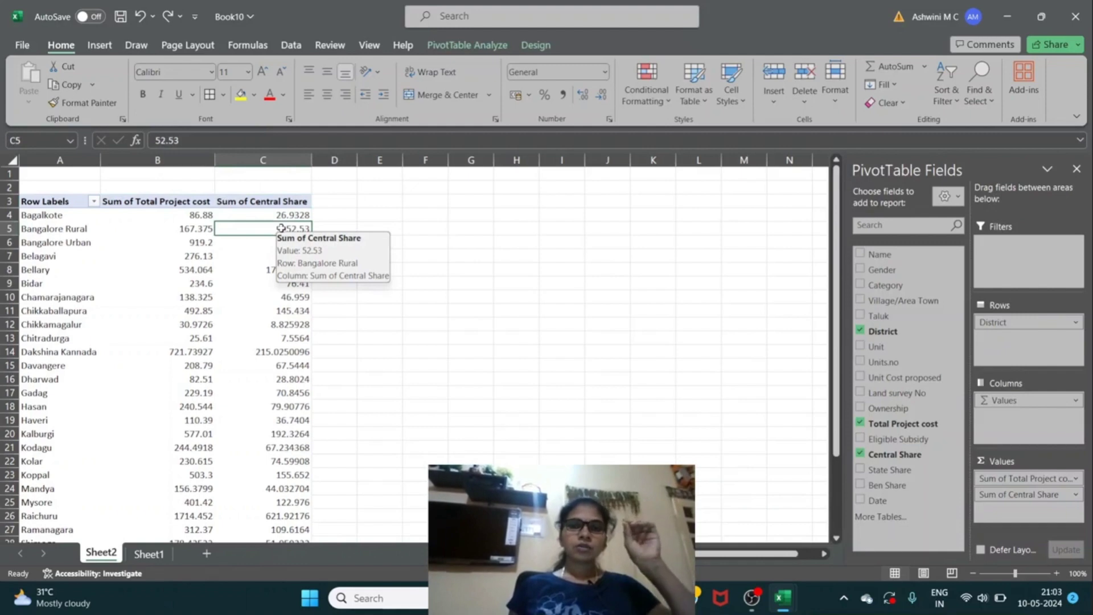
{"action": "left_click", "coordinate": [338, 203]}
{"action": "left_click", "coordinate": [289, 231]}
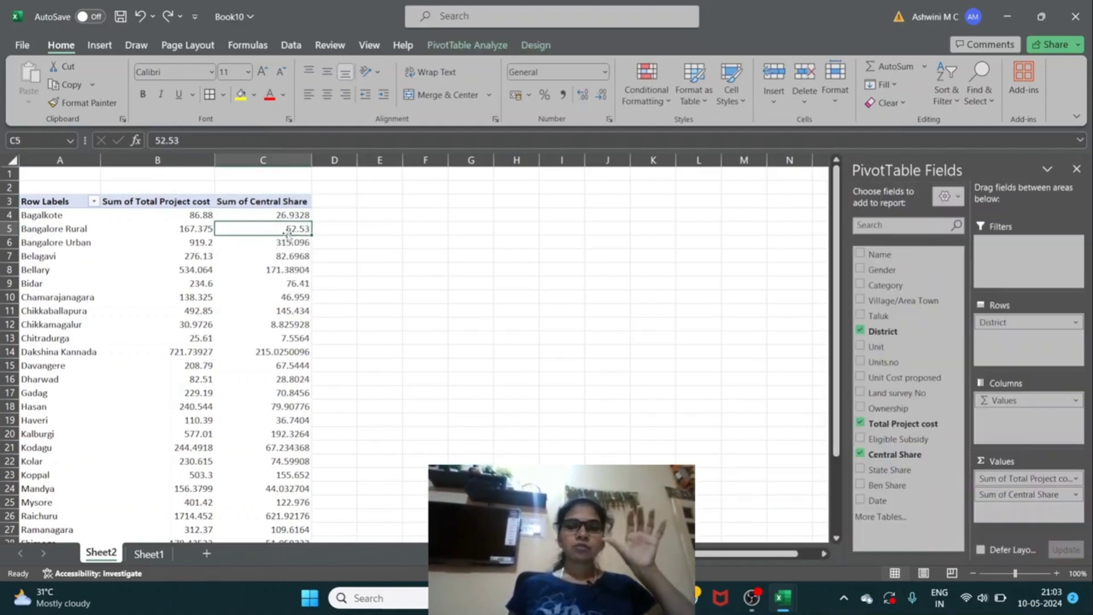
{"action": "left_click", "coordinate": [336, 212]}
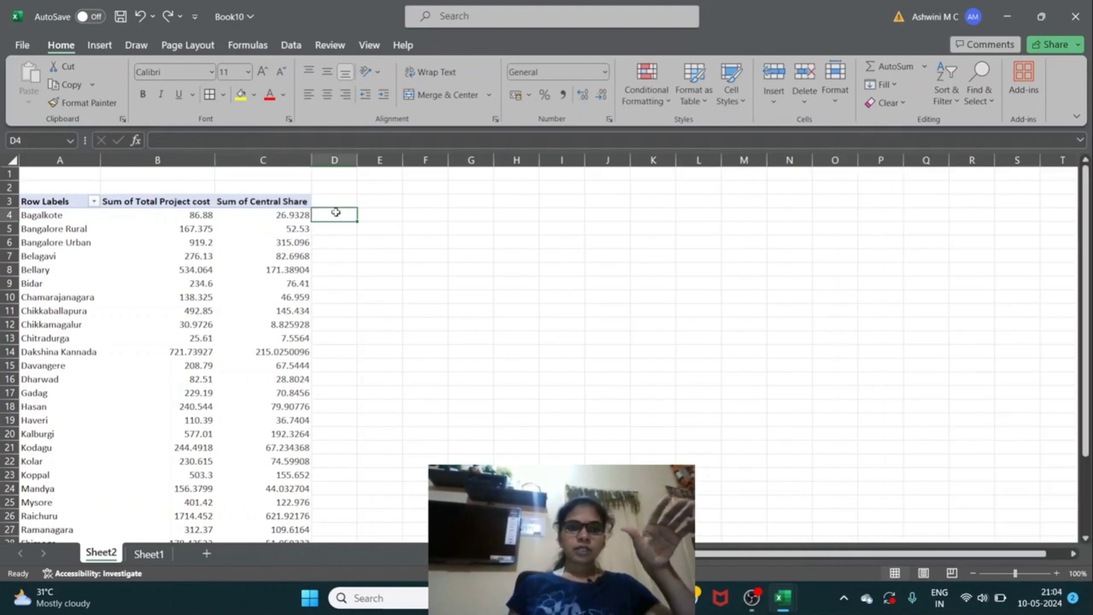
- Start a calculated field for the district PivotTable and name it New
{"action": "left_click", "coordinate": [296, 249]}
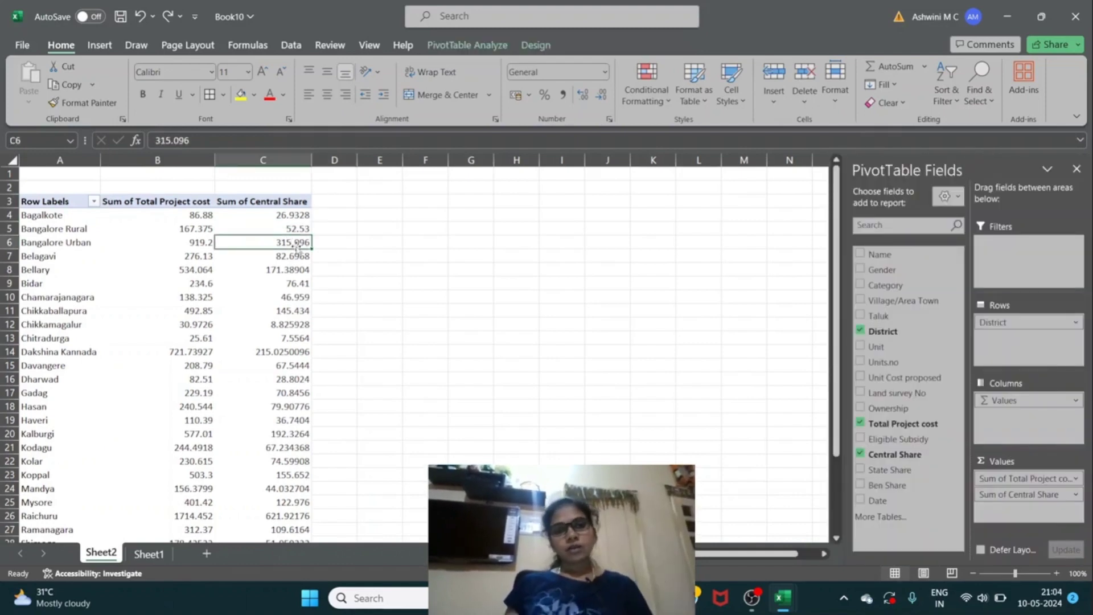
{"action": "left_click", "coordinate": [477, 45]}
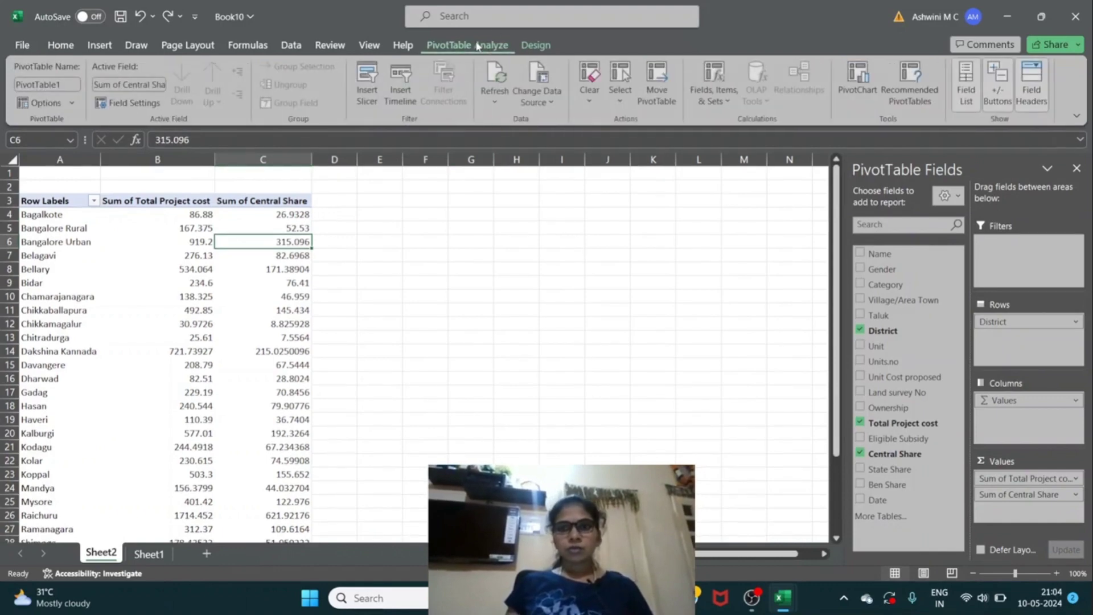
{"action": "left_click", "coordinate": [726, 97]}
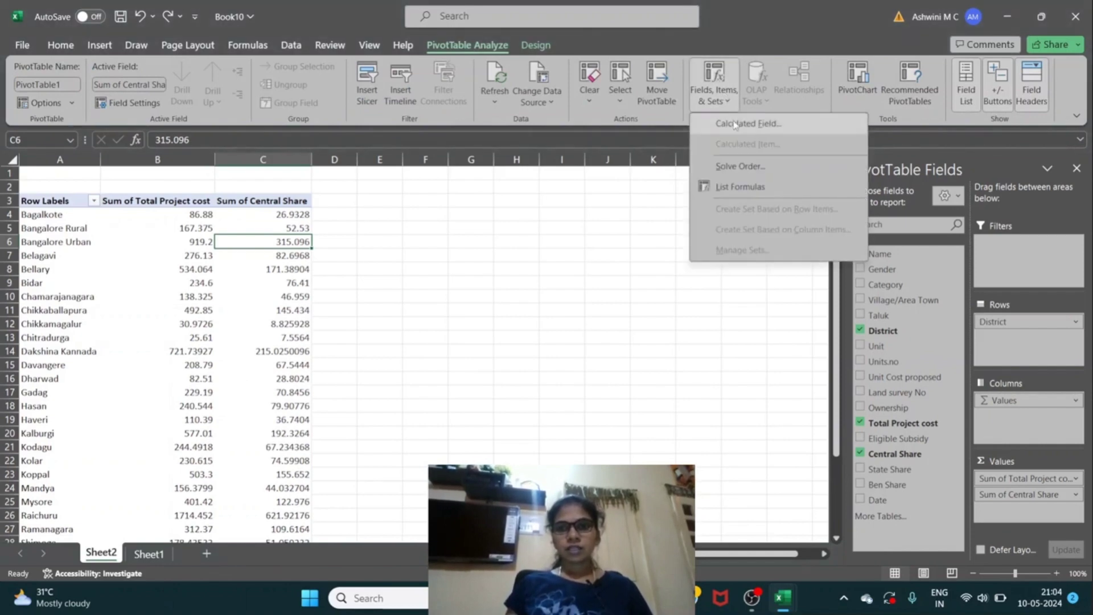
{"action": "left_click", "coordinate": [734, 124]}
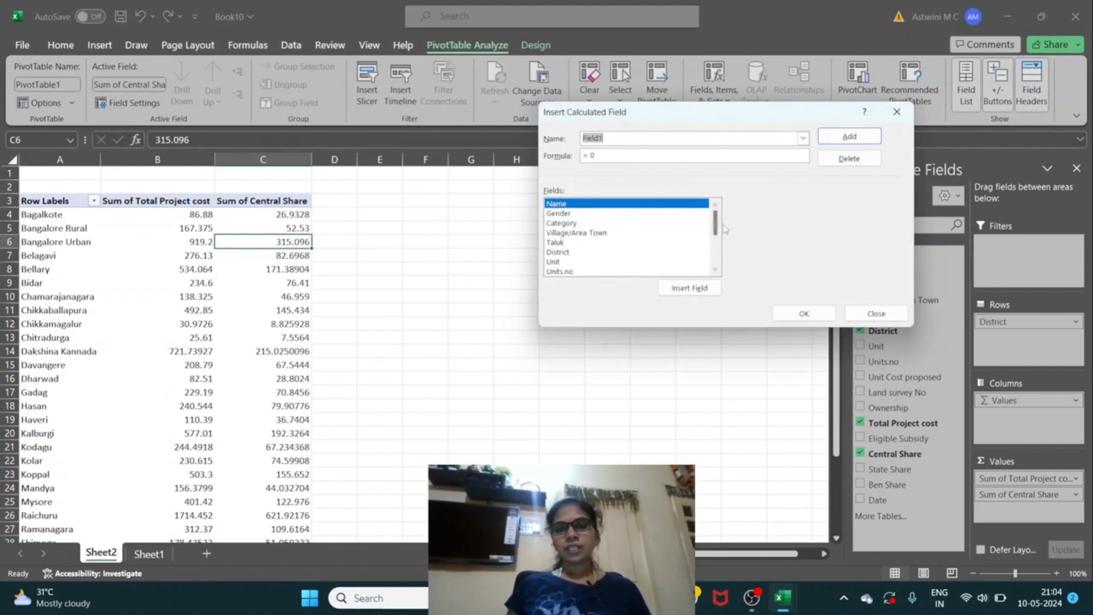
{"action": "mouse_move", "coordinate": [716, 225]}
{"action": "left_mouse_down"}
{"action": "mouse_move", "coordinate": [715, 259]}
{"action": "mouse_move", "coordinate": [716, 212]}
{"action": "left_mouse_up"}
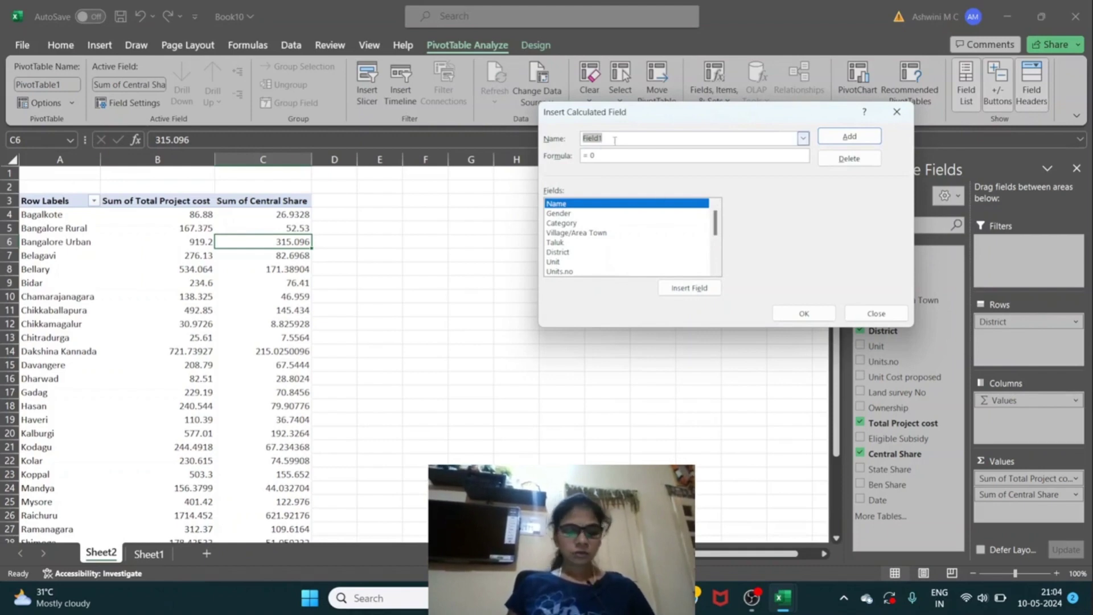
{"action": "type", "text": "New"}
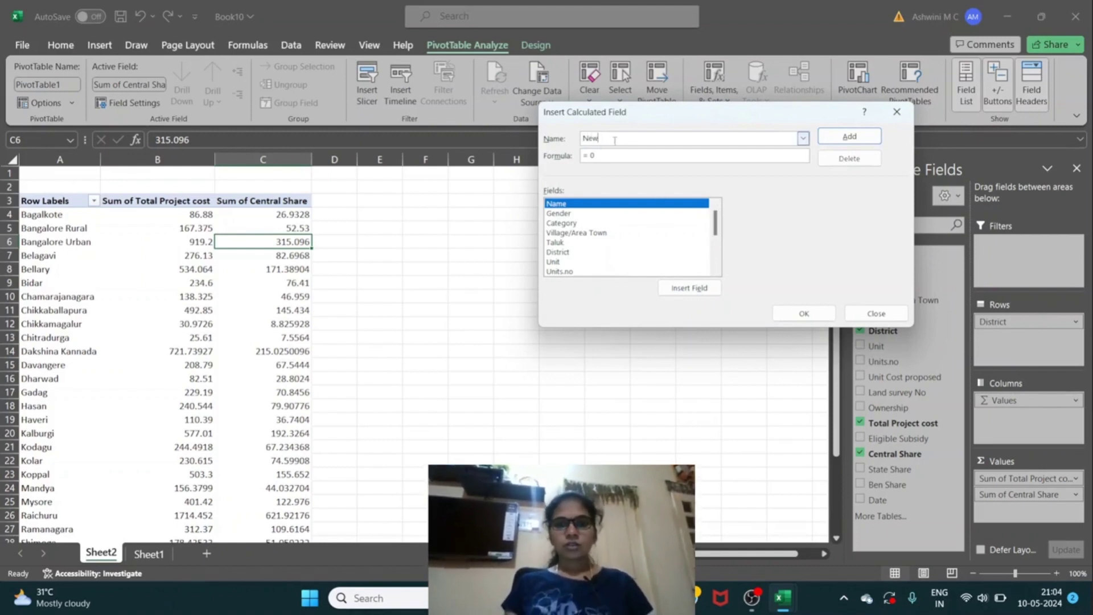
- Set the New field's formula to 'Total Project cost' - 'Central Share' and insert the field into the PivotTable
{"action": "left_click", "coordinate": [605, 155]}
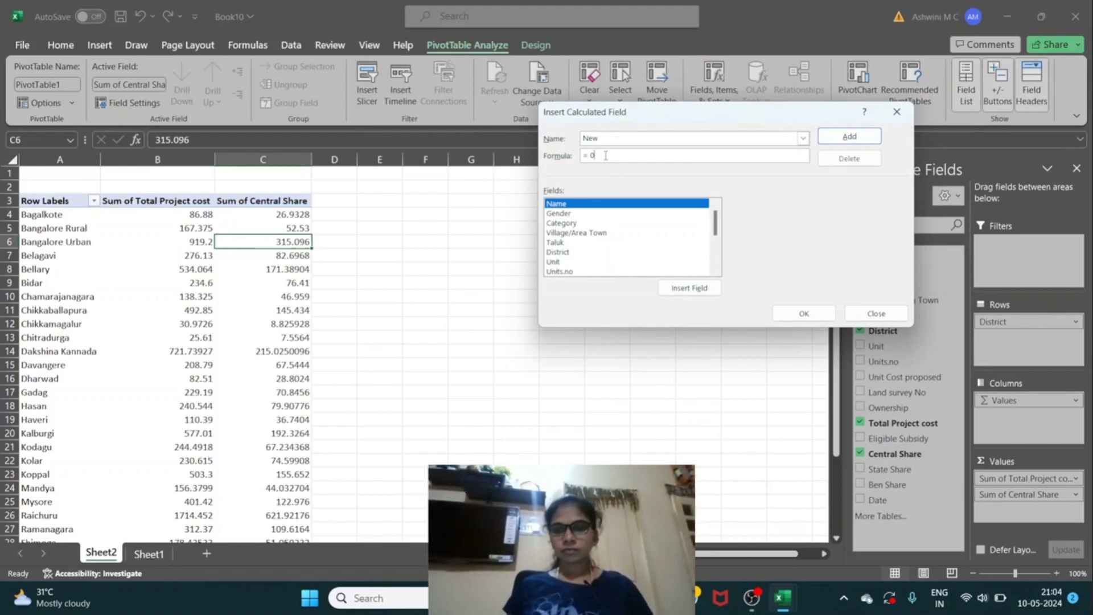
{"action": "key", "text": "BackSpace"}
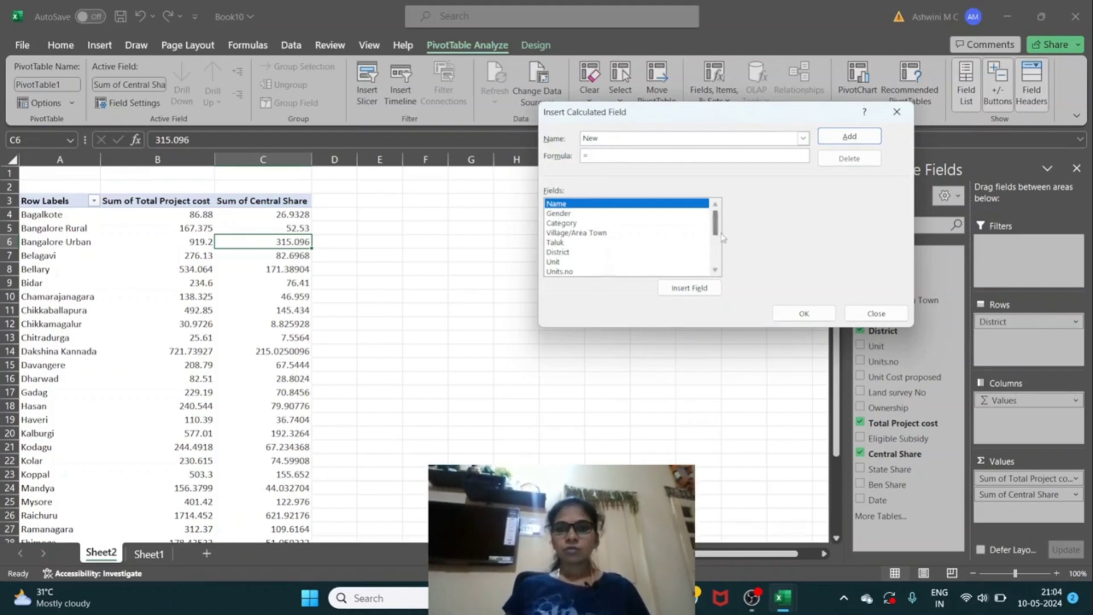
{"action": "left_click_drag", "start_coordinate": [715, 224], "coordinate": [718, 271]}
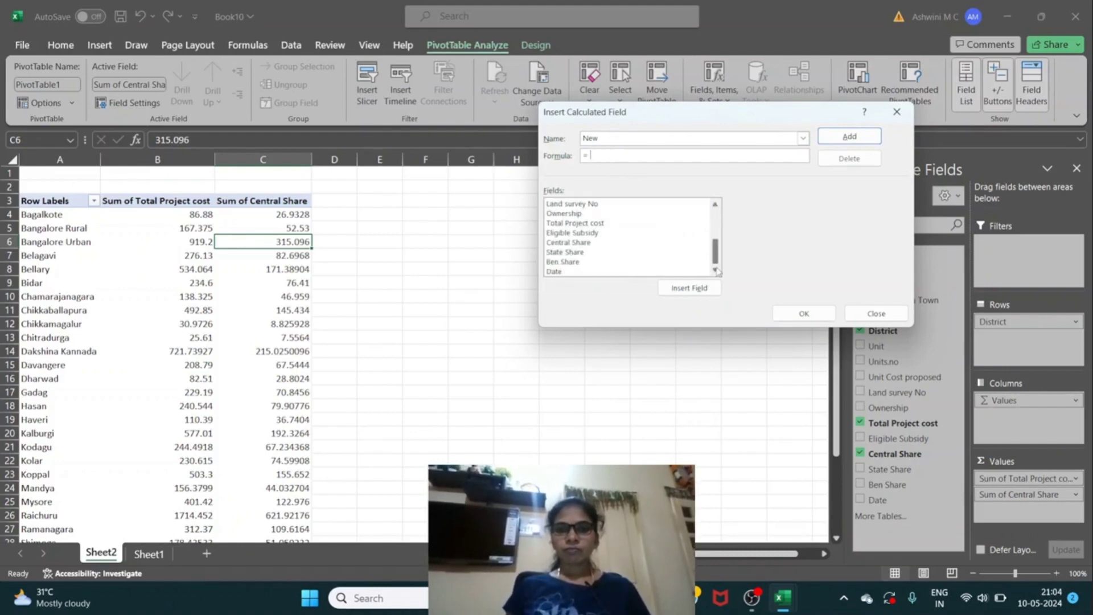
{"action": "double_click", "coordinate": [579, 224]}
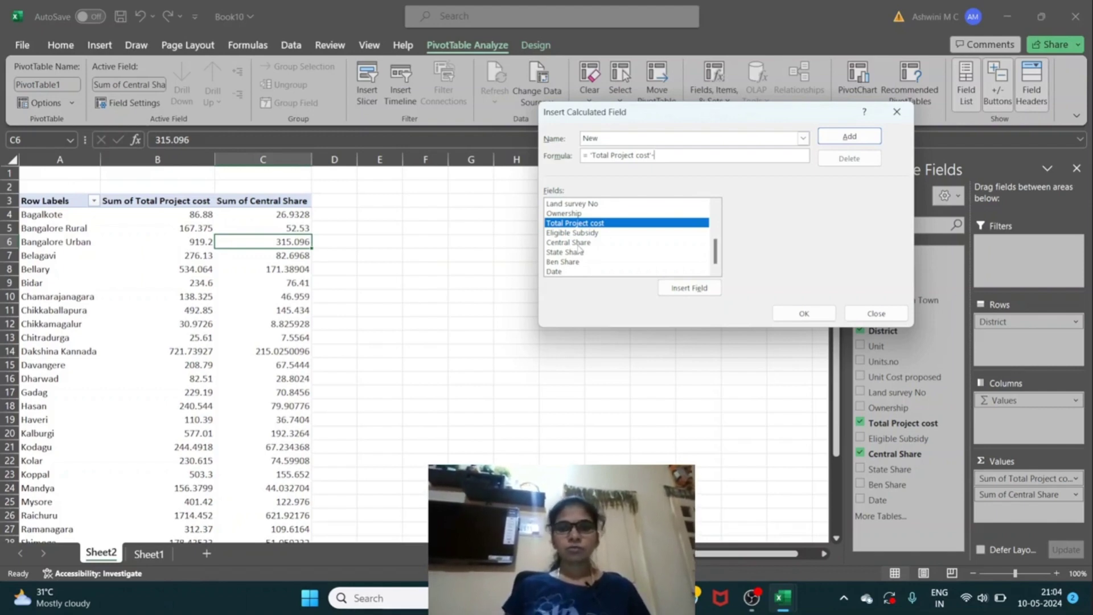
{"action": "double_click", "coordinate": [569, 242]}
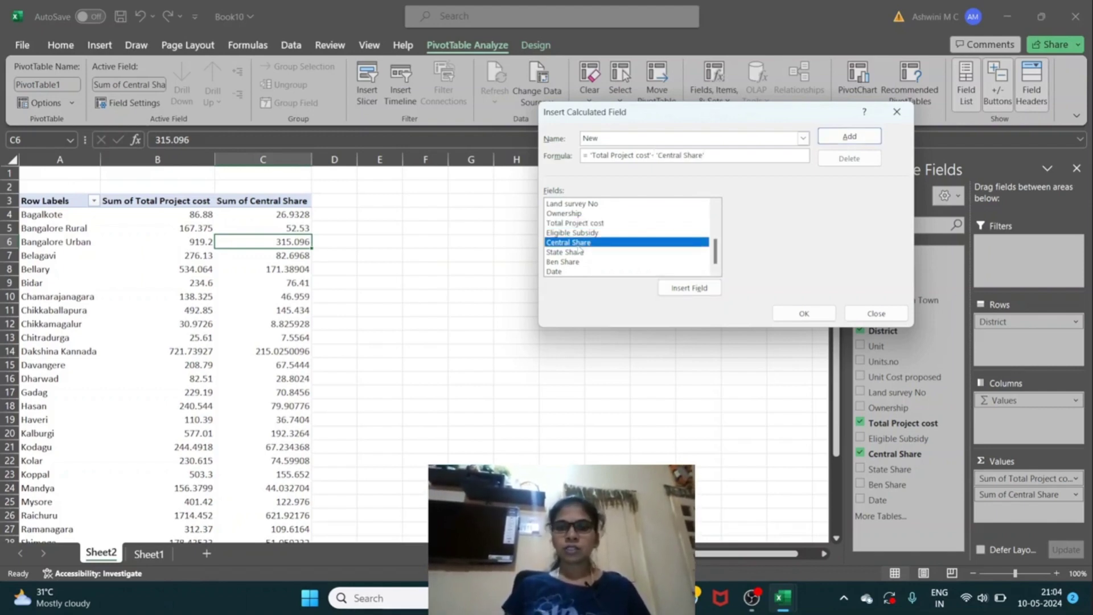
{"action": "left_click", "coordinate": [808, 316]}
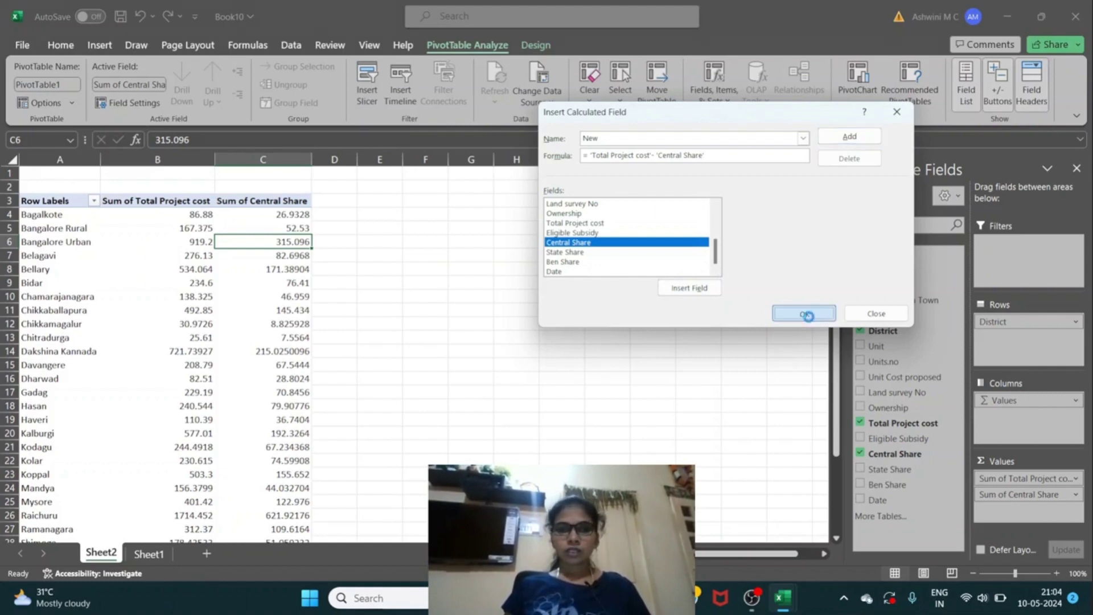
- Examine the calculated New column against the project cost and central share values for several districts
{"action": "left_click", "coordinate": [364, 245]}
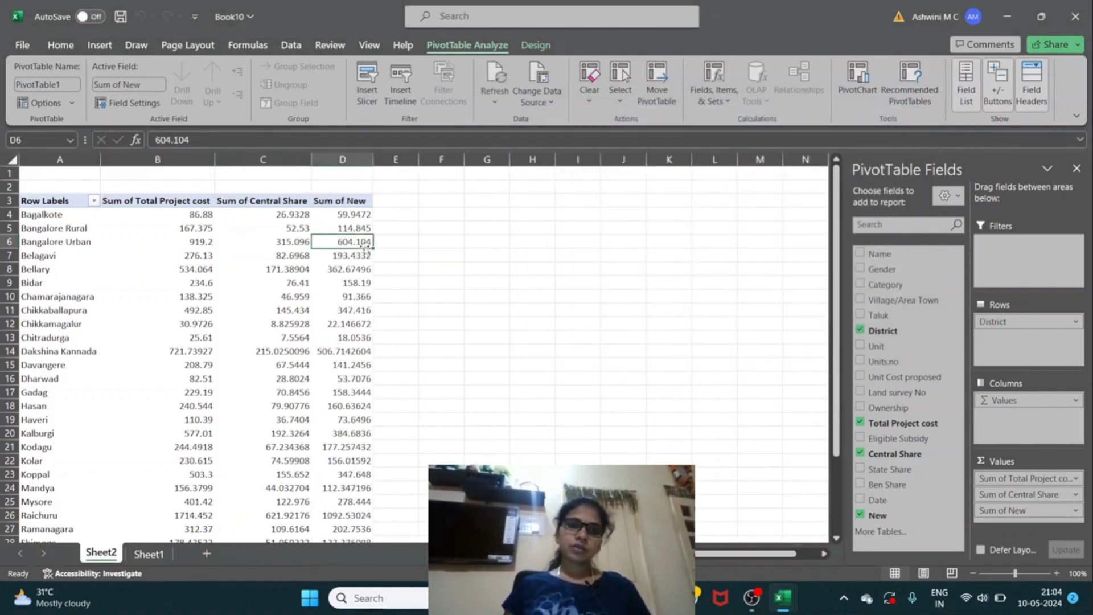
{"action": "left_click", "coordinate": [357, 203]}
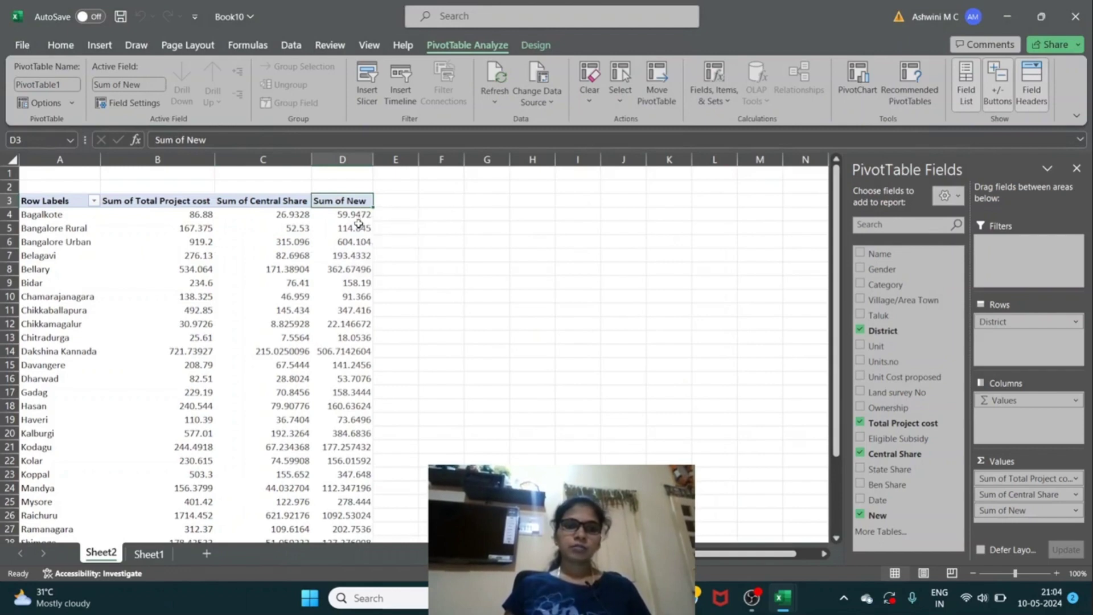
{"action": "left_click", "coordinate": [356, 216]}
{"action": "left_click", "coordinate": [288, 217]}
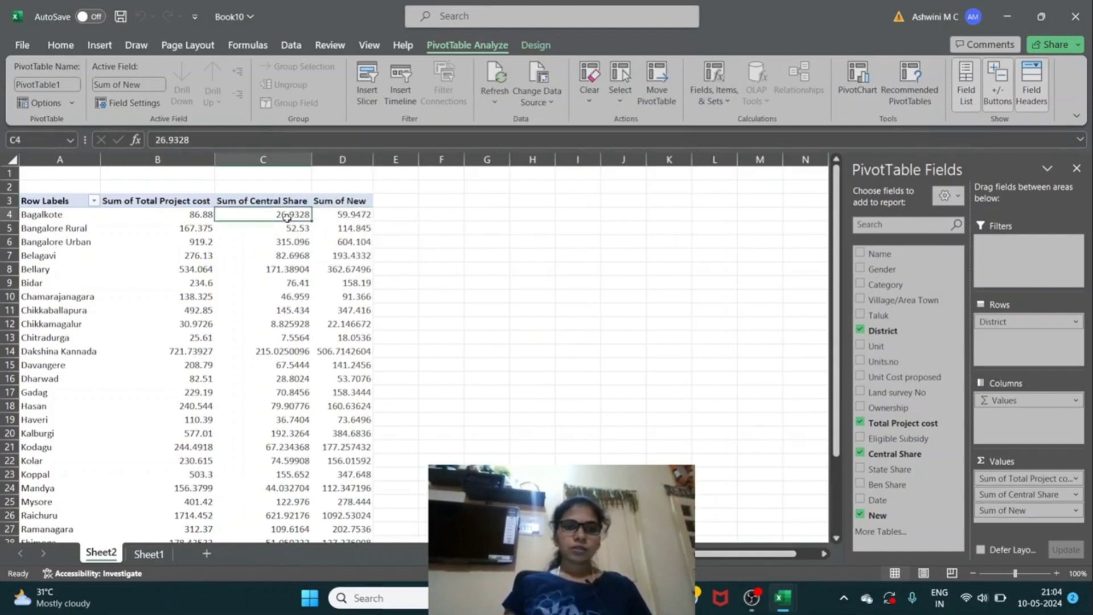
{"action": "left_click", "coordinate": [337, 214]}
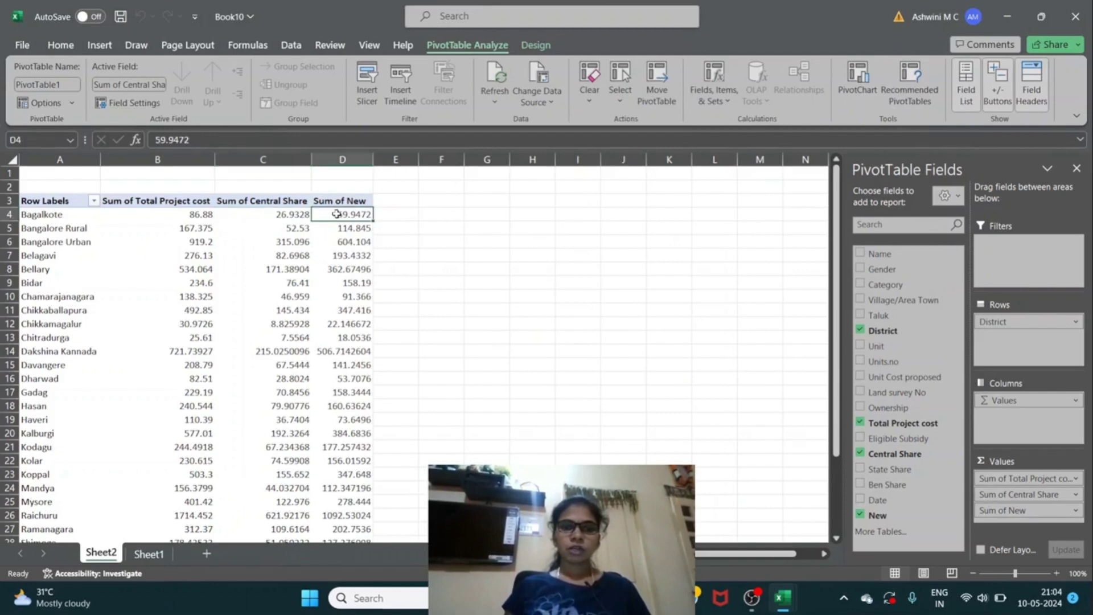
{"action": "left_click", "coordinate": [348, 241]}
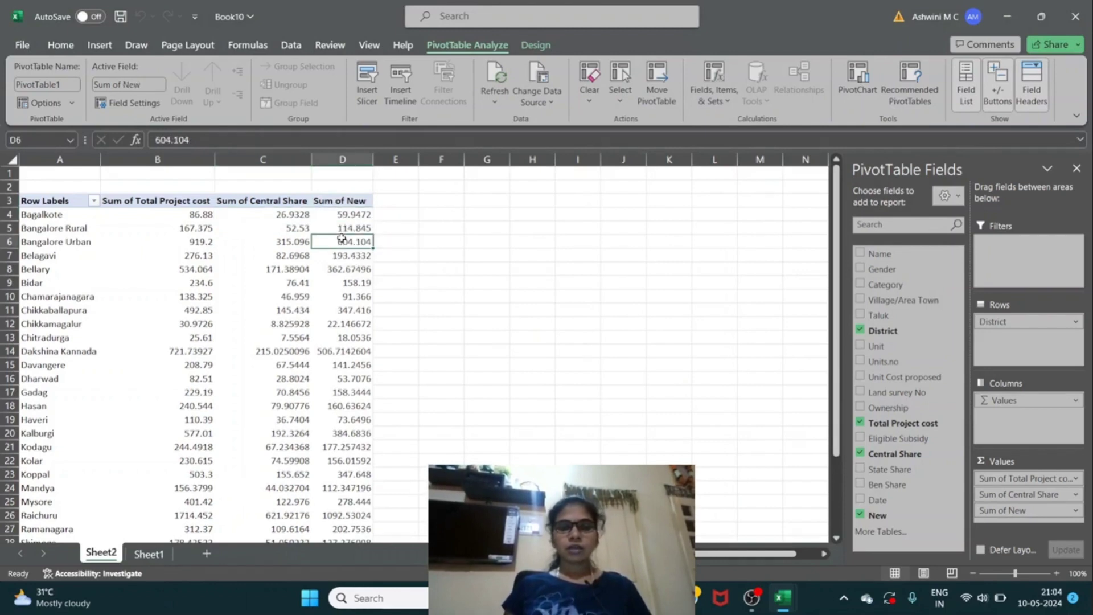
{"action": "left_click", "coordinate": [354, 339]}
{"action": "left_click", "coordinate": [360, 432]}
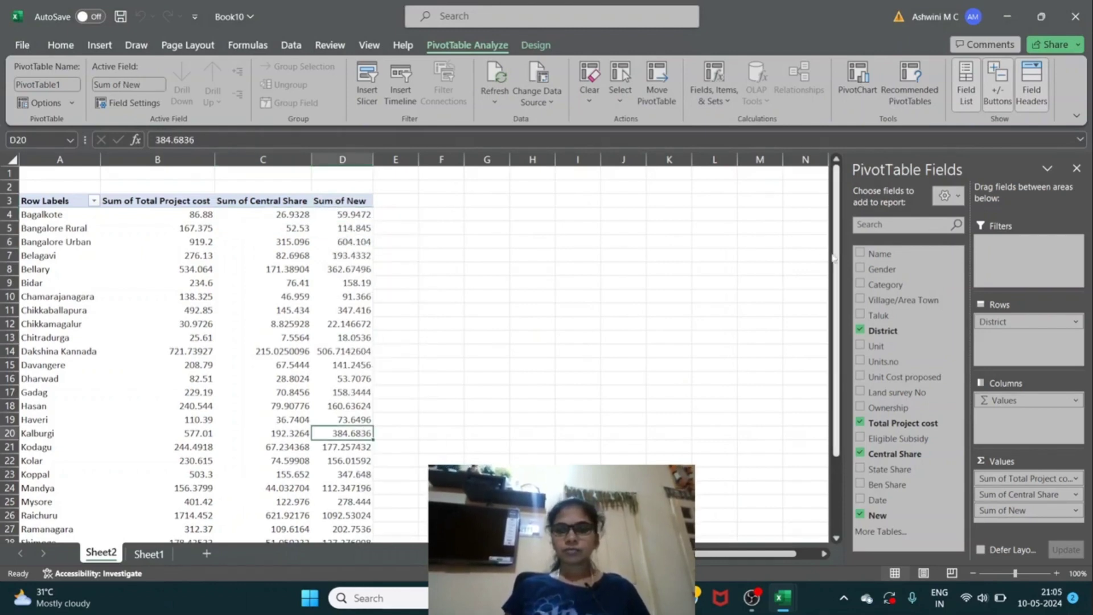
{"action": "left_click_drag", "start_coordinate": [833, 258], "coordinate": [831, 192]}
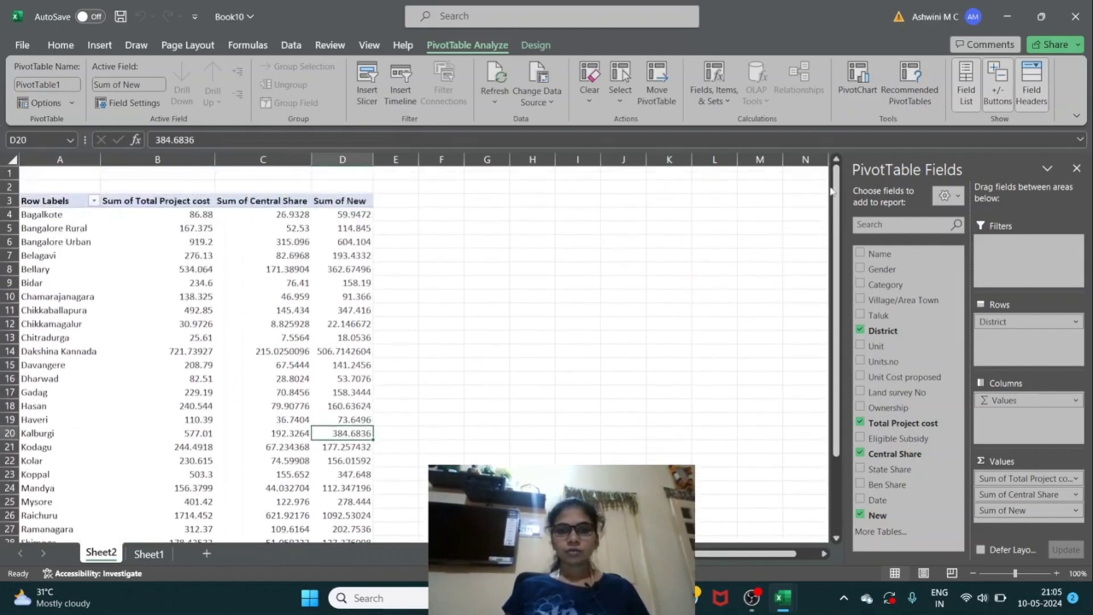
{"action": "left_click", "coordinate": [354, 243]}
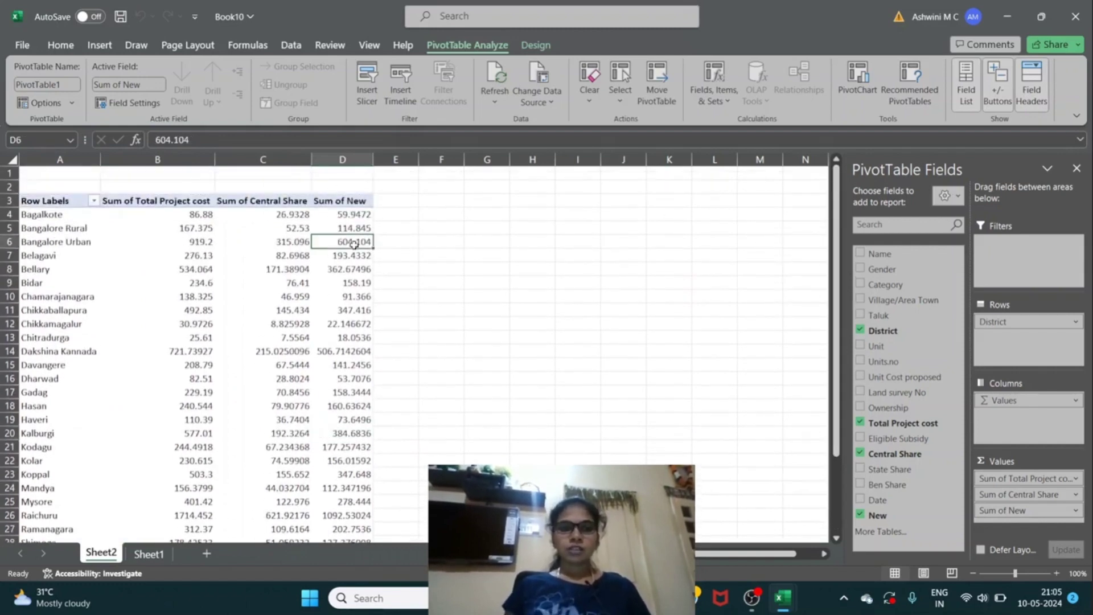
{"action": "left_click", "coordinate": [353, 228]}
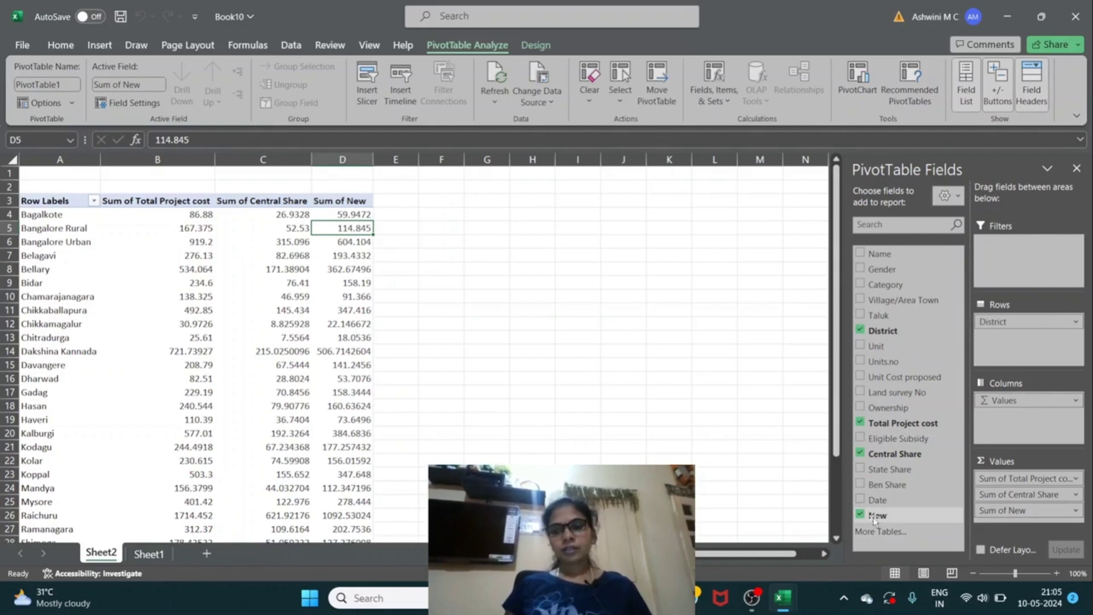
{"action": "left_click", "coordinate": [348, 313]}
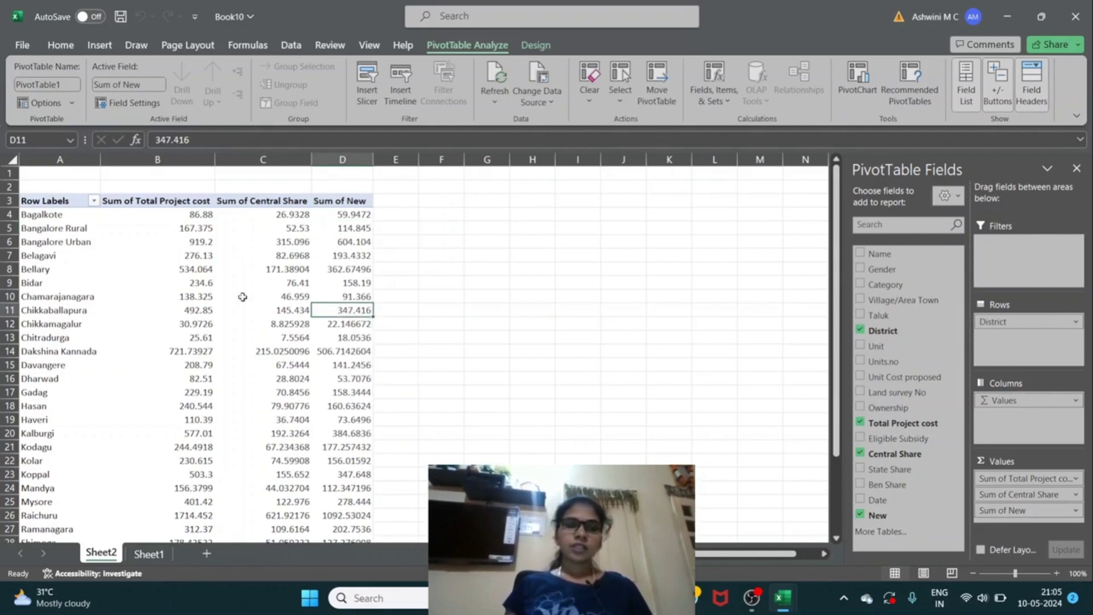
{"action": "left_click", "coordinate": [234, 292]}
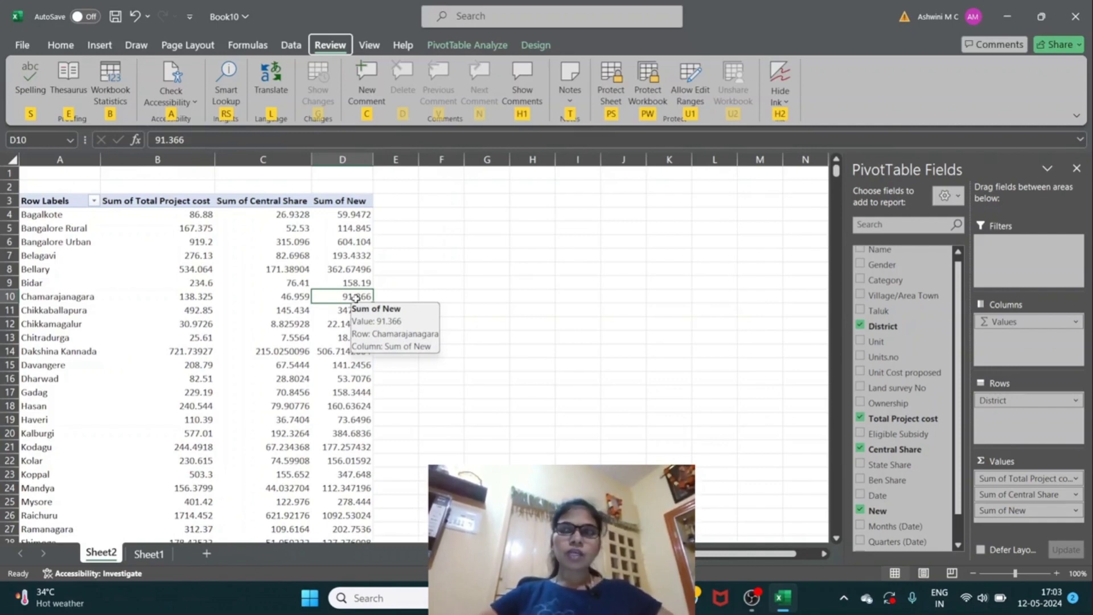
{"action": "left_click", "coordinate": [294, 293]}
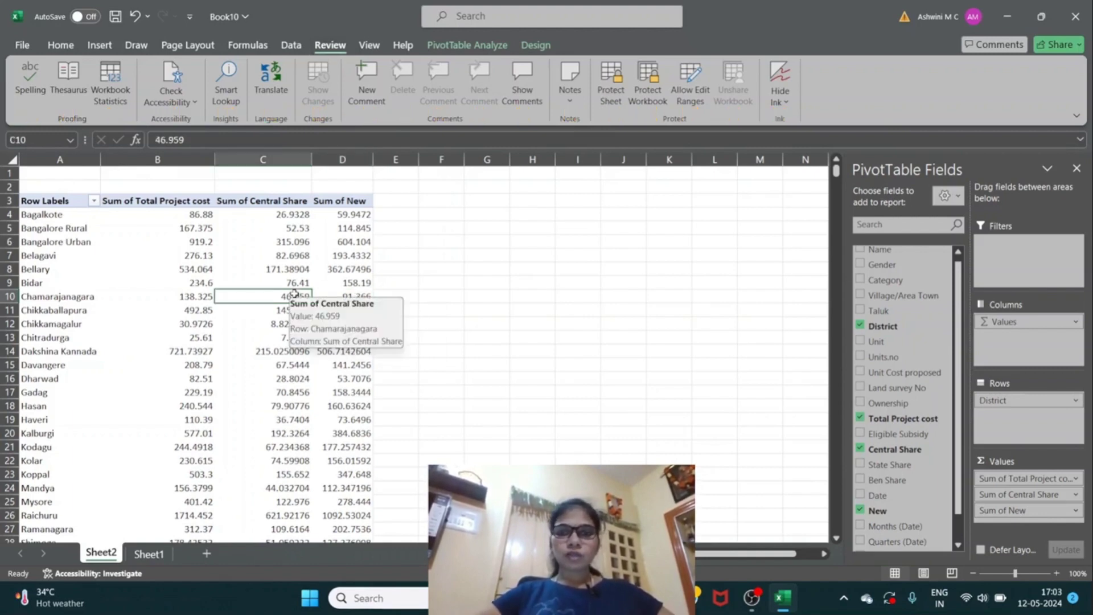
- Start a new record in row 1400 below the Sheet1 source table with Taluk mkm, District KM and Unit KM
{"action": "left_click", "coordinate": [163, 559]}
{"action": "left_click", "coordinate": [571, 370]}
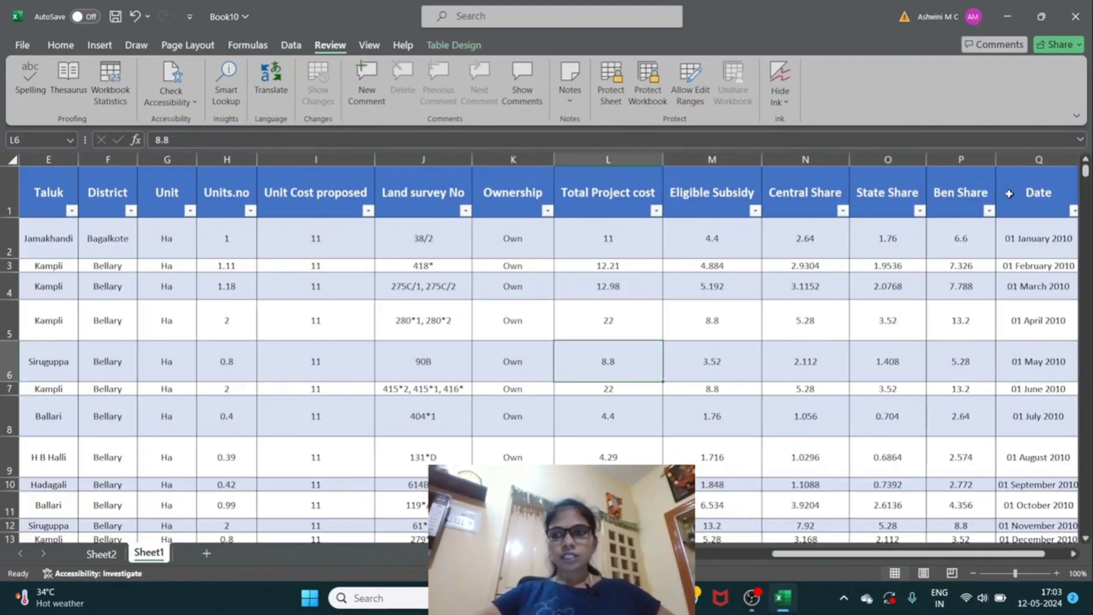
{"action": "left_click_drag", "start_coordinate": [1087, 193], "coordinate": [1063, 553]}
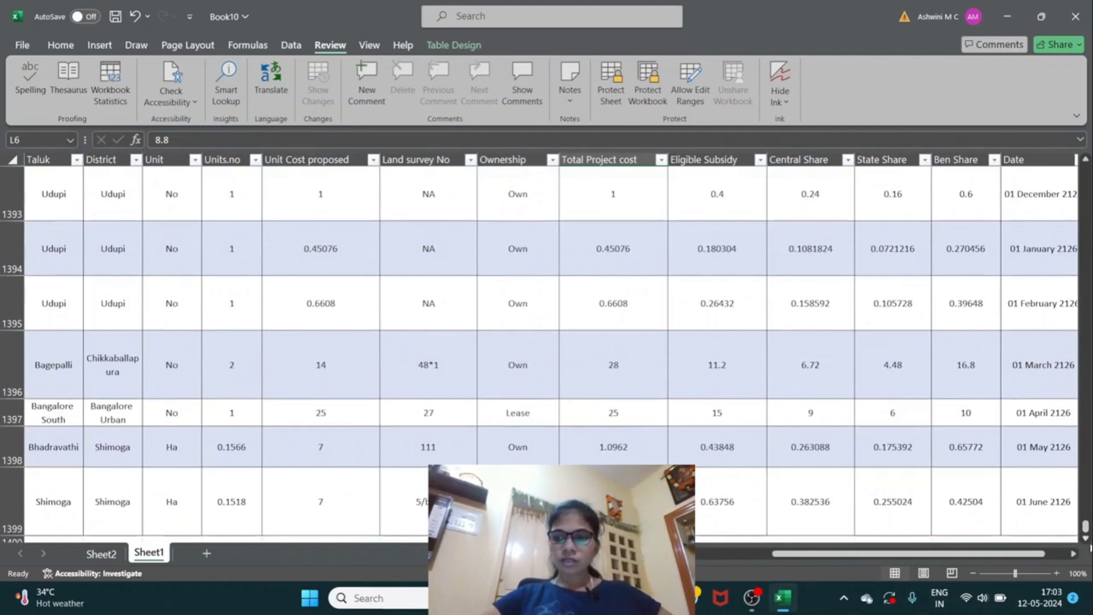
{"action": "scroll", "coordinate": [1085, 542], "scroll_direction": "down", "scroll_amount": 1}
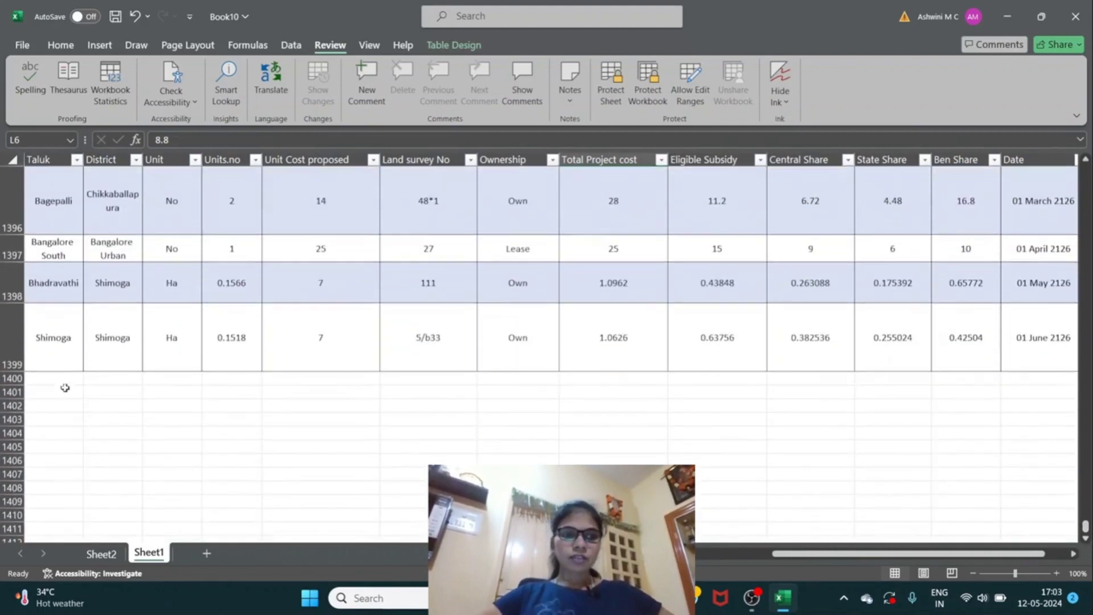
{"action": "left_click", "coordinate": [63, 379]}
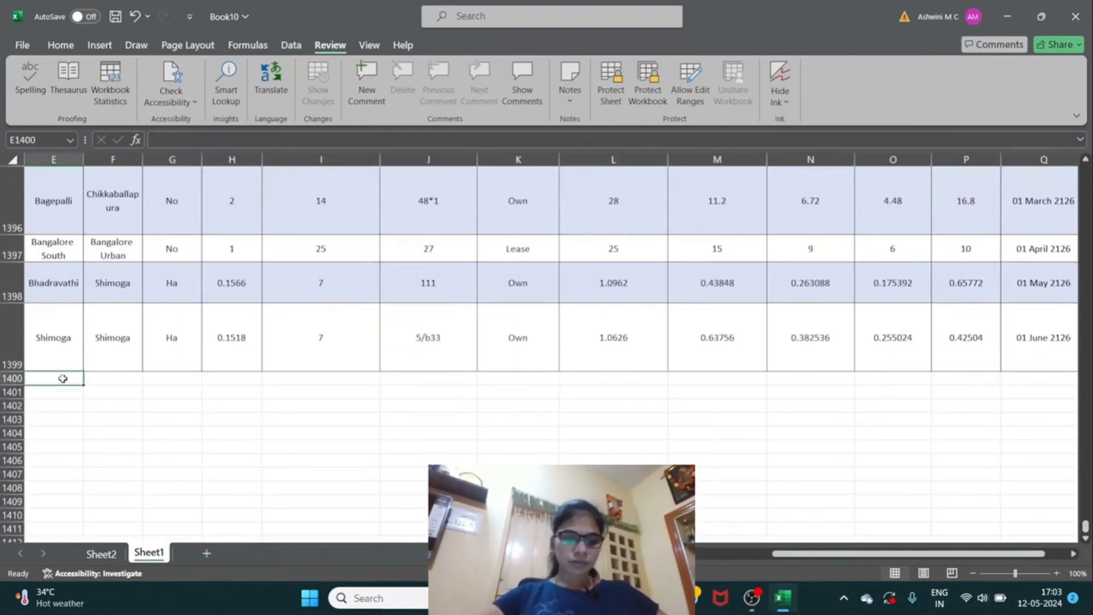
{"action": "type", "text": "mkm"}
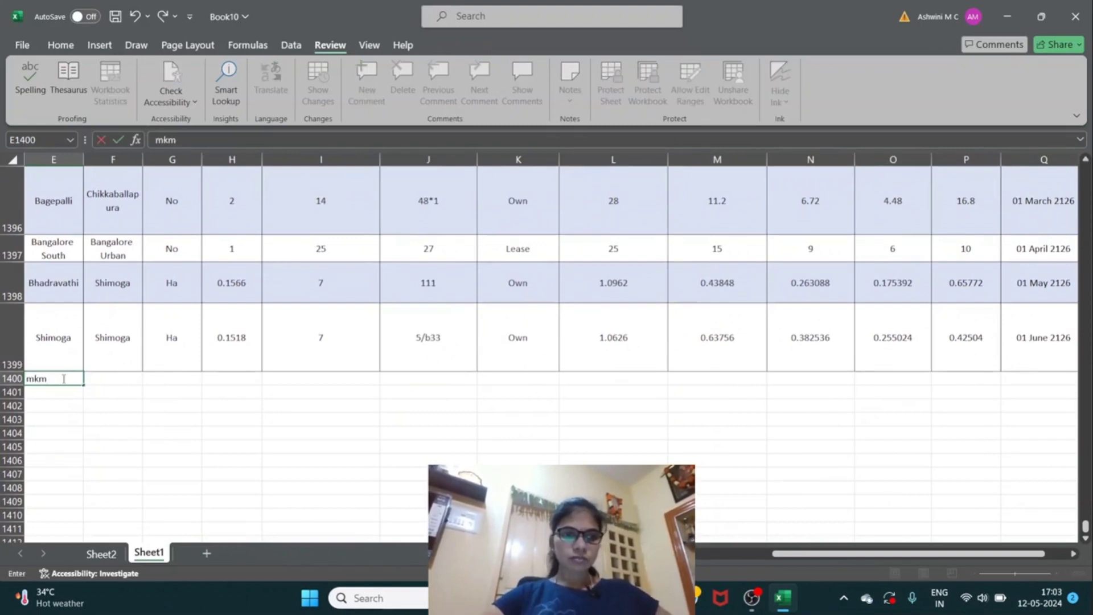
{"action": "key", "text": "Tab"}
{"action": "type", "text": "KM"}
{"action": "key", "text": "Tab"}
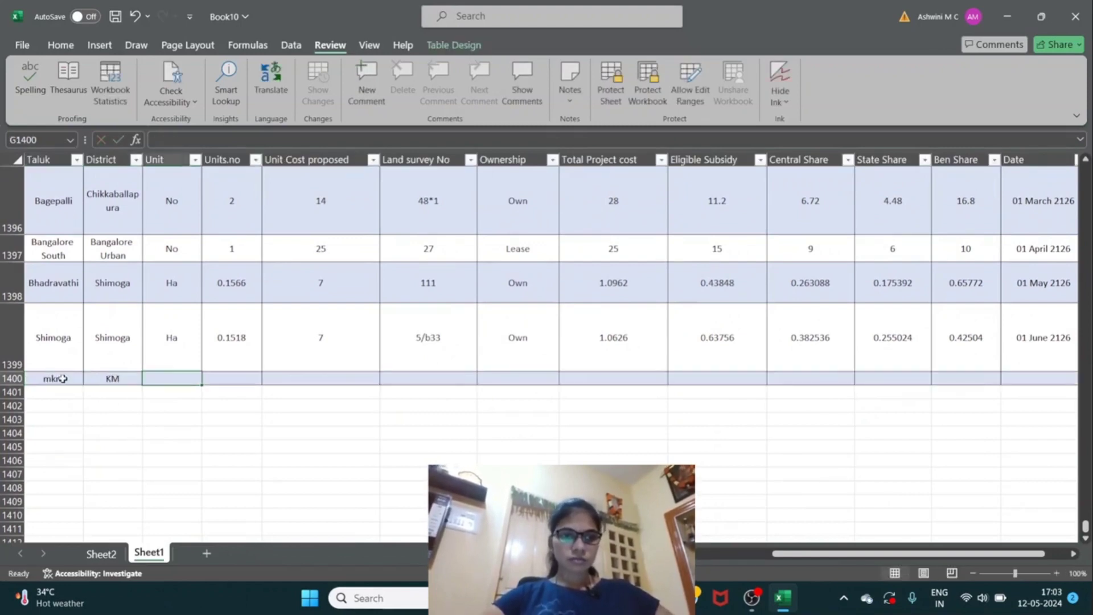
{"action": "type", "text": "KM"}
{"action": "key", "text": "Tab"}
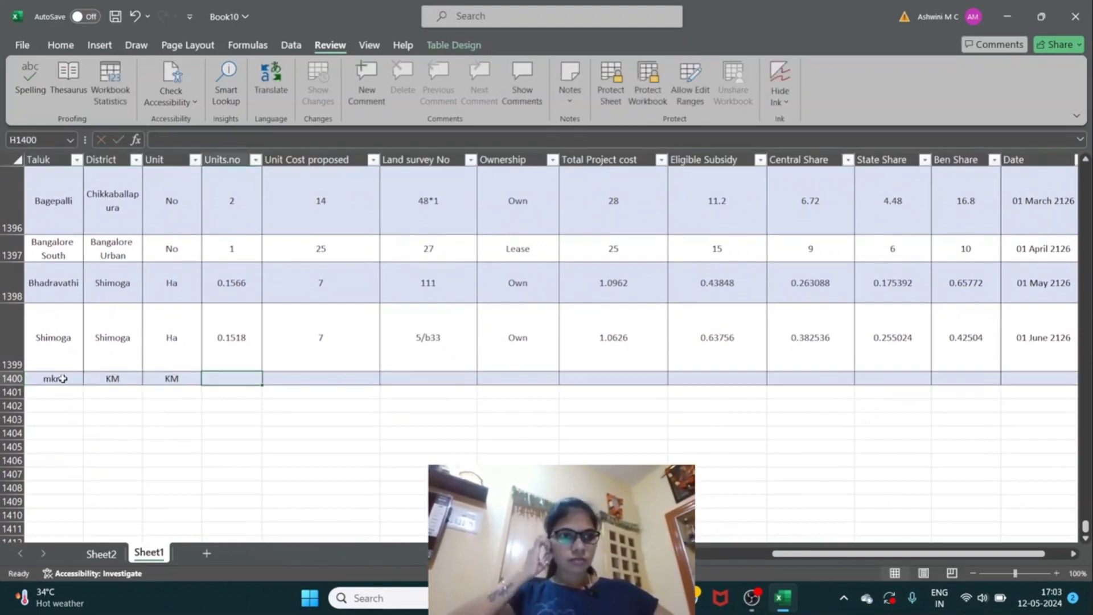
- Fill row 1400 with Name KJK, Gender NKJ, Category KN and Village/Area Town KN
{"action": "key", "text": "Left"}
{"action": "key", "text": "Left"}
{"action": "key", "text": "Left"}
{"action": "key", "text": "Left"}
{"action": "key", "text": "Left"}
{"action": "key", "text": "Left"}
{"action": "key", "text": "Left"}
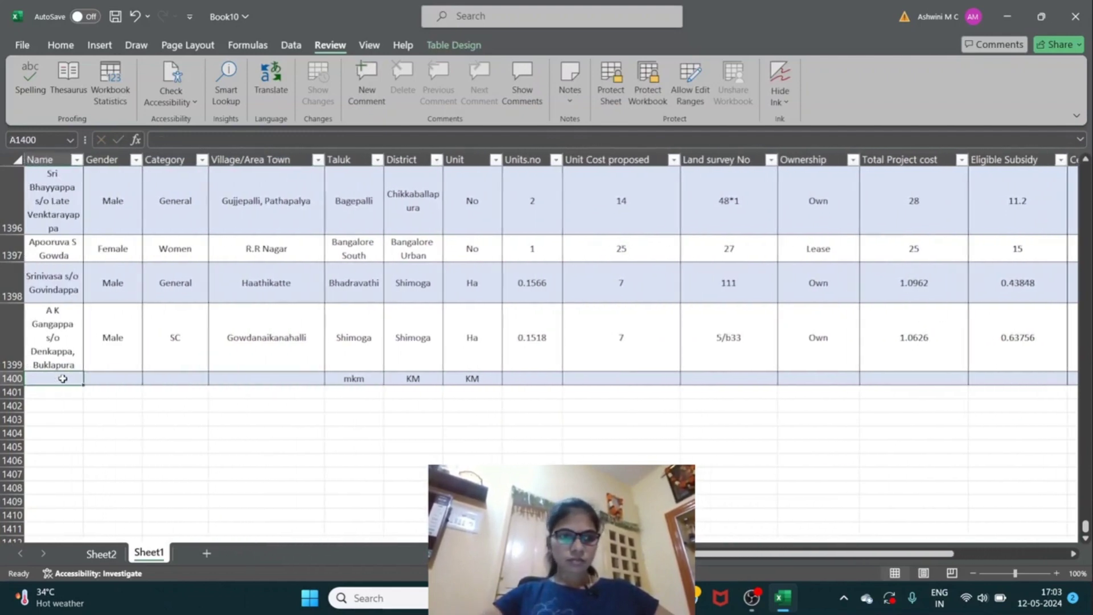
{"action": "type", "text": "KJK"}
{"action": "key", "text": "Tab"}
{"action": "type", "text": "NKJ"}
{"action": "key", "text": "Tab"}
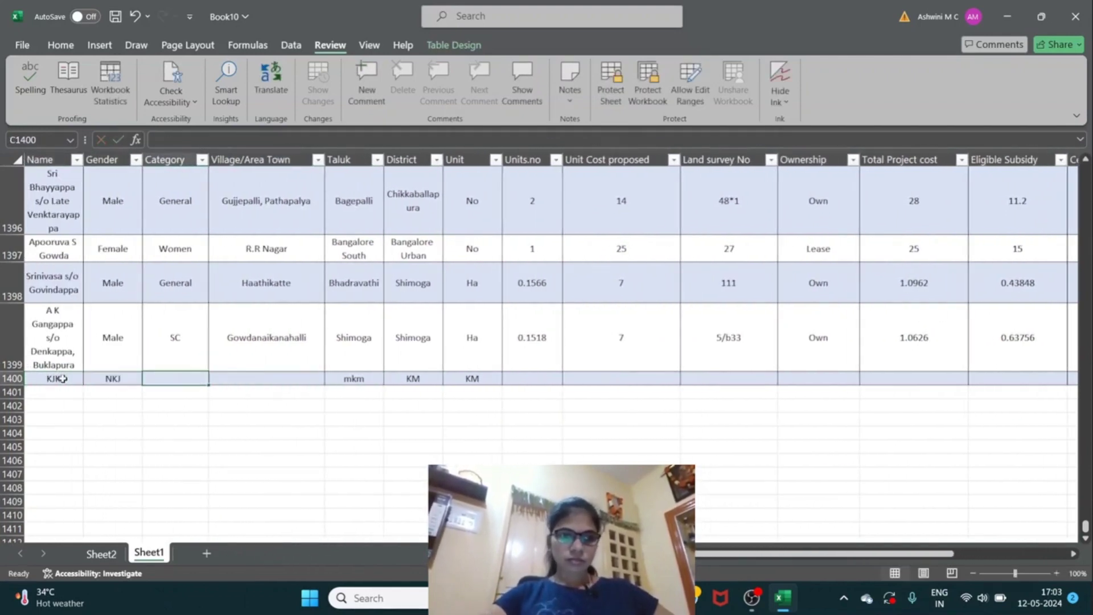
{"action": "type", "text": "KN"}
{"action": "key", "text": "Tab"}
{"action": "type", "text": "KN"}
{"action": "key", "text": "Tab"}
- Fill row 1400 with Units.no 600, Unit Cost proposed 61, Land survey No 5 and Ownership NJ
{"action": "key", "text": "Tab"}
{"action": "key", "text": "Tab"}
{"action": "key", "text": "Tab"}
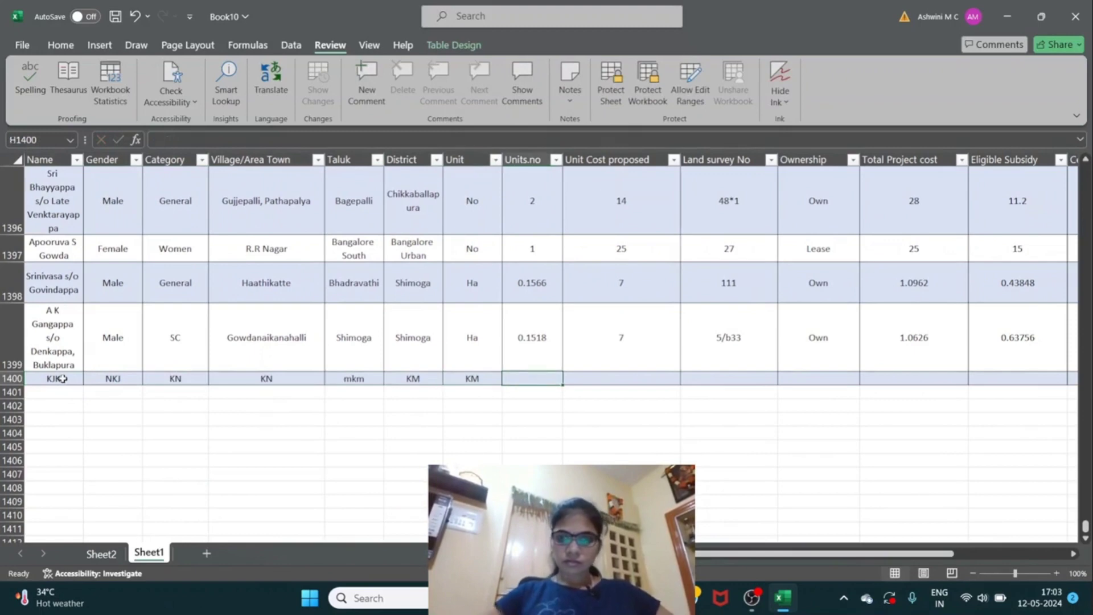
{"action": "type", "text": "600"}
{"action": "key", "text": "Tab"}
{"action": "type", "text": "61"}
{"action": "key", "text": "Tab"}
{"action": "type", "text": "5"}
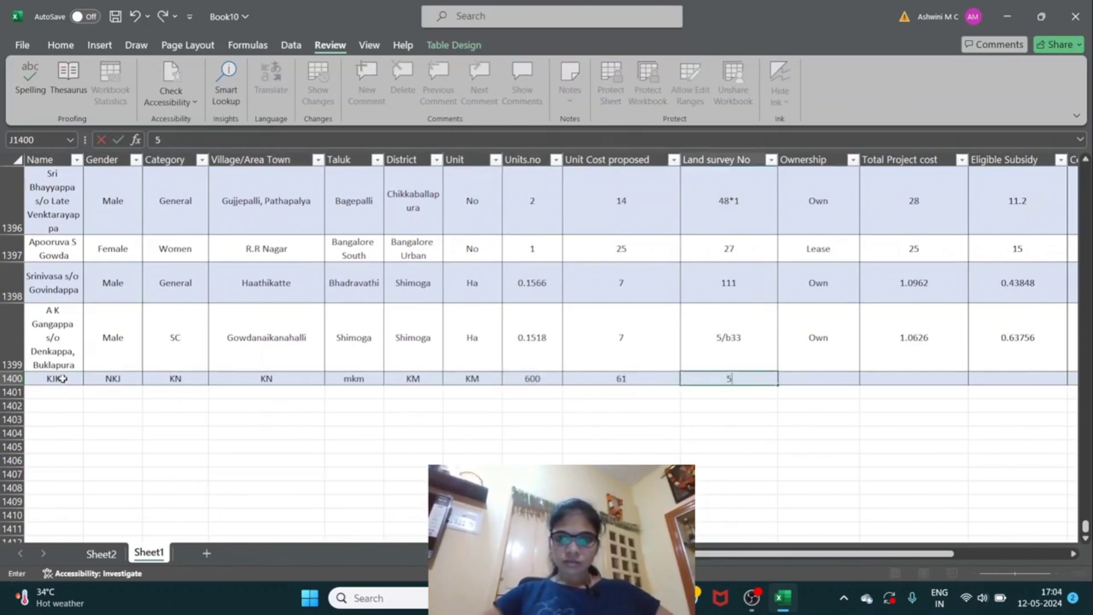
{"action": "key", "text": "Tab"}
{"action": "type", "text": "6"}
{"action": "type", "text": "NJ"}
{"action": "key", "text": "Tab"}
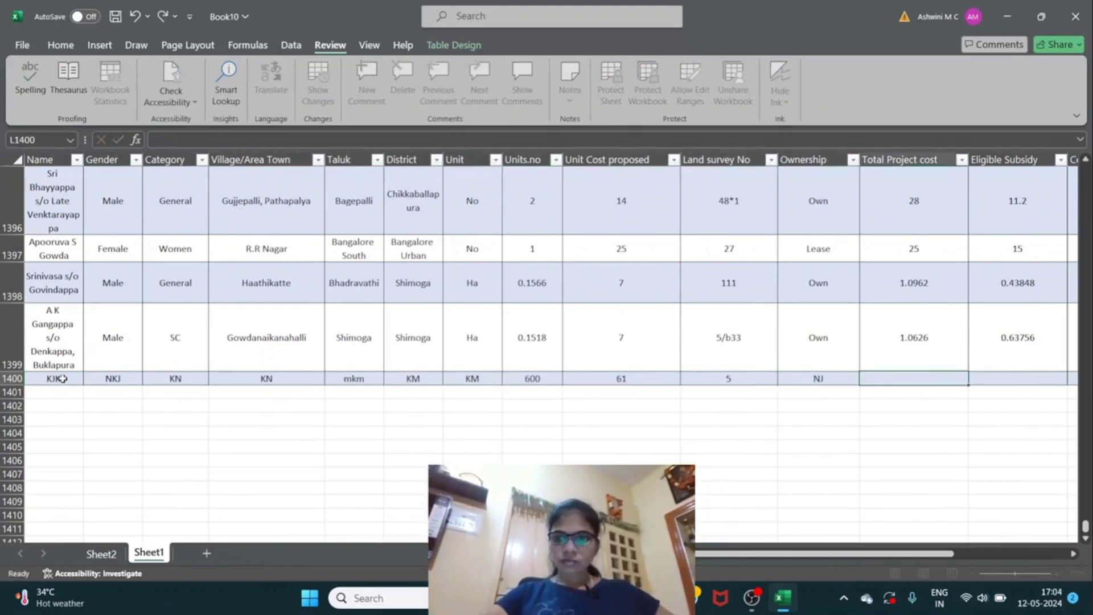
- Enter Total Project cost 321, Eligible Subsidy 12, Central Share 32, State Share 21 and Ben Share 65 in row 1400
{"action": "type", "text": "321"}
{"action": "key", "text": "Tab"}
{"action": "type", "text": "12"}
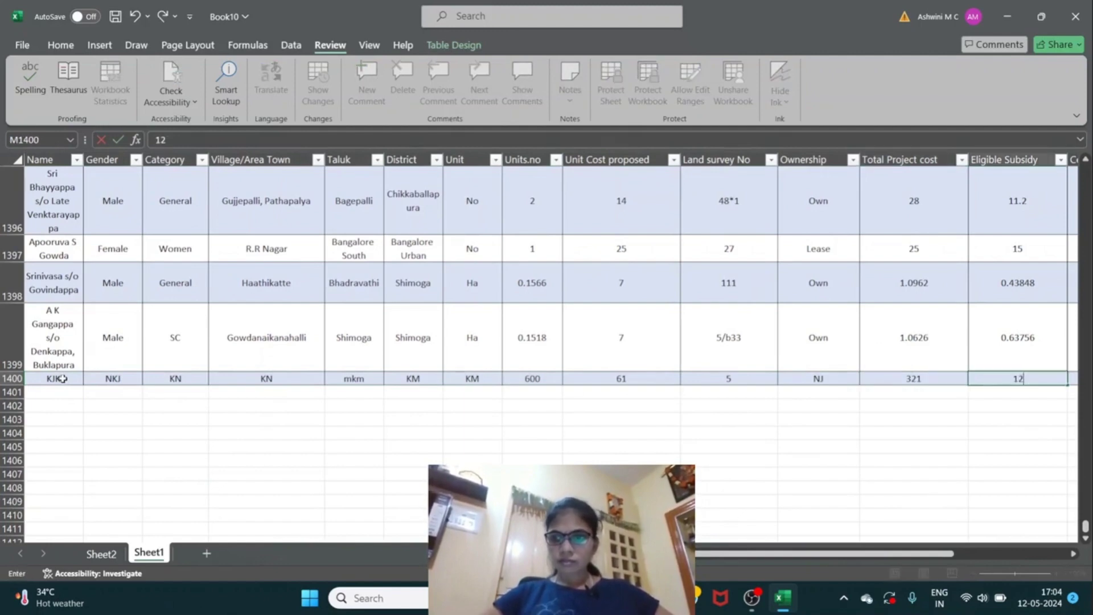
{"action": "key", "text": "Tab"}
{"action": "type", "text": "32"}
{"action": "key", "text": "Tab"}
{"action": "type", "text": "21"}
{"action": "key", "text": "Tab"}
{"action": "type", "text": "65"}
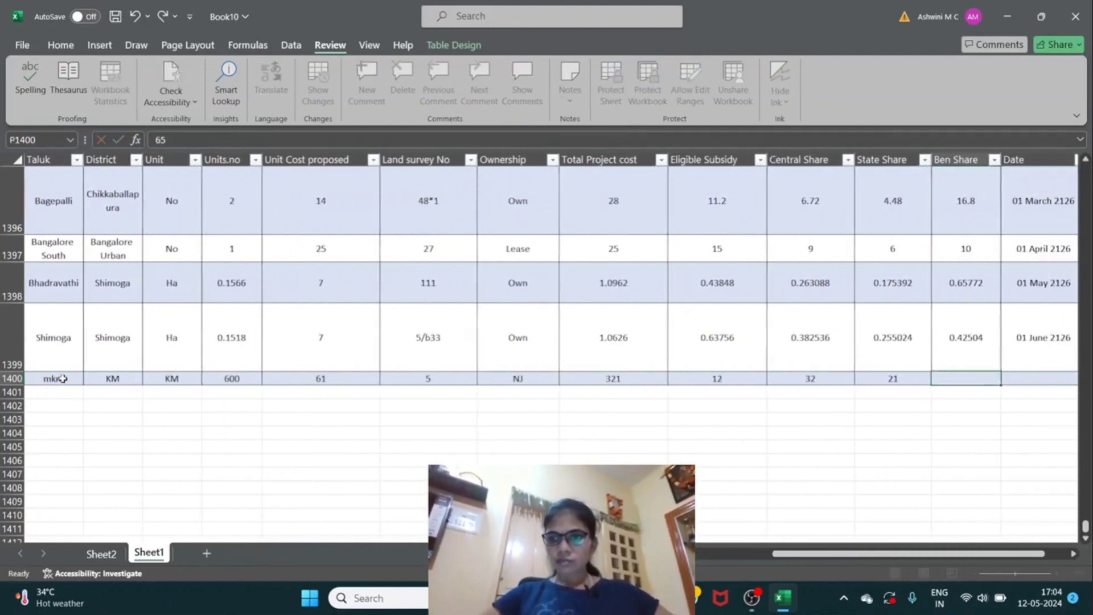
- Extend the Date series from row 1399 into row 1400 to give the record the date 02 June 2126
{"action": "key", "text": "Tab"}
{"action": "type", "text": "1"}
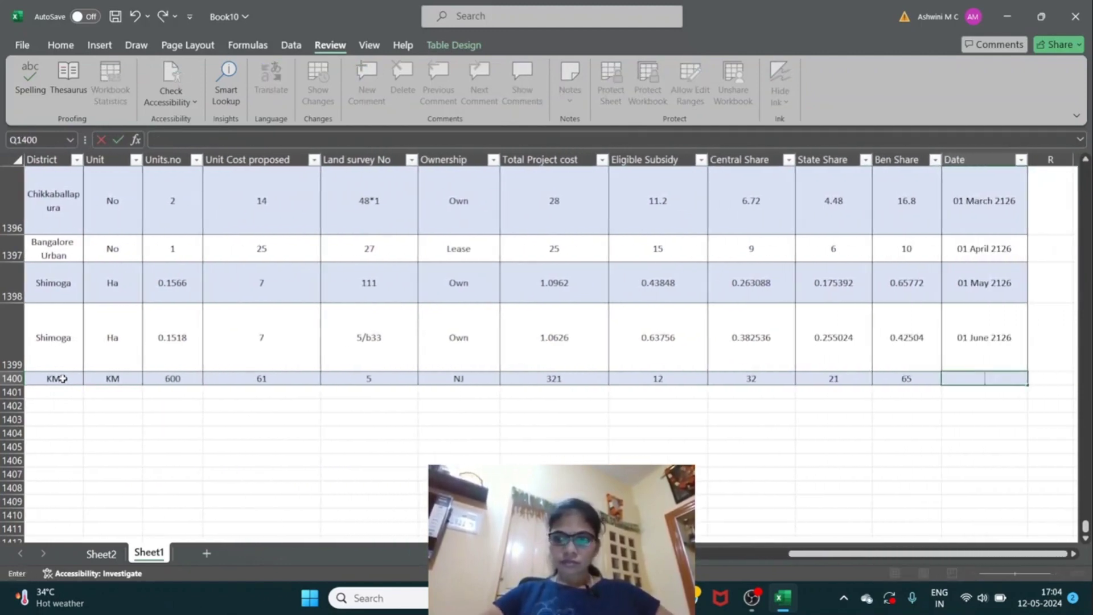
{"action": "left_click", "coordinate": [971, 359]}
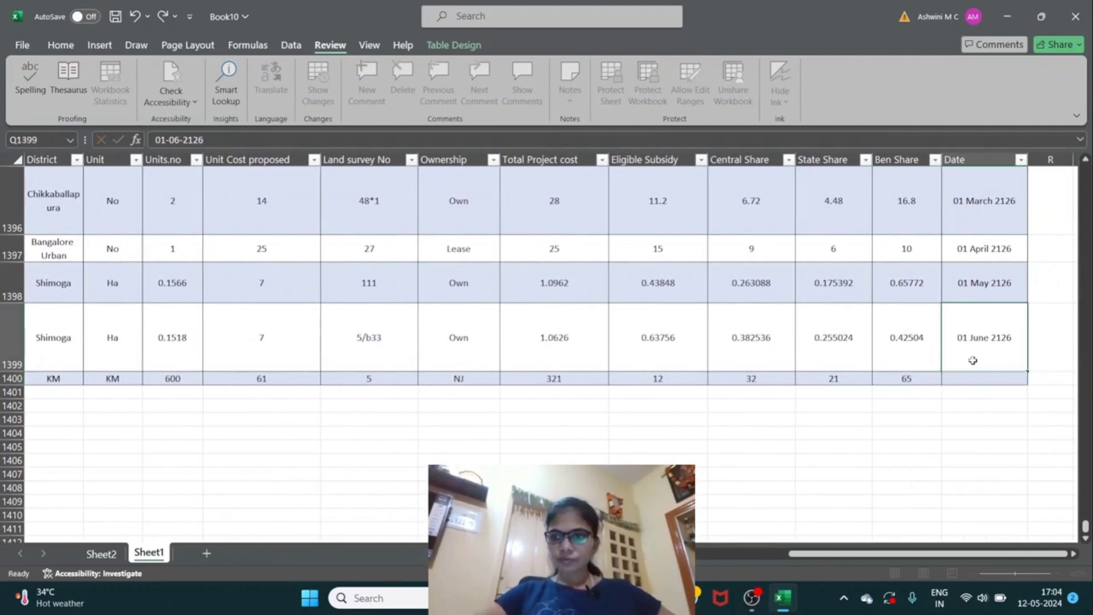
{"action": "left_click_drag", "start_coordinate": [1027, 373], "coordinate": [1028, 380]}
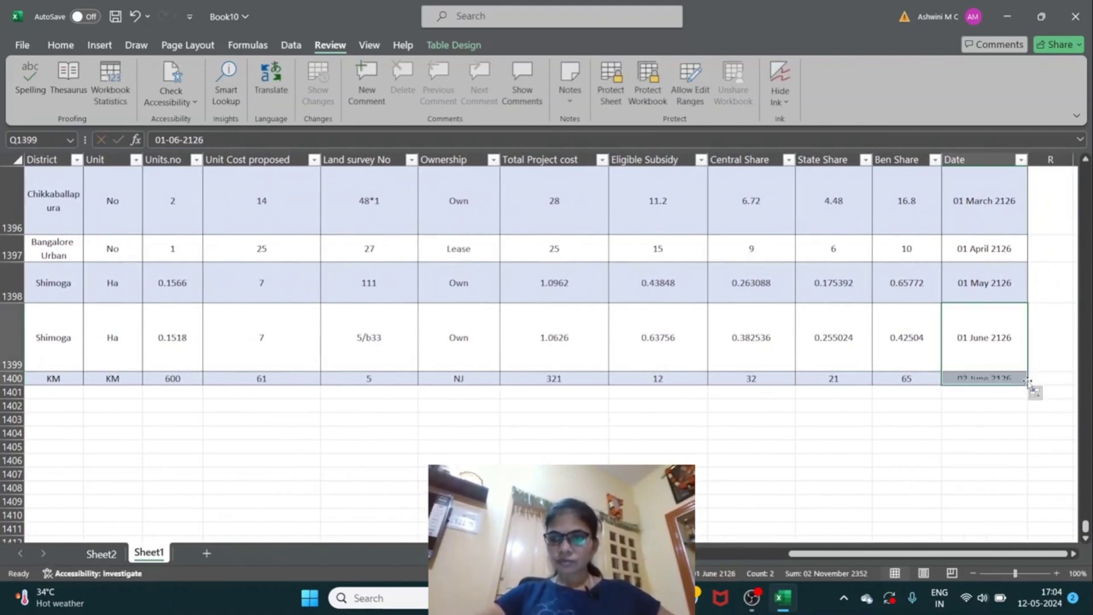
{"action": "left_click", "coordinate": [770, 309]}
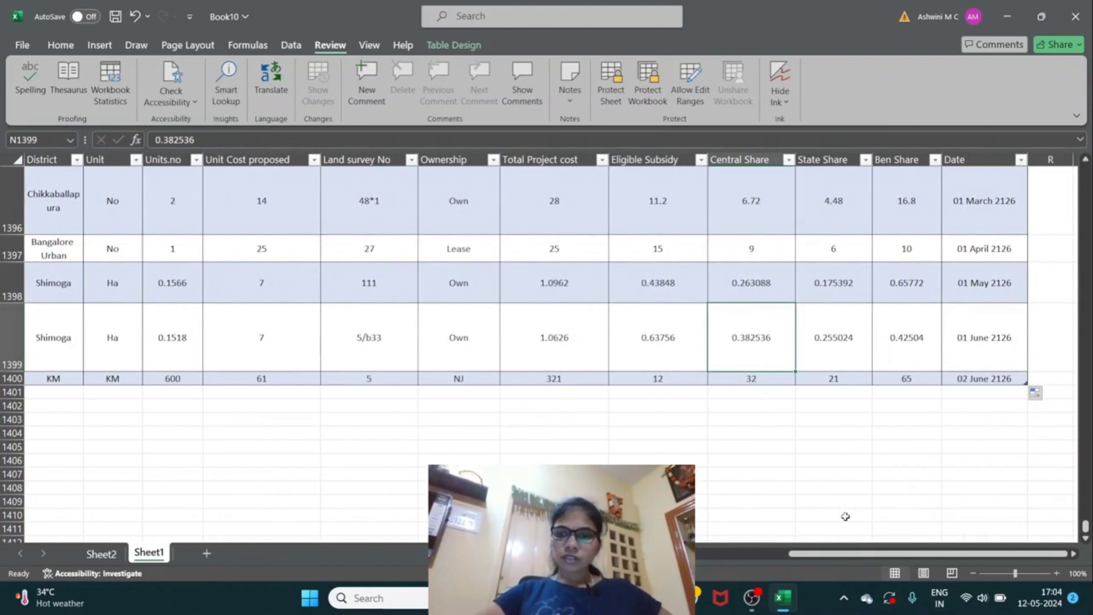
{"action": "left_click_drag", "start_coordinate": [825, 553], "coordinate": [741, 554]}
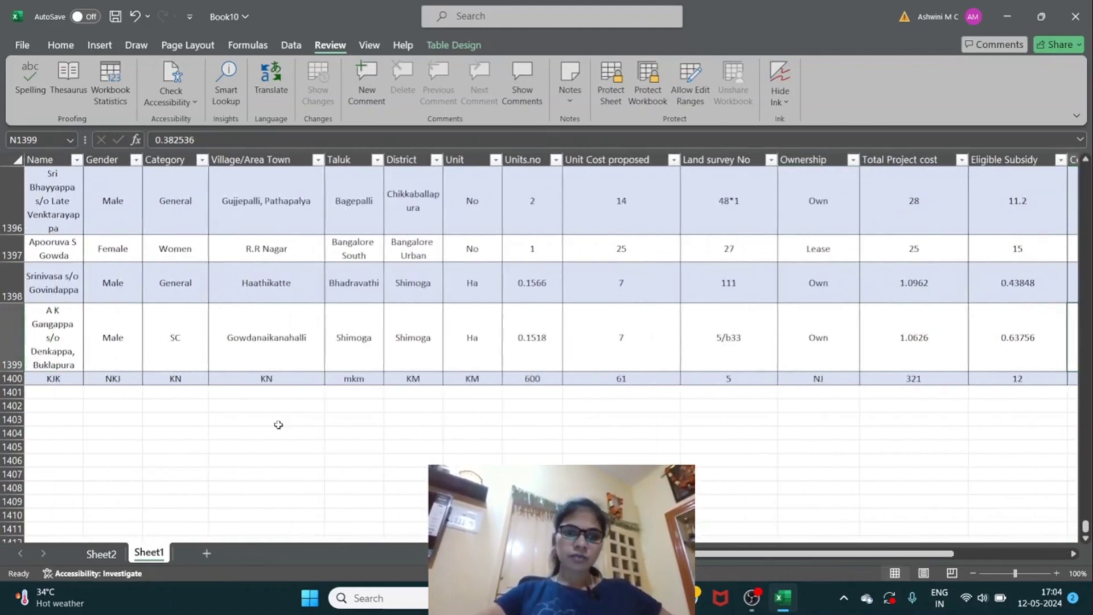
{"action": "left_click", "coordinate": [362, 380]}
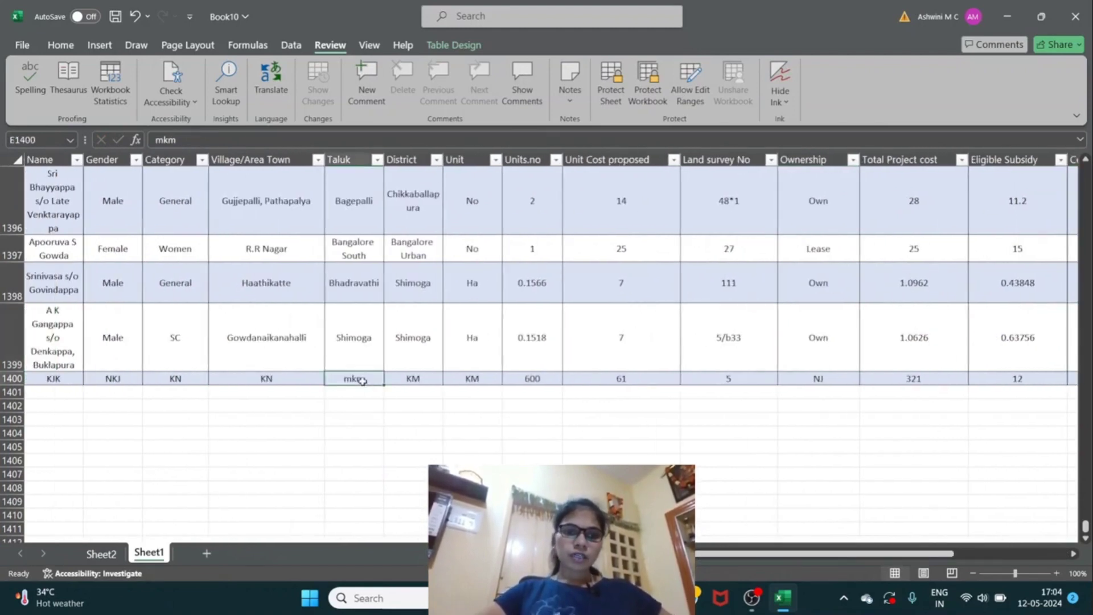
- Check the last district rows of the PivotTable on Sheet2 for the newly added KM district
{"action": "left_click", "coordinate": [102, 555]}
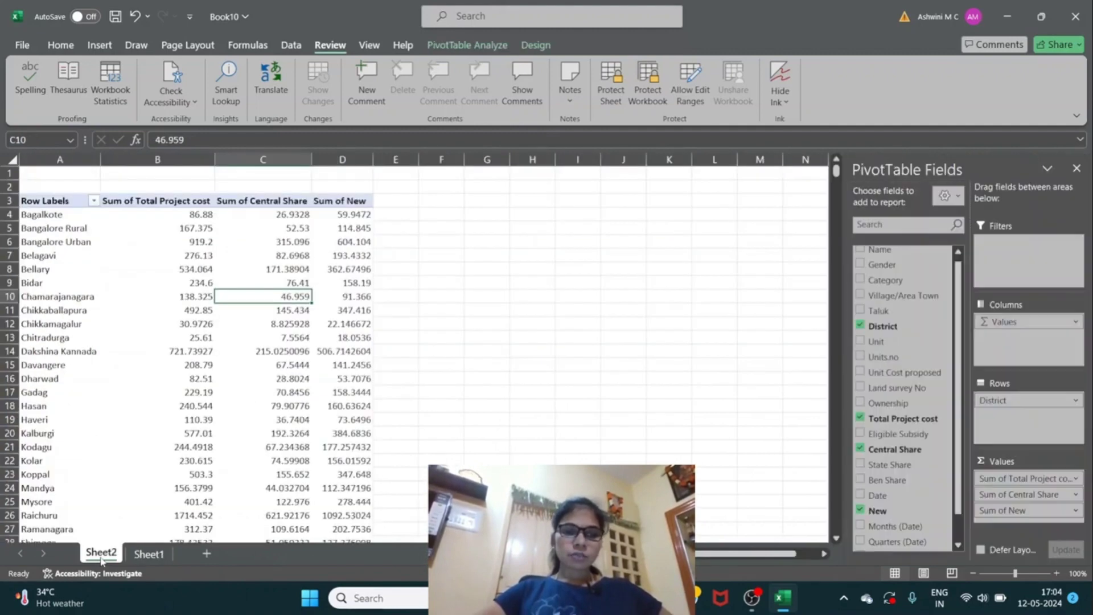
{"action": "left_click", "coordinate": [320, 416]}
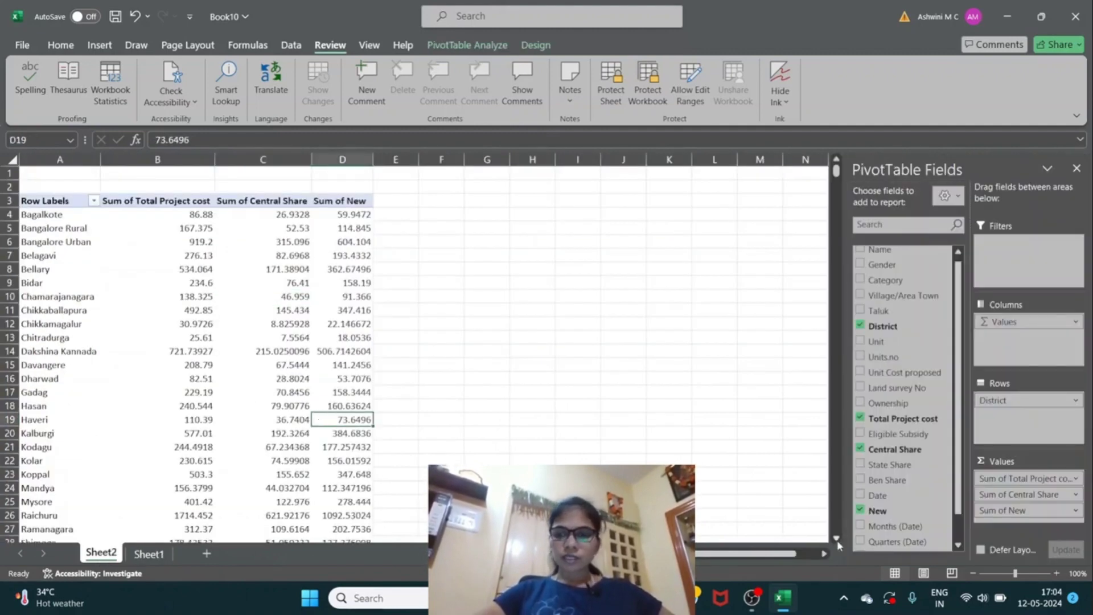
{"action": "scroll", "coordinate": [837, 544], "scroll_direction": "down", "scroll_amount": 2}
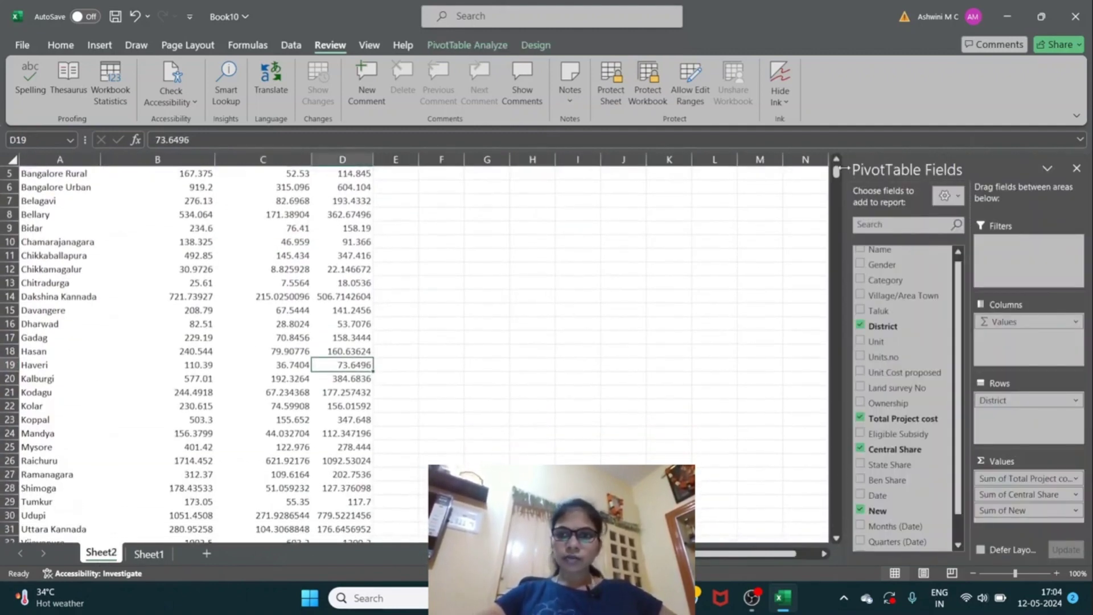
{"action": "mouse_move", "coordinate": [837, 171]}
{"action": "left_mouse_down"}
{"action": "mouse_move", "coordinate": [837, 193]}
{"action": "mouse_move", "coordinate": [837, 175]}
{"action": "left_mouse_up"}
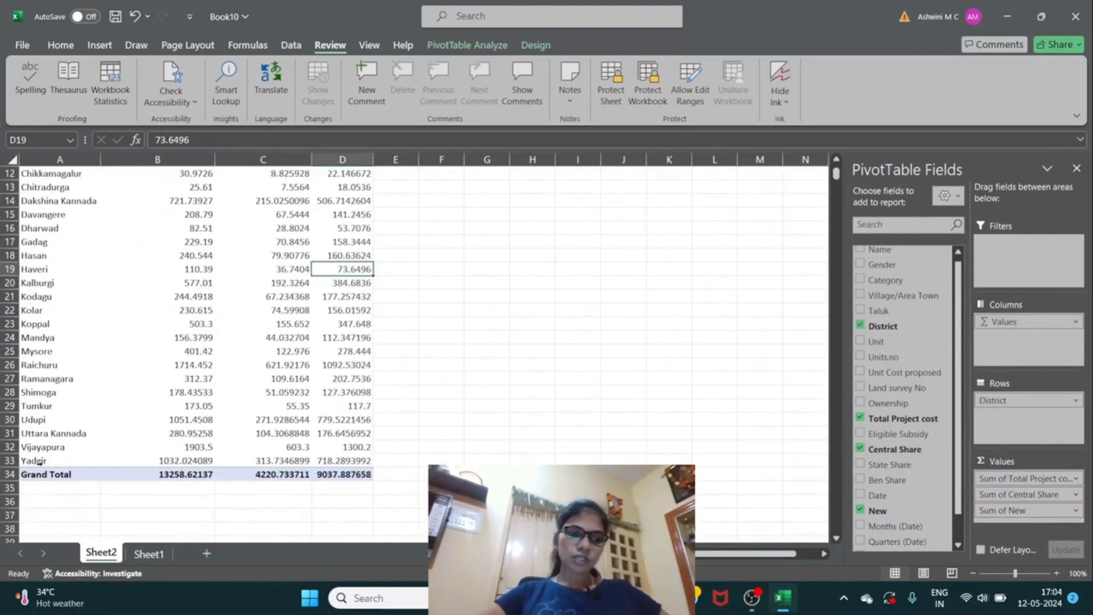
{"action": "left_click", "coordinate": [40, 462]}
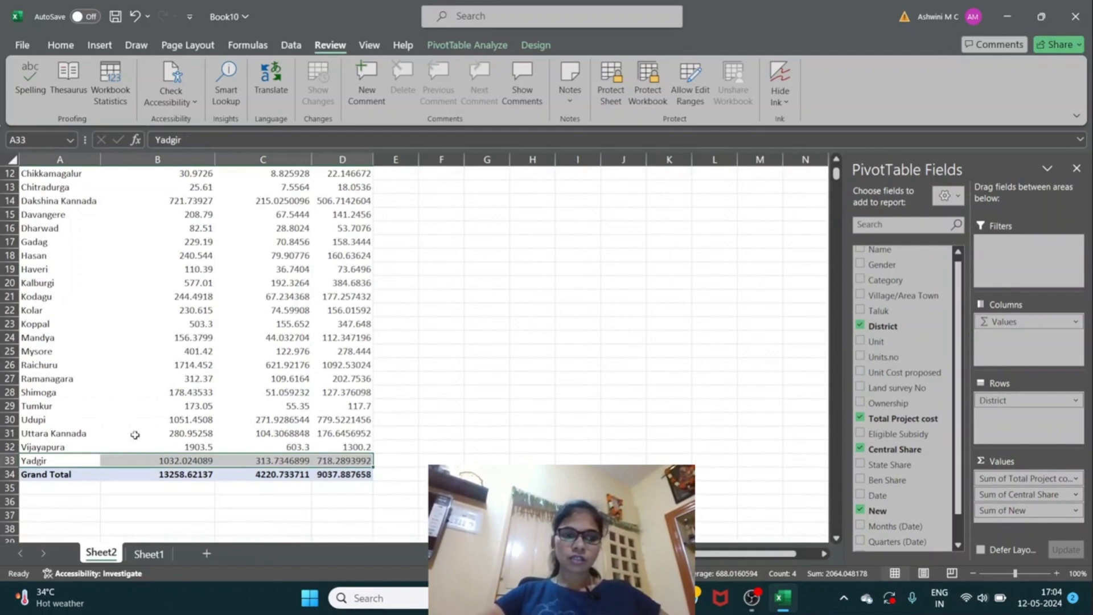
{"action": "left_click", "coordinate": [153, 420]}
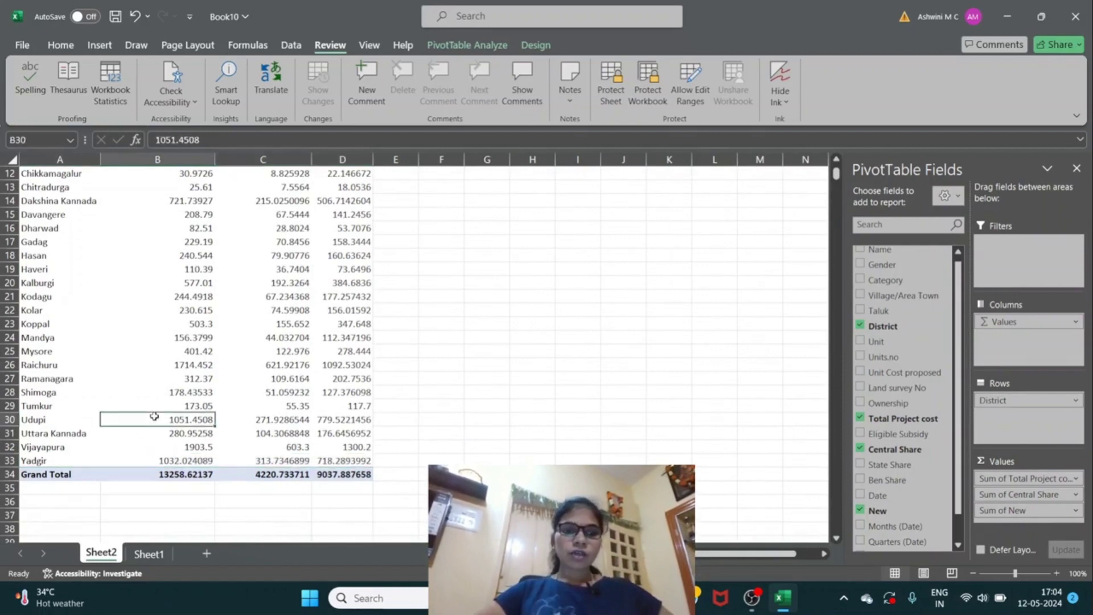
{"action": "left_click", "coordinate": [265, 337]}
{"action": "left_click", "coordinate": [346, 273]}
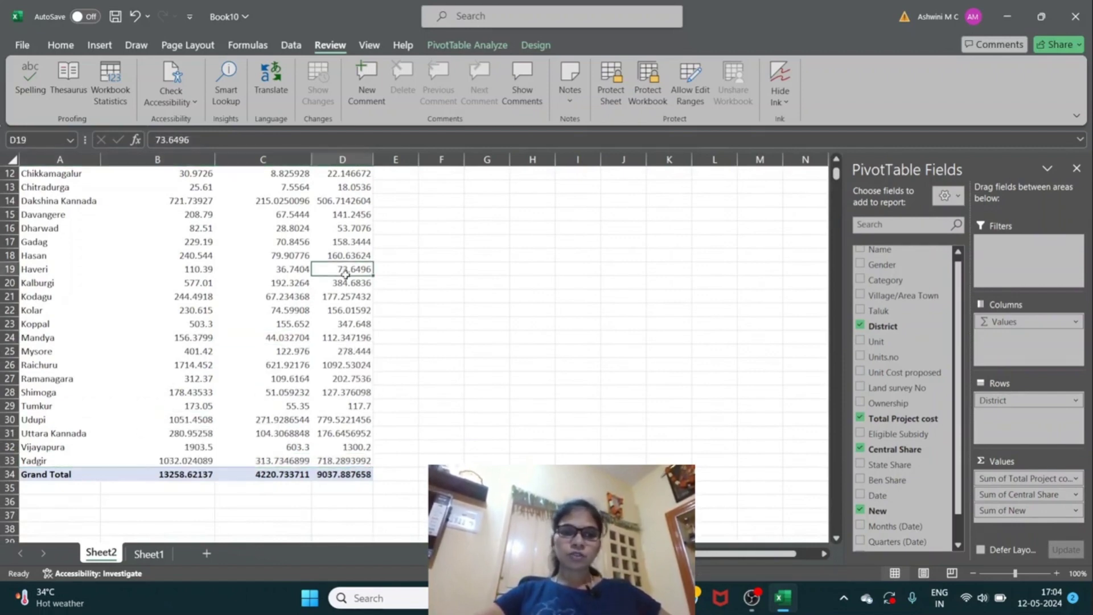
- Refresh the PivotTable with the extended source data
{"action": "left_click", "coordinate": [476, 46]}
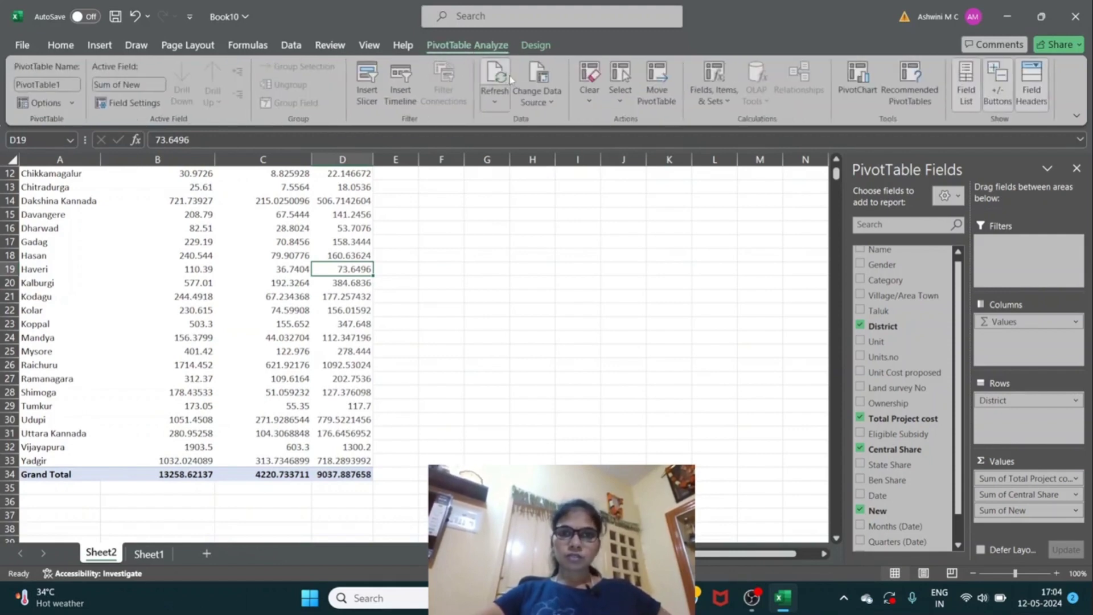
{"action": "left_click", "coordinate": [494, 76]}
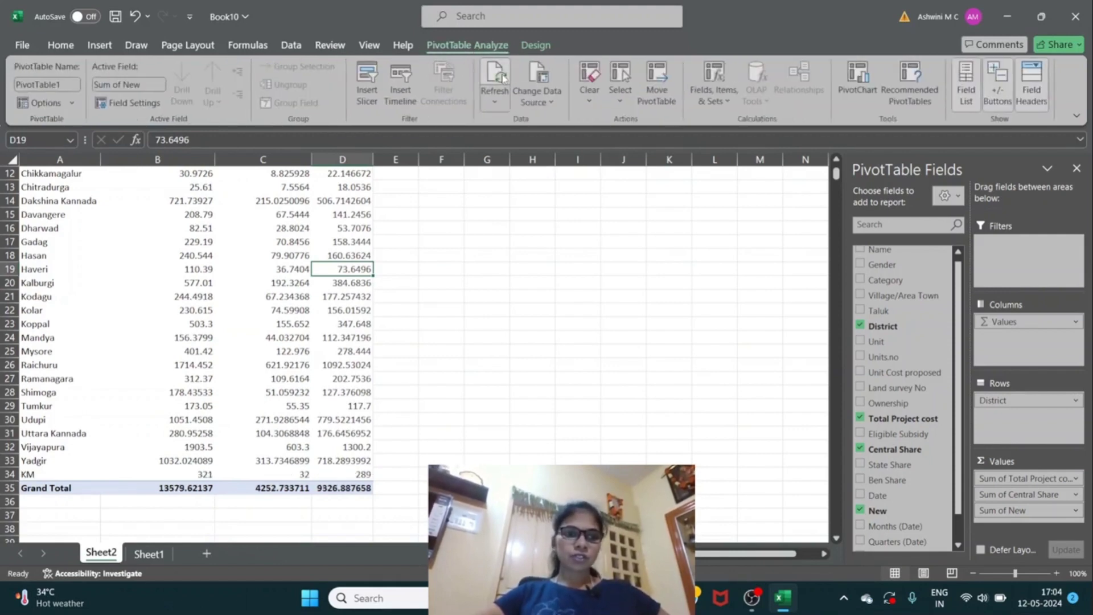
{"action": "left_click", "coordinate": [292, 379]}
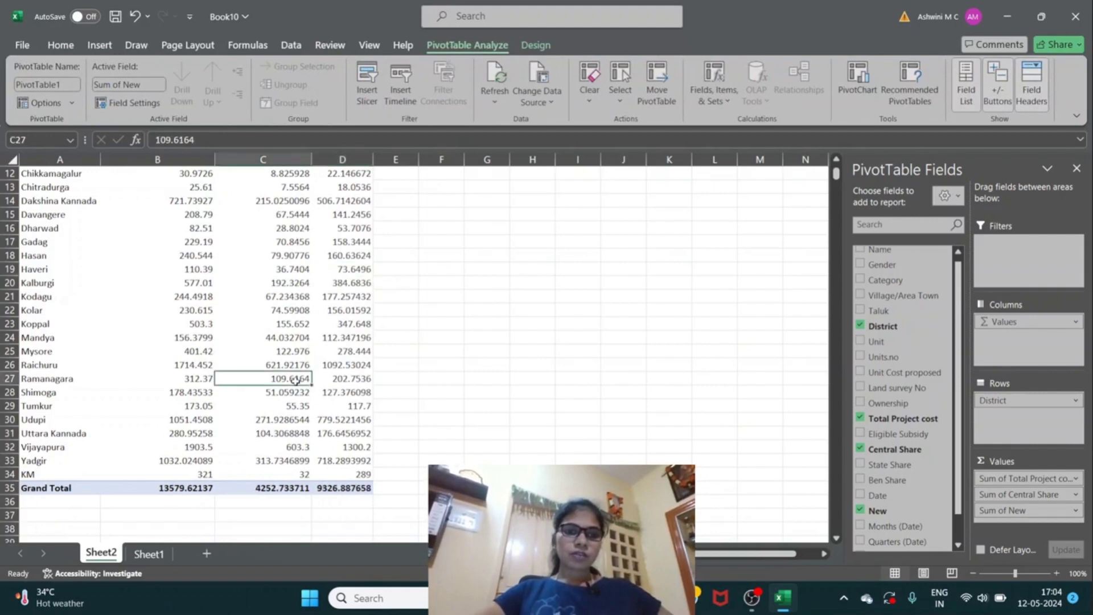
- Compare the PivotTable's KM row with the source record in Sheet1 and examine the grand totals of all three value columns
{"action": "left_click", "coordinate": [24, 476]}
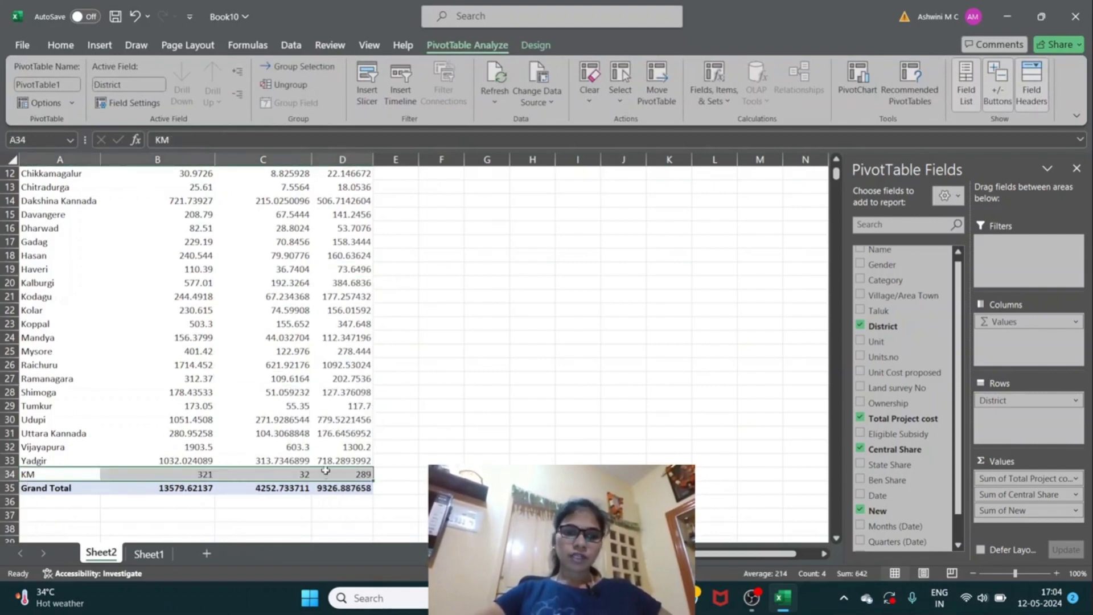
{"action": "left_click", "coordinate": [150, 554]}
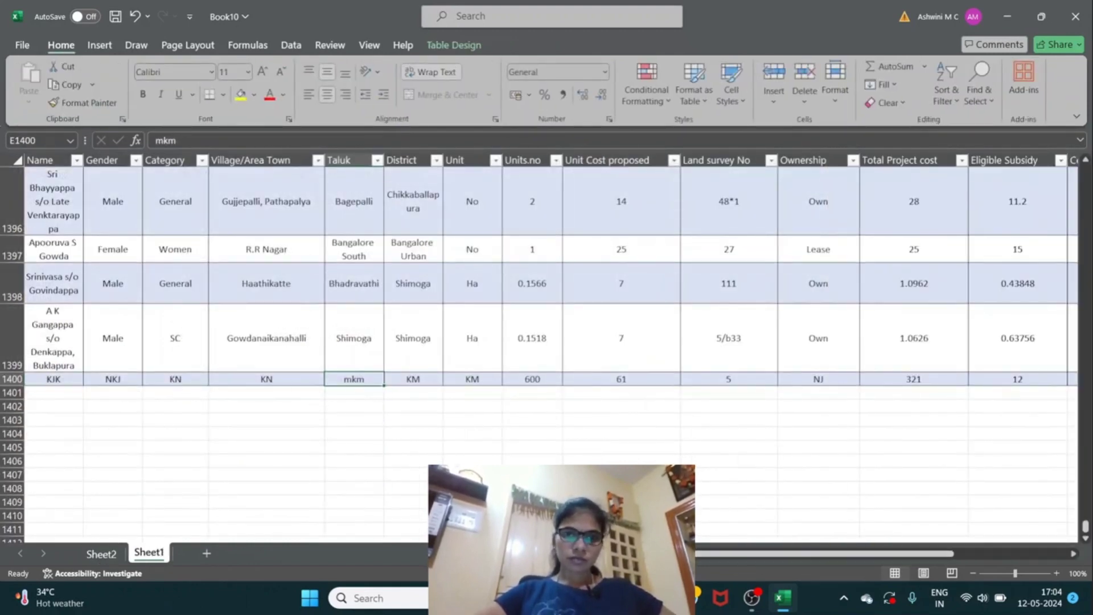
{"action": "left_click", "coordinate": [428, 376]}
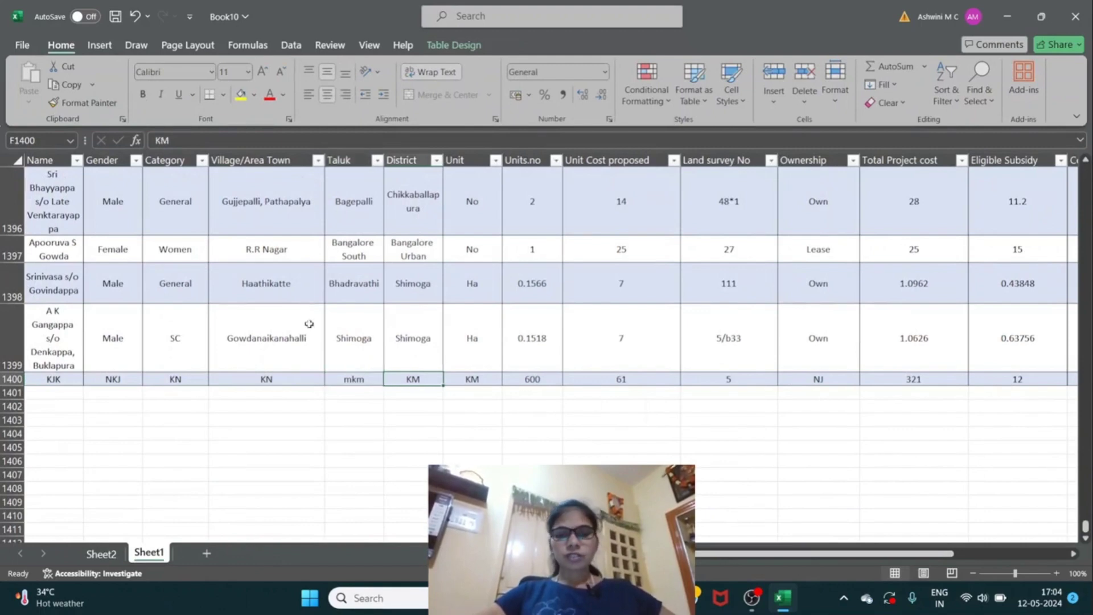
{"action": "left_click", "coordinate": [101, 553]}
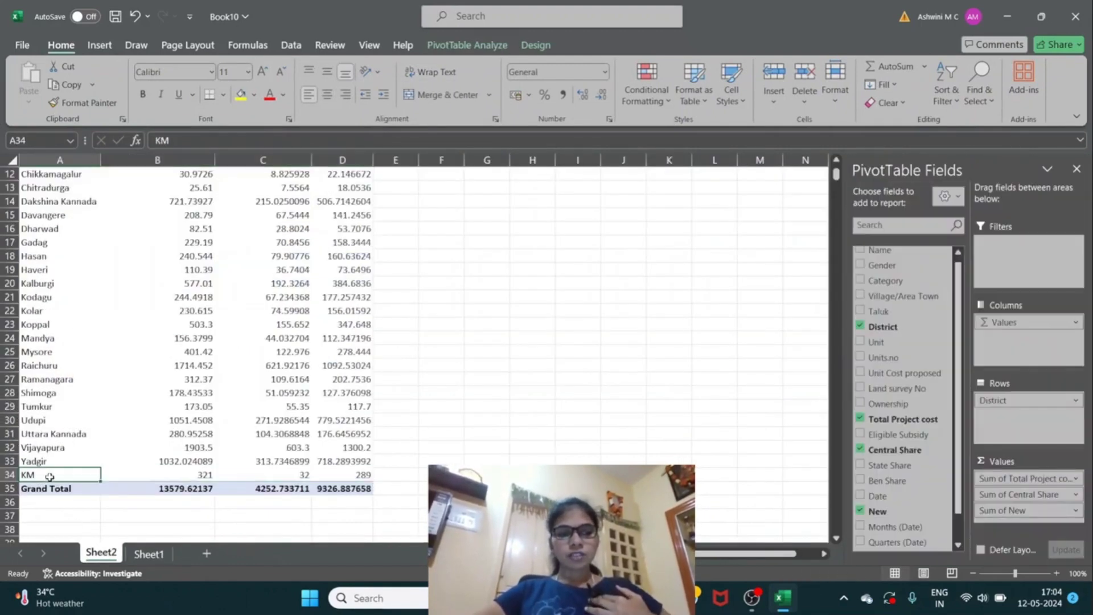
{"action": "left_click", "coordinate": [176, 474]}
{"action": "left_click", "coordinate": [301, 476]}
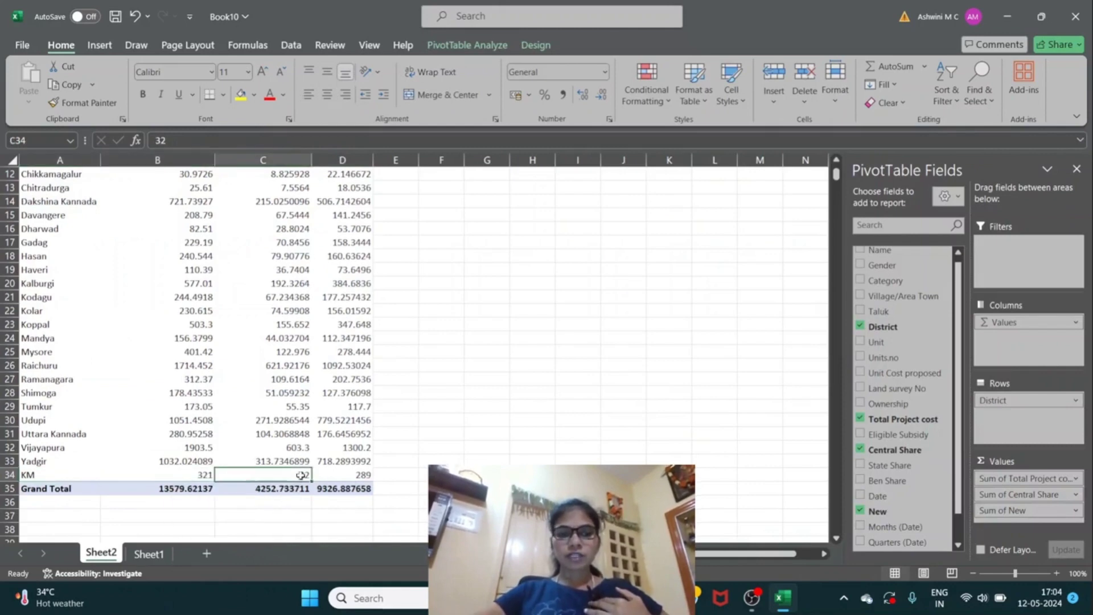
{"action": "left_click", "coordinate": [359, 475]}
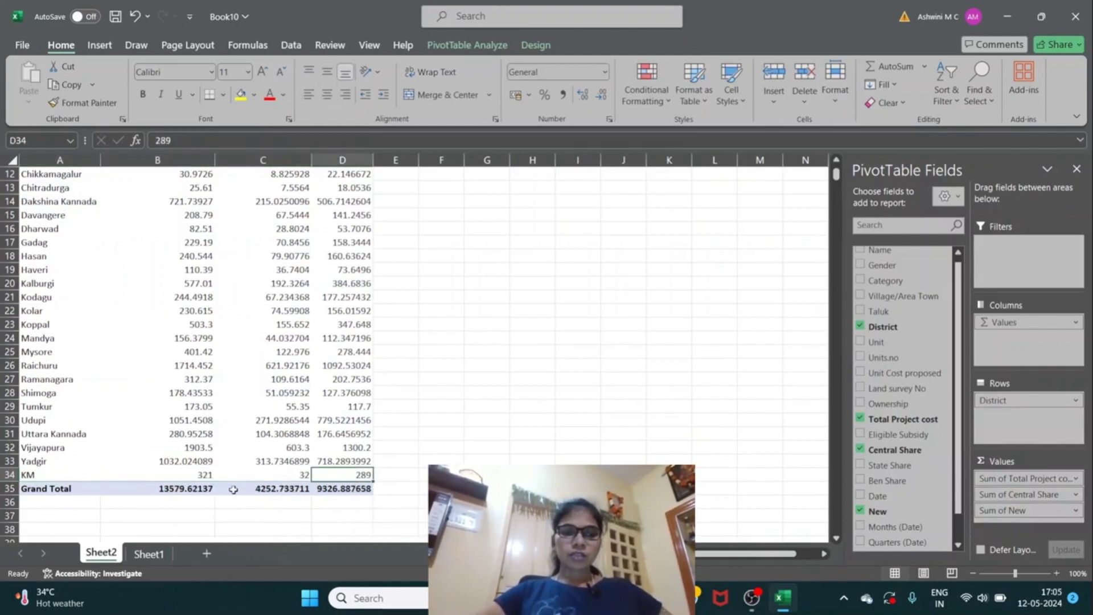
{"action": "left_click", "coordinate": [205, 490]}
{"action": "left_click", "coordinate": [285, 492]}
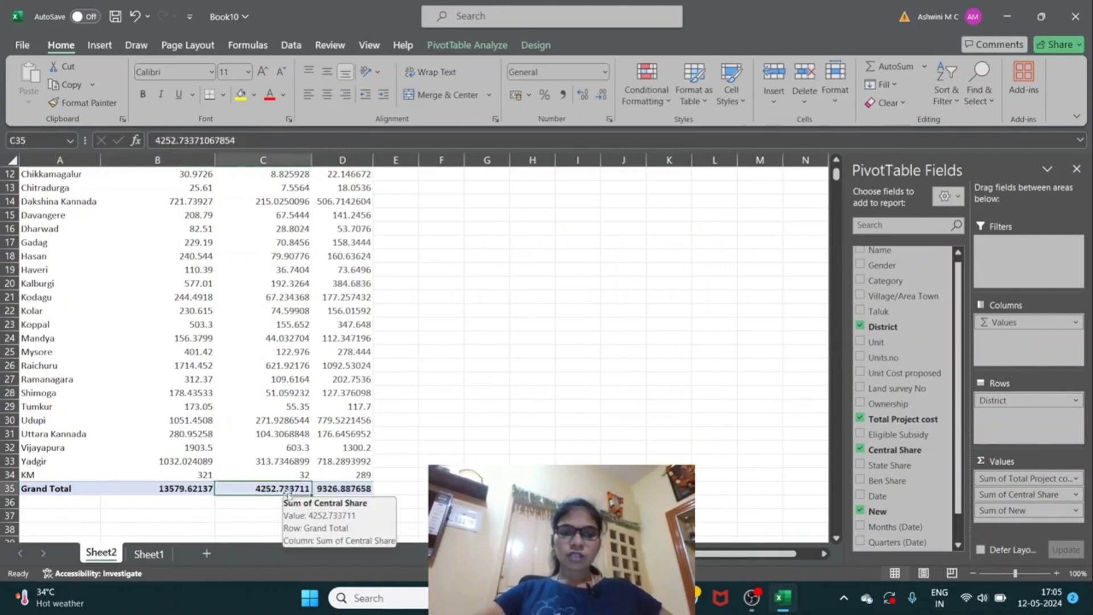
{"action": "left_click", "coordinate": [339, 490]}
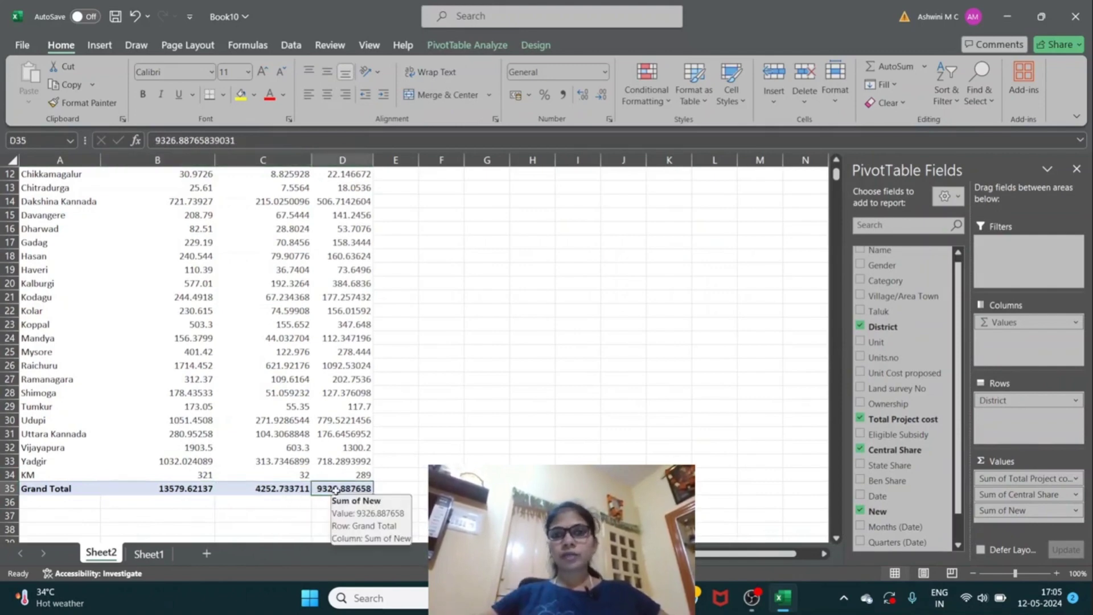
{"action": "left_click", "coordinate": [354, 351]}
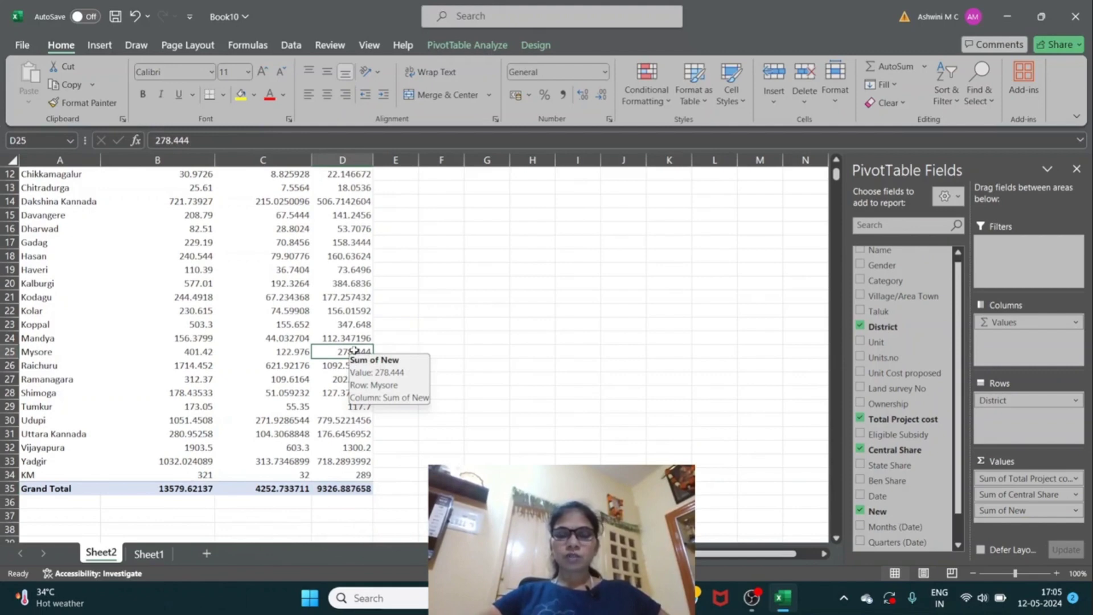